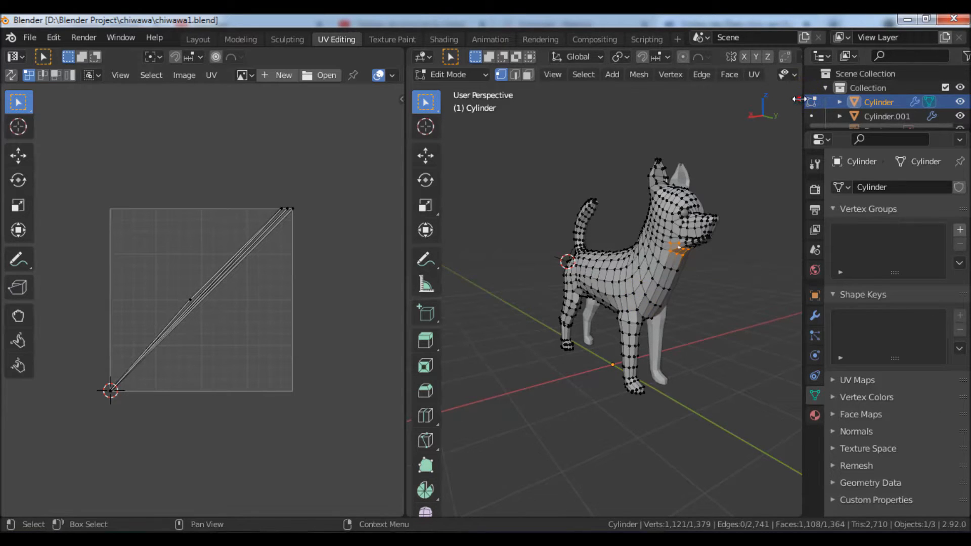
Step: Turn on the Screencast Keys overlay for the 3D viewport and close its settings sidebar
left_click(799, 98)
left_click(792, 267)
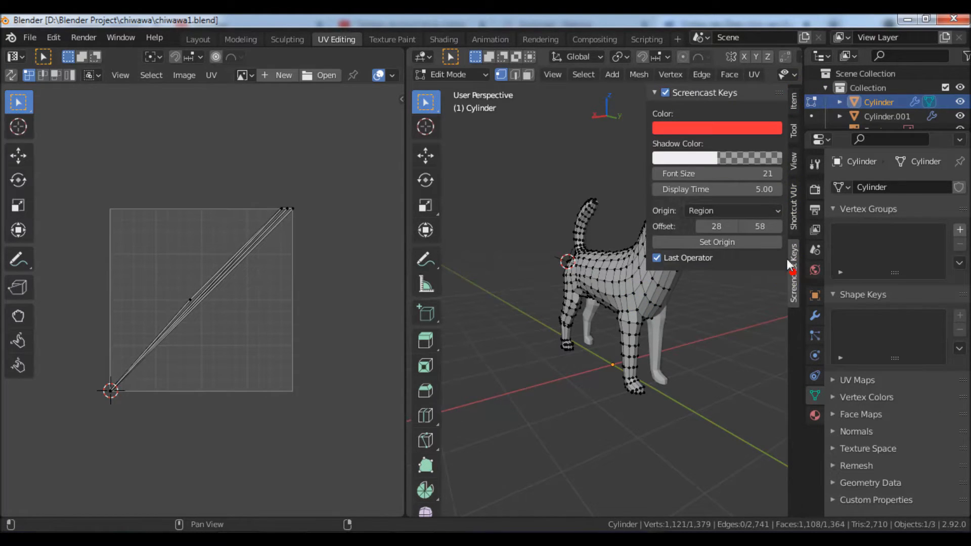
left_click(665, 92)
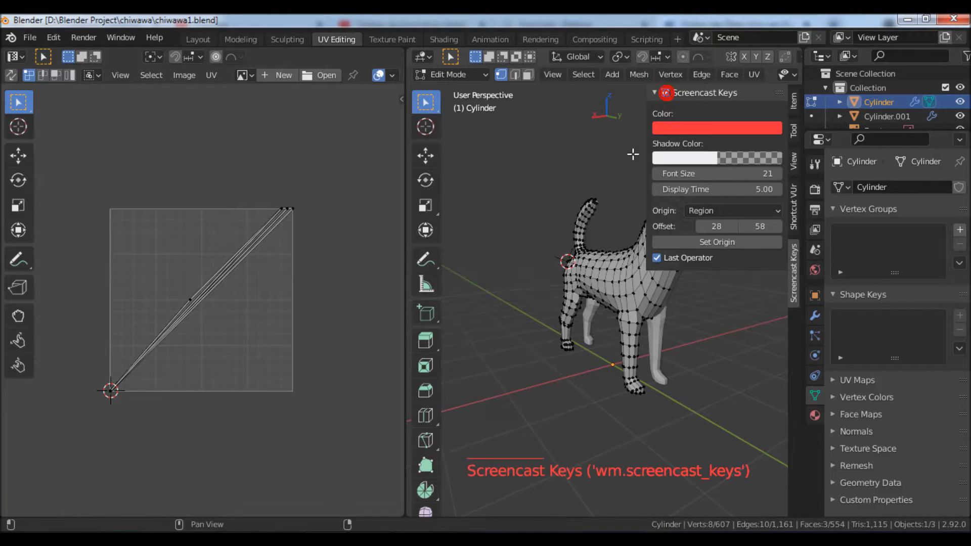
key("n")
Step: Clear the selection on the dog mesh and switch to edge selection mode
scroll(622, 293, "up", 3)
middle_click_drag(651, 296, 690, 278, "shift")
scroll(662, 266, "down", 3)
key("alt+a")
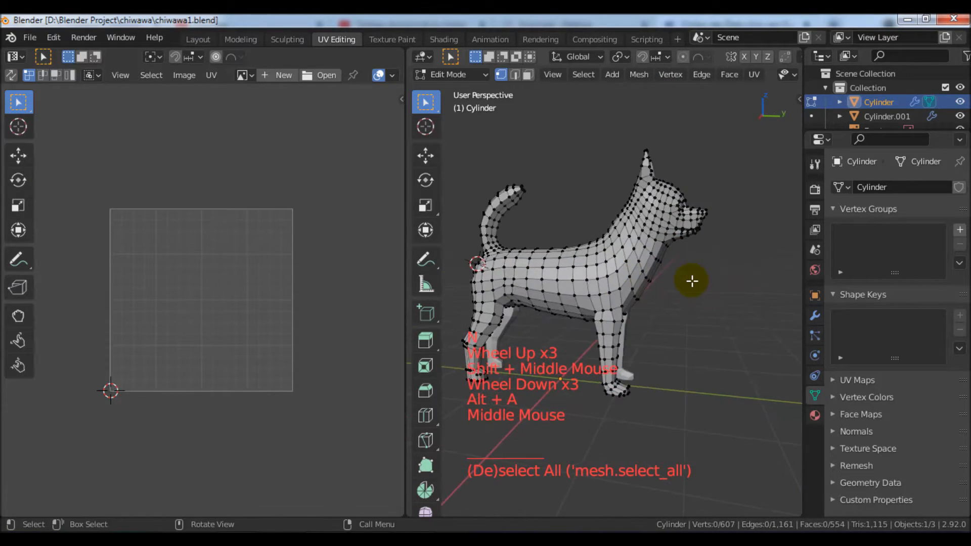
scroll(654, 244, "up", 2)
middle_click_drag(655, 245, 678, 253, "shift")
scroll(678, 252, "up", 1)
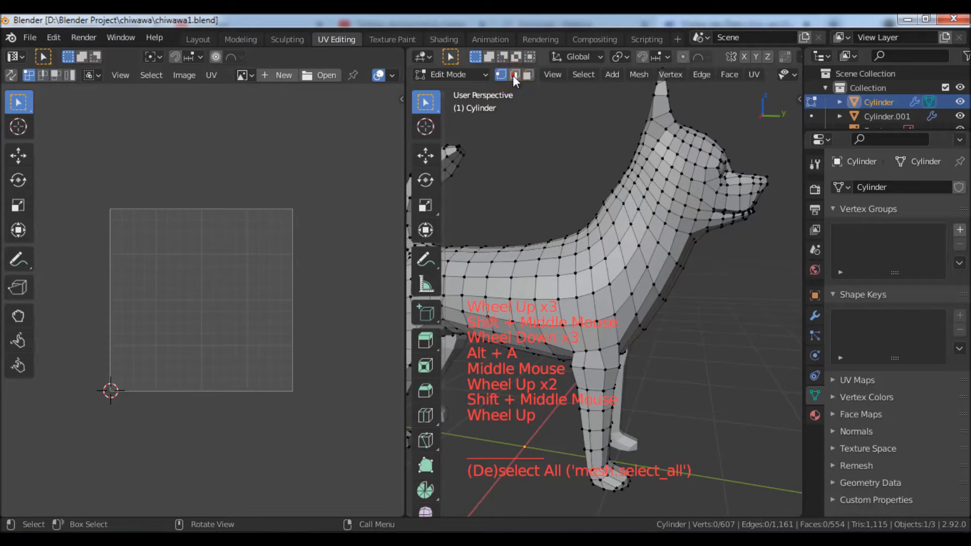
left_click(514, 74)
Step: Select the edge loop around the dog's neck and mark it as a seam
middle_click_drag(687, 217, 668, 227)
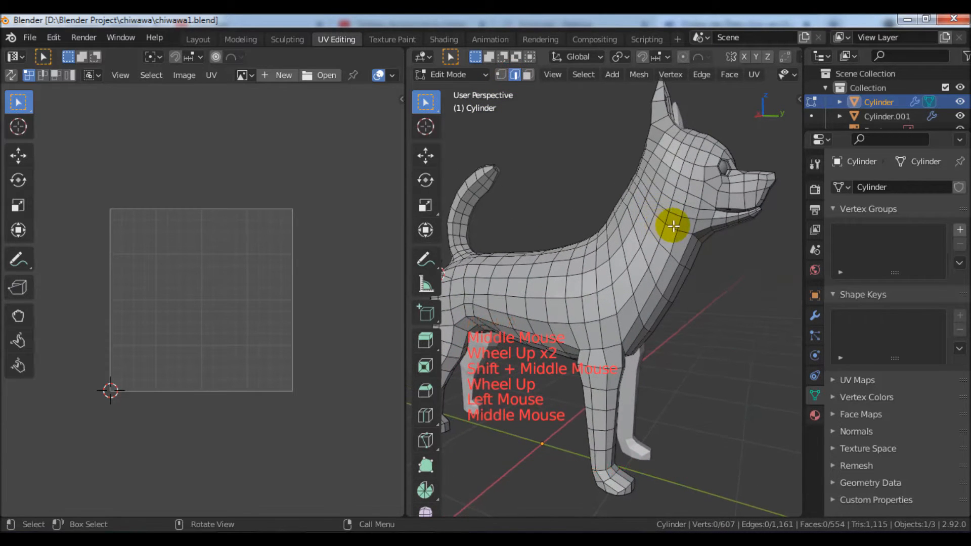
mouse_move(706, 259)
middle_mouse_down()
mouse_move(640, 238)
mouse_move(707, 243)
middle_mouse_up()
scroll(708, 244, "up", 1, "shift")
mouse_move(608, 253)
middle_mouse_down()
mouse_move(757, 288)
mouse_move(639, 250)
mouse_move(622, 262)
mouse_move(704, 263)
mouse_move(591, 262)
mouse_move(619, 265)
middle_mouse_up()
scroll(591, 262, "up", 3)
scroll(596, 256, "down", 2)
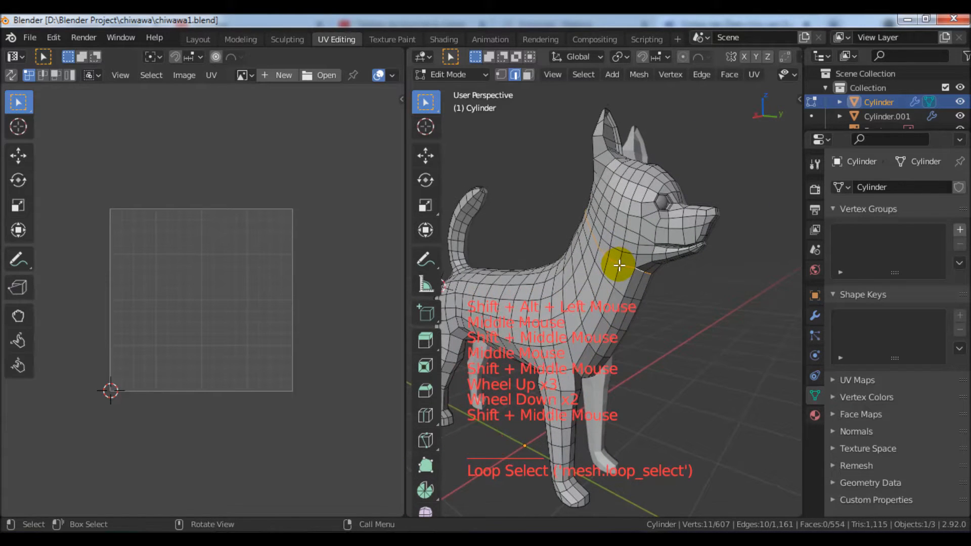
key("ctrl+e")
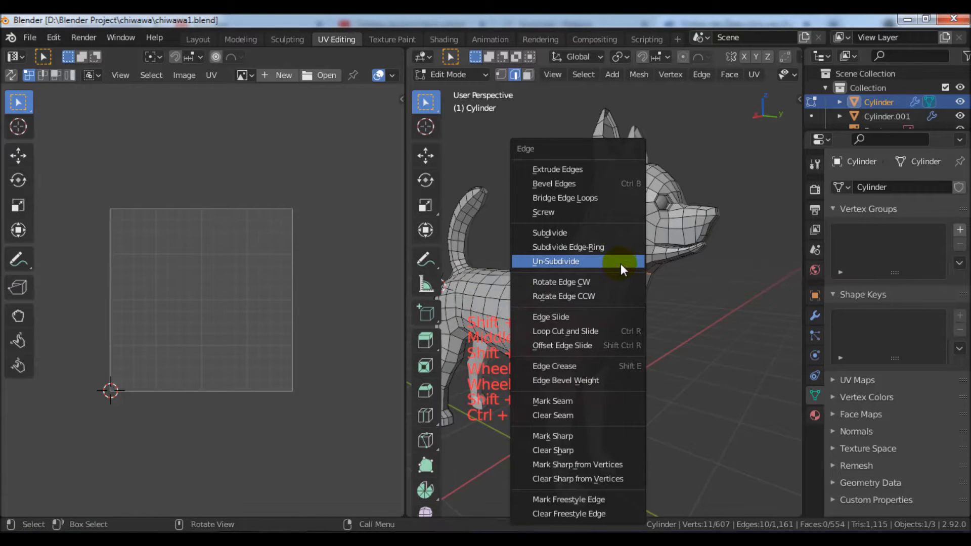
left_click(578, 401)
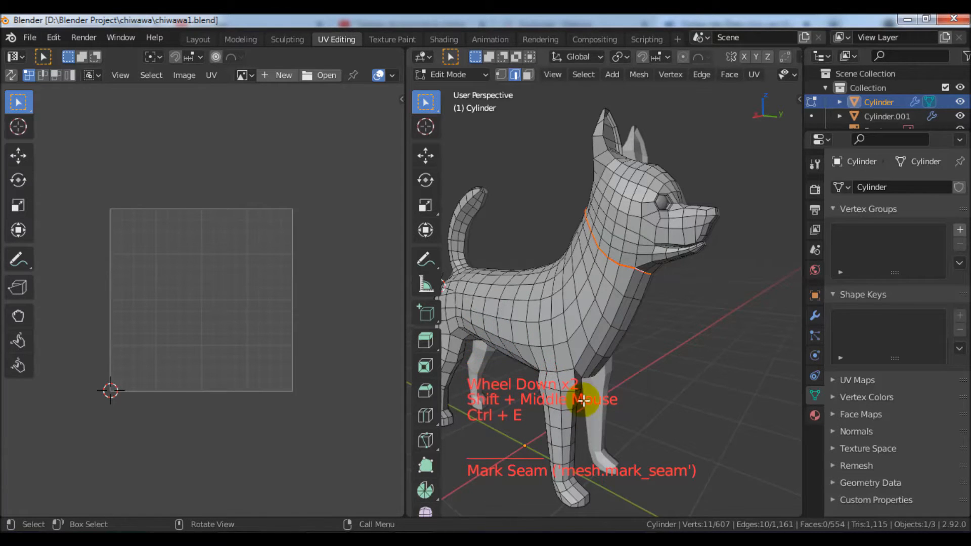
Step: Select the edges around the top of the front leg, including its inner side, and mark them as a seam
scroll(602, 343, "down", 3)
middle_click_drag(602, 343, 683, 321, "shift")
scroll(637, 355, "up", 1)
middle_click_drag(638, 355, 676, 299, "shift")
scroll(676, 310, "up", 3)
scroll(596, 303, "up", 2)
middle_click_drag(596, 303, 610, 295, "shift")
middle_click_drag(610, 296, 622, 289)
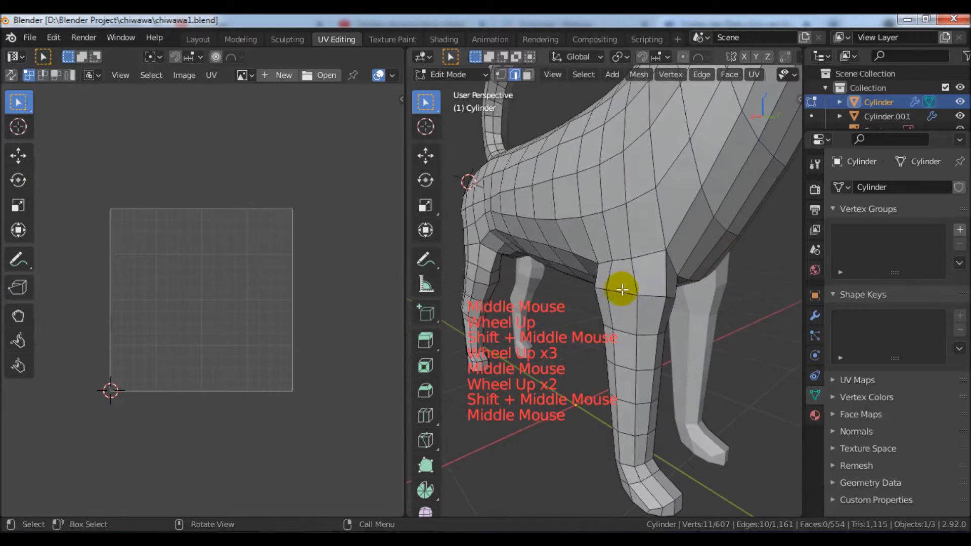
left_click(652, 254, "alt")
middle_click_drag(653, 254, 744, 264)
scroll(538, 301, "up", 2)
middle_click_drag(537, 302, 608, 231)
left_click(600, 291, "shift")
scroll(622, 252, "up", 5)
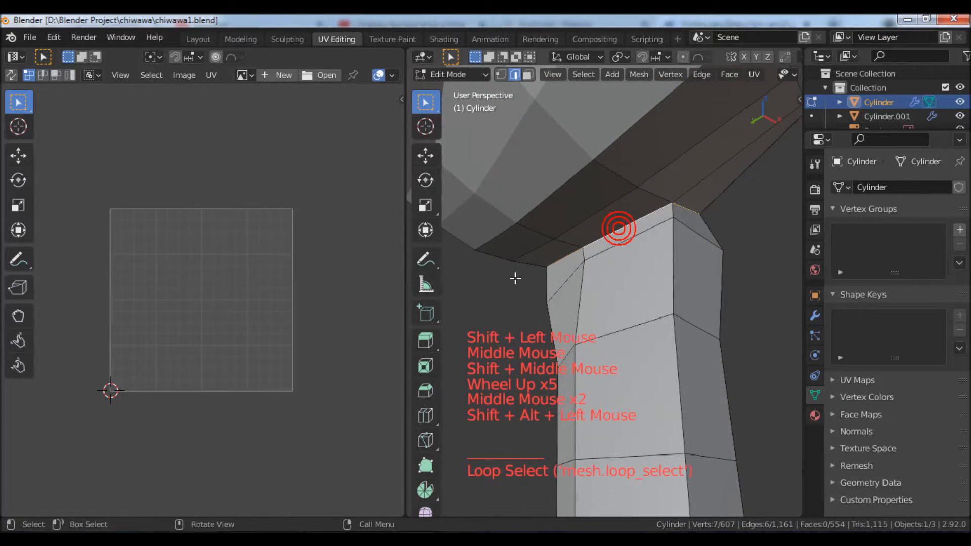
middle_click_drag(551, 266, 651, 288)
scroll(531, 275, "down", 2)
middle_click_drag(531, 275, 581, 288)
scroll(517, 271, "down", 2)
middle_click_drag(517, 271, 546, 273, "shift")
middle_click_drag(546, 273, 629, 331)
scroll(556, 283, "down", 3)
scroll(624, 320, "down", 7)
scroll(629, 332, "up", 5)
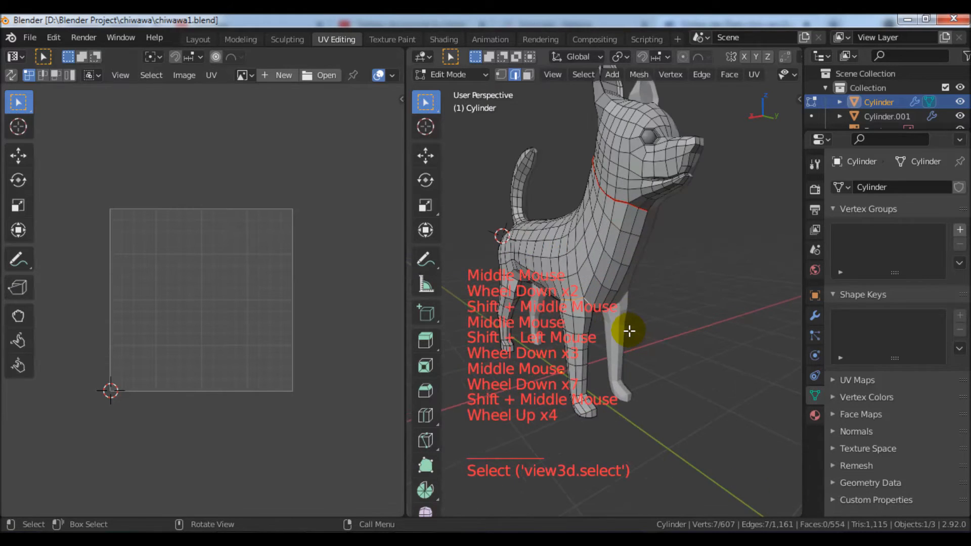
key("ctrl+e")
left_click(629, 331)
Step: Select the edges around the top of the hind leg, including its inner side, and mark them as a seam
mouse_move(629, 331)
middle_mouse_down("shift")
mouse_move(641, 336)
mouse_move(485, 321)
mouse_move(511, 329)
mouse_move(488, 329)
mouse_move(646, 335)
mouse_move(615, 329)
mouse_move(611, 310)
mouse_move(494, 312)
mouse_move(641, 316)
middle_mouse_up("shift")
scroll(644, 341, "down", 2)
scroll(624, 329, "up", 5)
scroll(596, 312, "down", 2)
scroll(632, 317, "up", 5)
middle_click_drag(558, 301, 354, 278)
middle_click_drag(650, 283, 590, 253)
scroll(607, 221, "up", 2)
left_click(609, 221, "alt+shift")
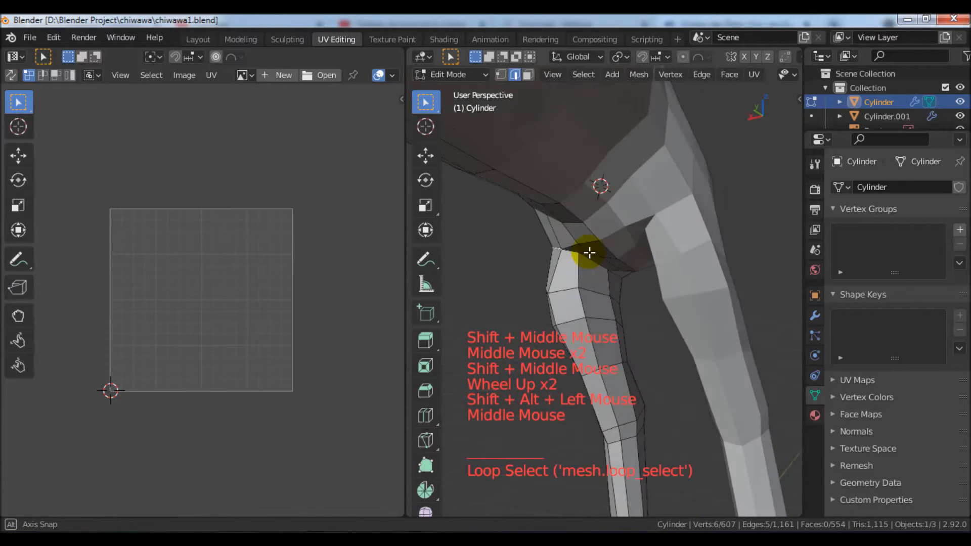
middle_click_drag(698, 293, 520, 314)
scroll(678, 318, "down", 7)
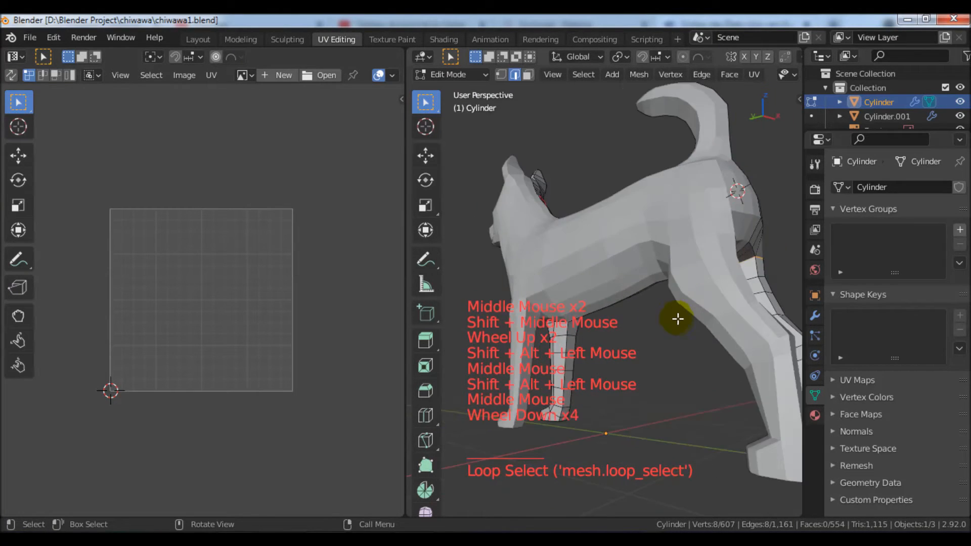
middle_click_drag(678, 319, 592, 347)
middle_click_drag(713, 336, 575, 321, "shift")
scroll(624, 329, "up", 2)
key("ctrl+e")
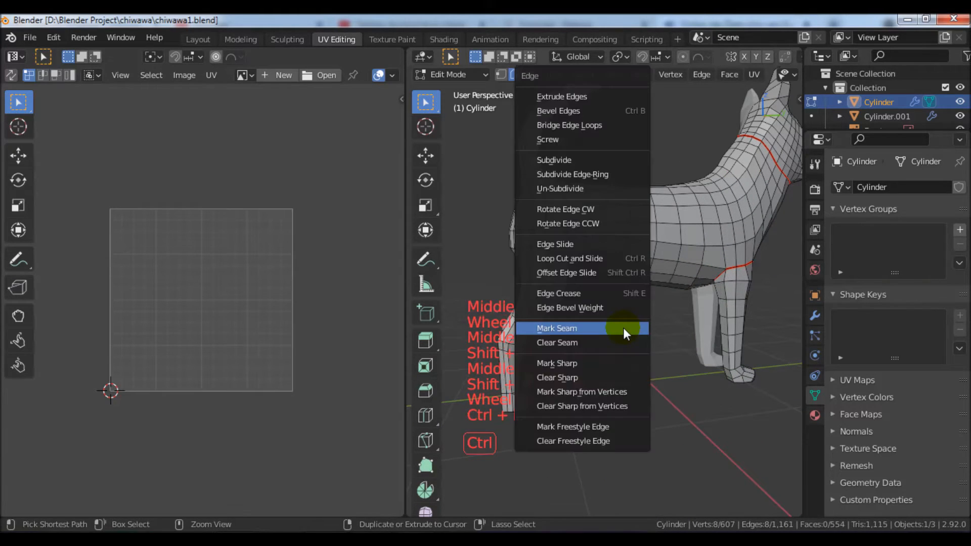
left_click(623, 327)
Step: Select the edge loop around the base of the tail and mark it as a seam
scroll(625, 330, "down", 3)
middle_click_drag(624, 330, 694, 343, "shift")
scroll(680, 338, "up", 1)
scroll(661, 341, "up", 4)
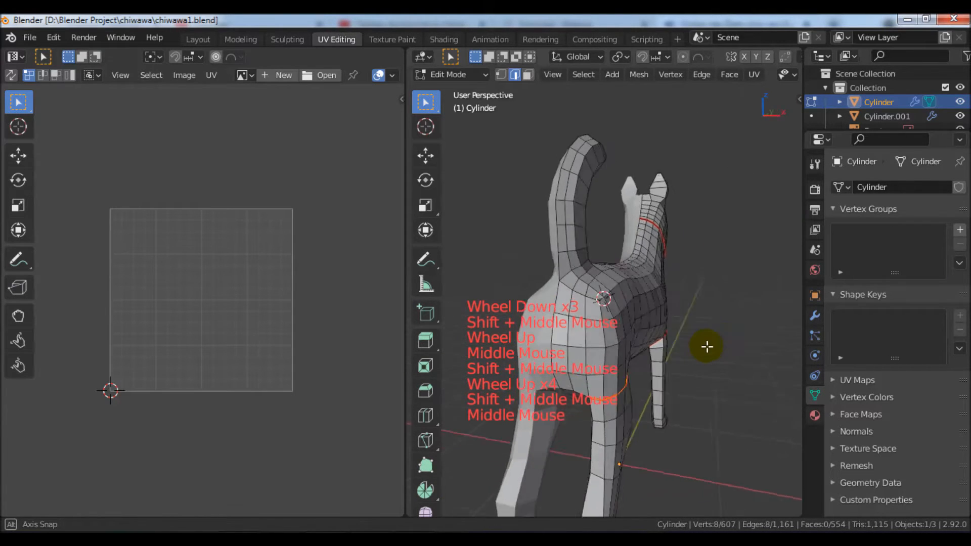
scroll(636, 335, "up", 3)
scroll(593, 245, "down", 1)
middle_click_drag(573, 230, 638, 260)
key("ctrl+e")
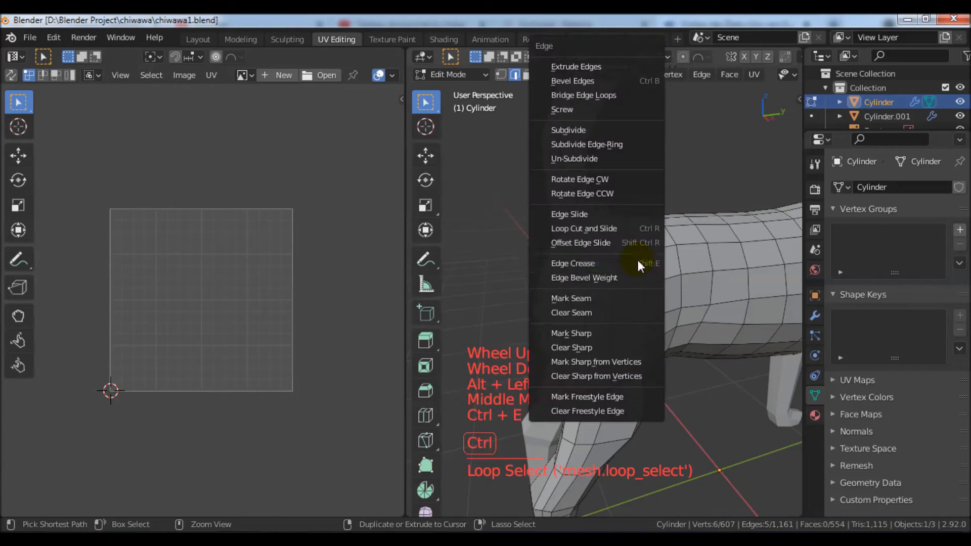
left_click(600, 302)
Step: Select the edges around the base of the ear one by one and mark them as a seam
scroll(635, 303, "down", 6)
middle_click_drag(708, 329, 693, 329, "shift")
middle_click_drag(692, 329, 531, 340)
middle_click_drag(666, 342, 622, 371, "shift")
scroll(626, 269, "up", 3)
middle_click_drag(626, 268, 652, 309, "shift")
middle_click_drag(652, 308, 674, 330, "shift")
scroll(674, 329, "up", 2)
middle_click_drag(678, 285, 599, 262)
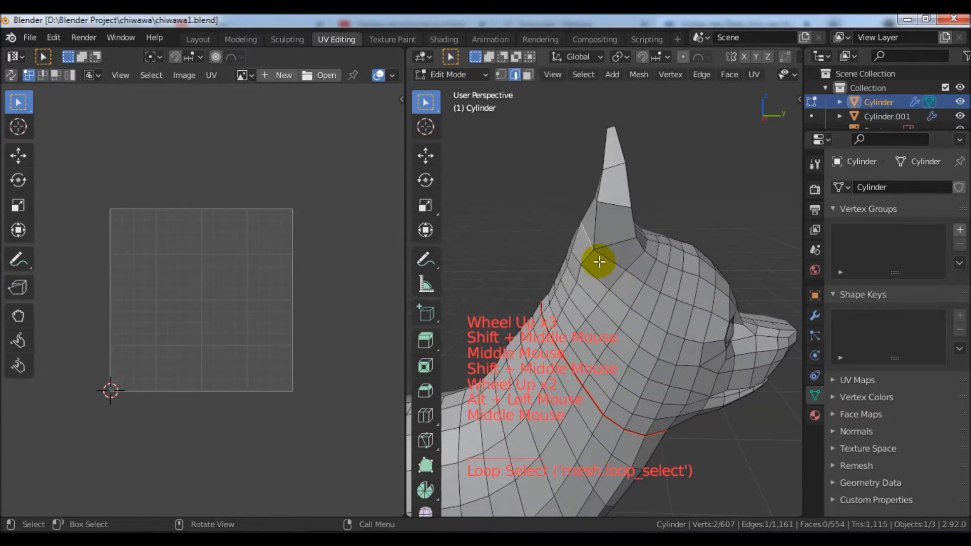
middle_click_drag(683, 274, 635, 282)
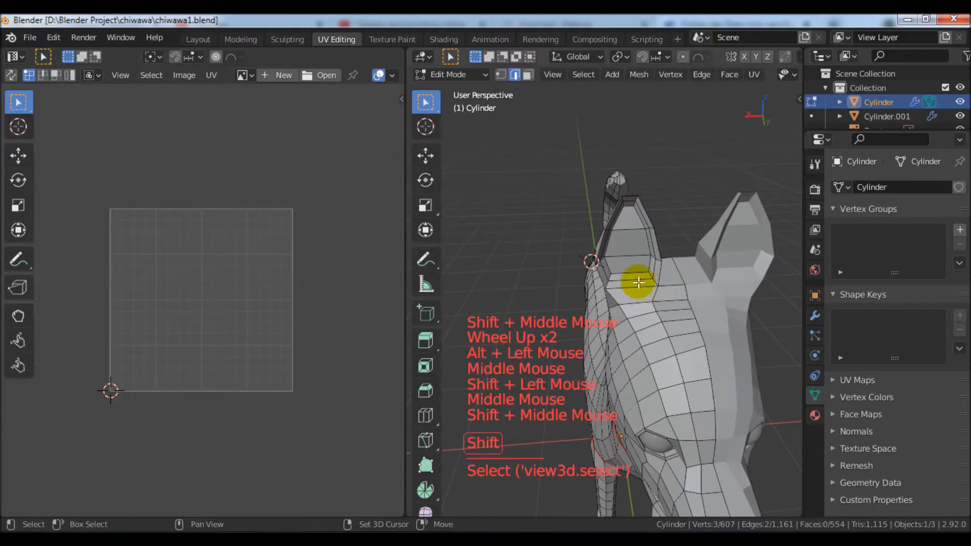
left_click(638, 281, "shift")
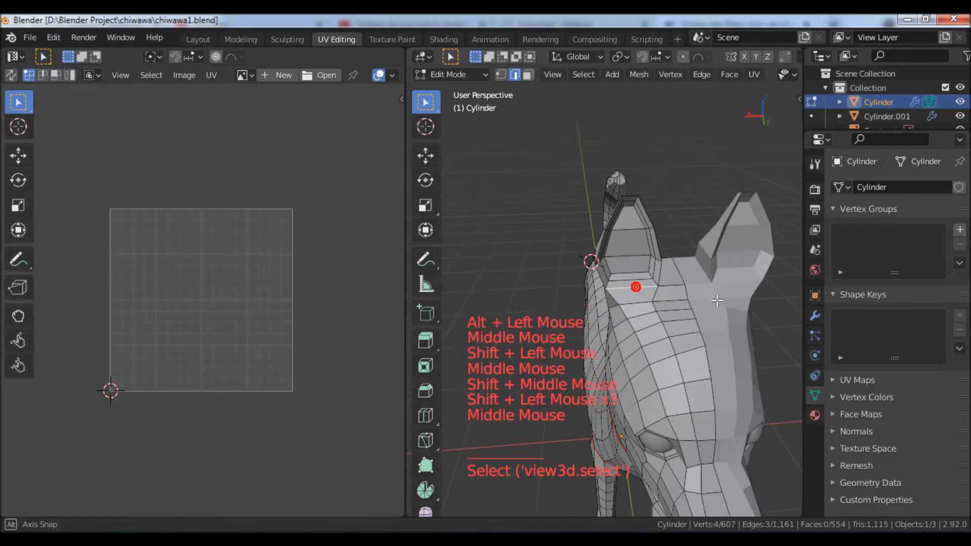
scroll(607, 297, "up", 2)
middle_click_drag(715, 256, 635, 268)
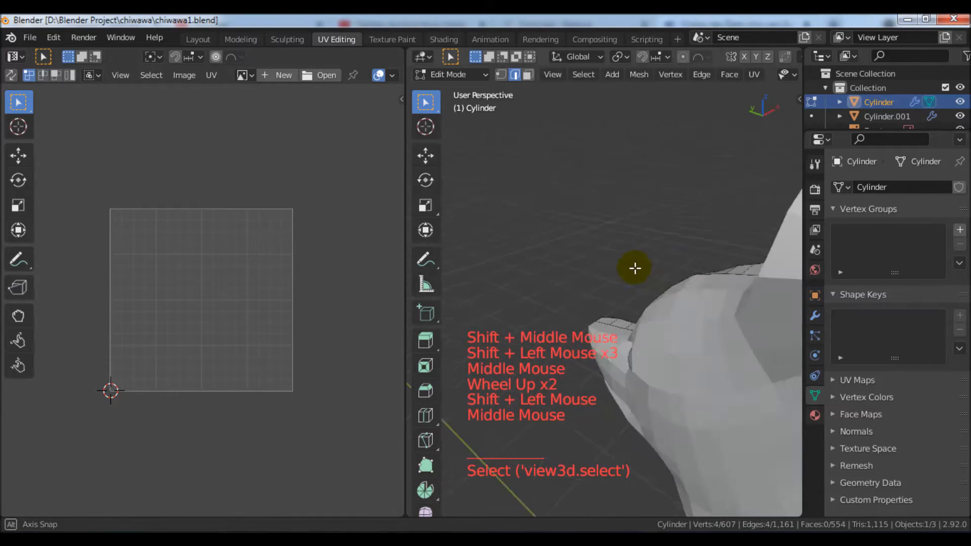
scroll(700, 295, "down", 5)
middle_click_drag(700, 295, 695, 325, "shift")
scroll(694, 334, "up", 4)
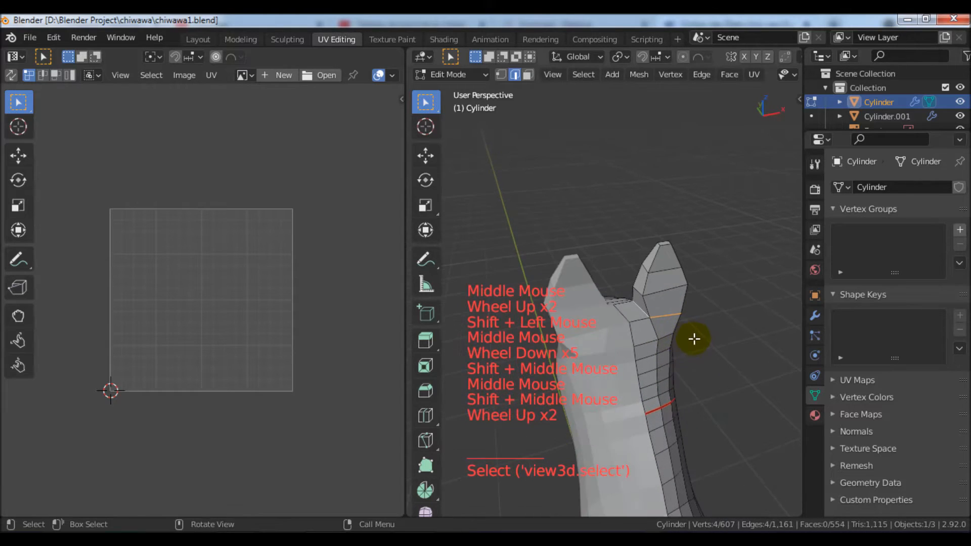
key("ctrl+e")
left_click(650, 310)
Step: Select the edges running up the inner side of the ear and mark them as a seam
left_click(646, 302)
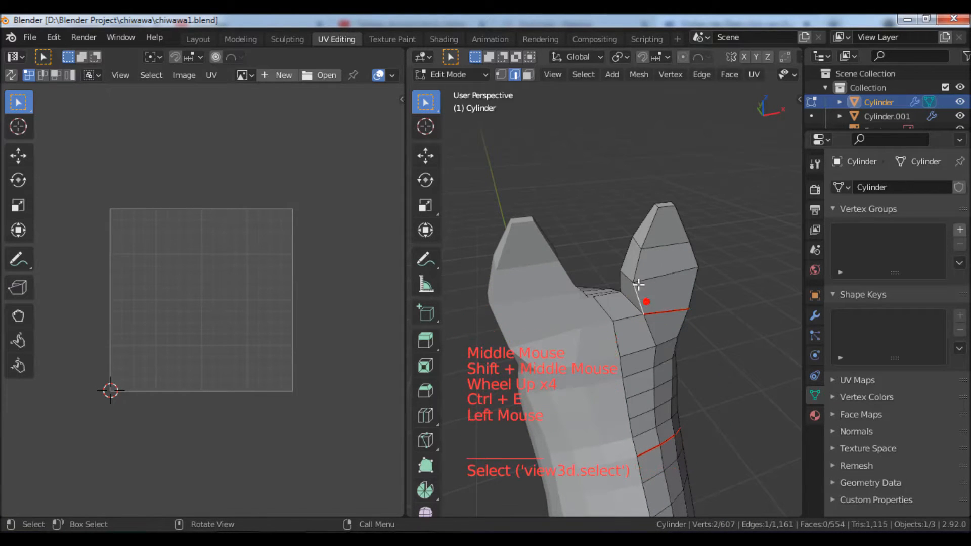
left_click(647, 237, "shift")
middle_click_drag(649, 242, 596, 276)
key("ctrl+e")
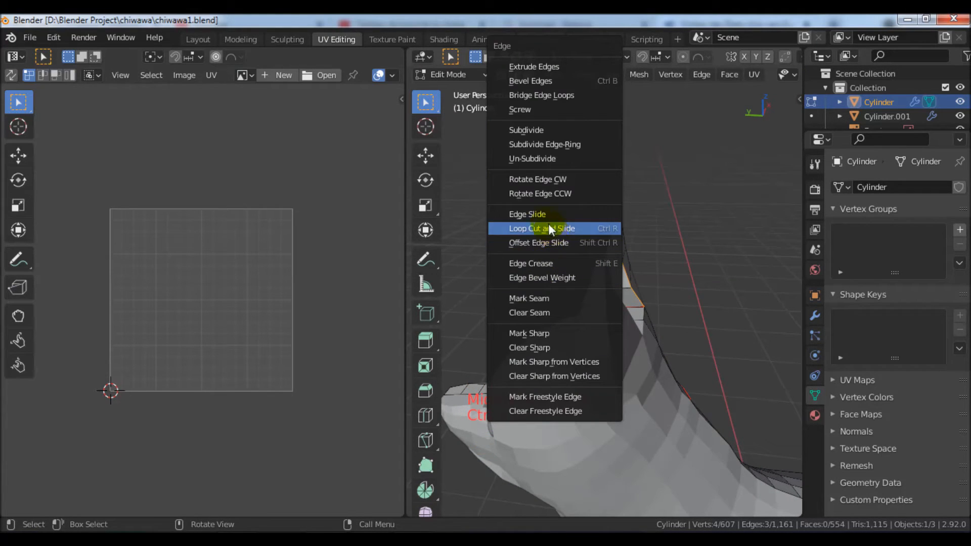
left_click(558, 302)
scroll(590, 321, "down", 6)
middle_click_drag(590, 321, 622, 331)
scroll(593, 325, "down", 3)
middle_click_drag(622, 331, 705, 310)
scroll(653, 341, "up", 2)
key("q")
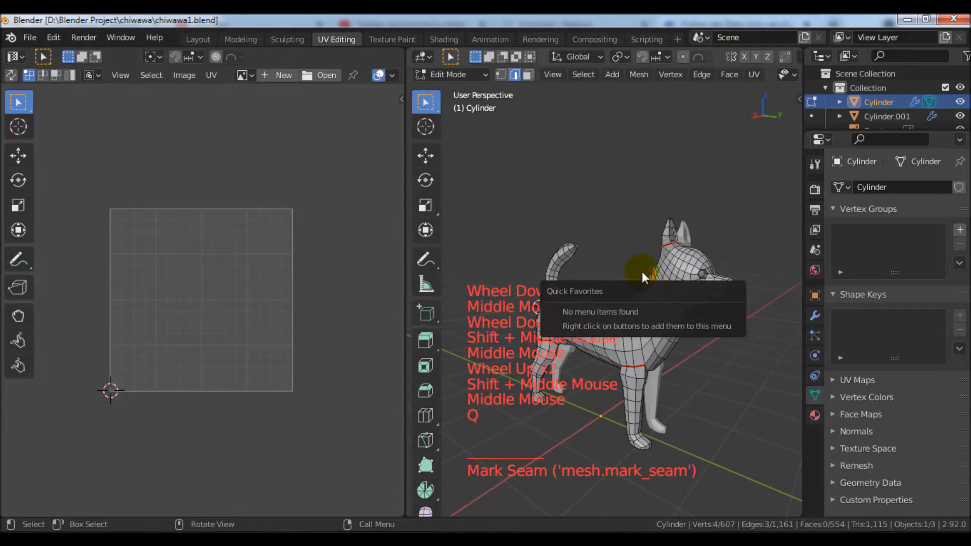
key("q")
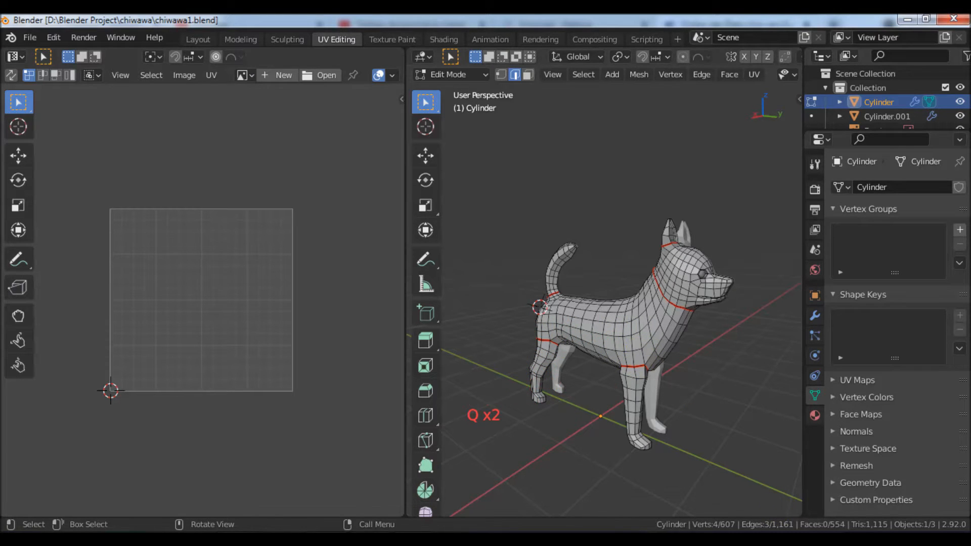
left_click(822, 526)
Step: Select the entire dog mesh and unwrap it into UV islands with Unwrap
middle_click_drag(626, 347, 627, 315)
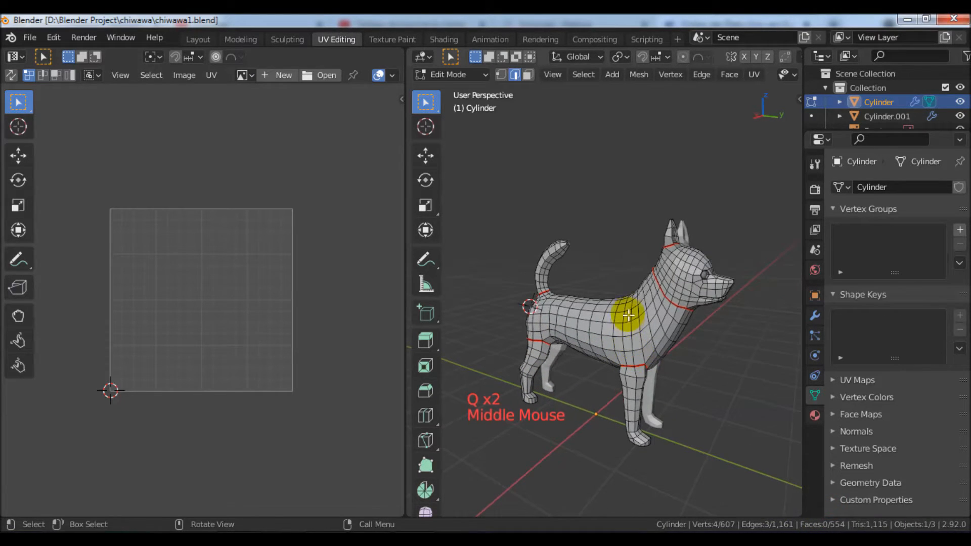
key("a")
key("u")
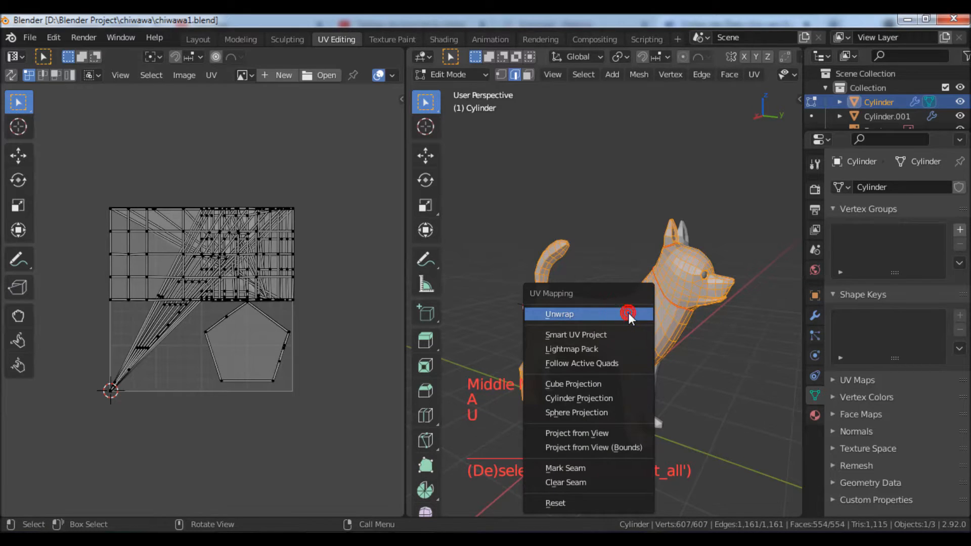
left_click(629, 313)
scroll(263, 331, "up", 3)
middle_click_drag(260, 325, 303, 344)
Step: Set the UV editor's sticky selection mode to Disabled and switch to island selection
left_click(616, 353)
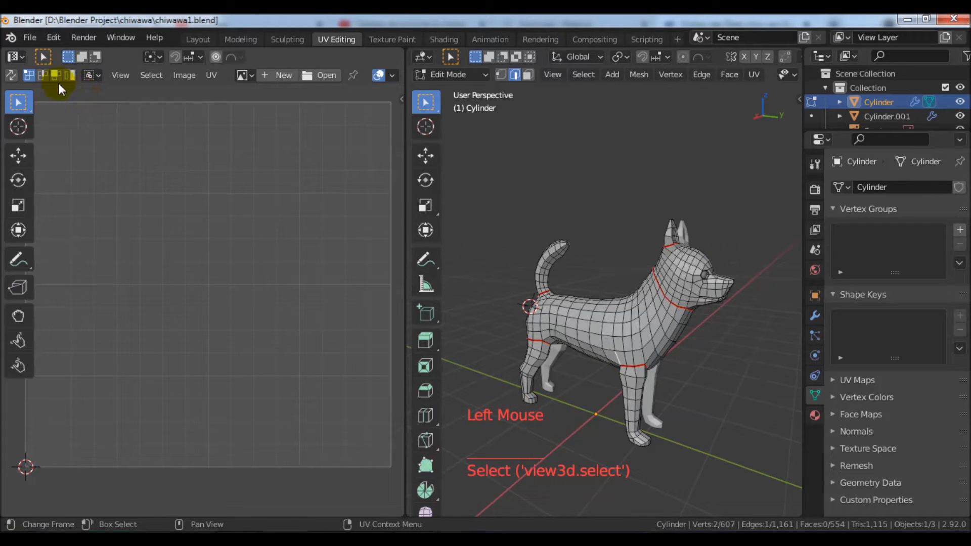
left_click(83, 59)
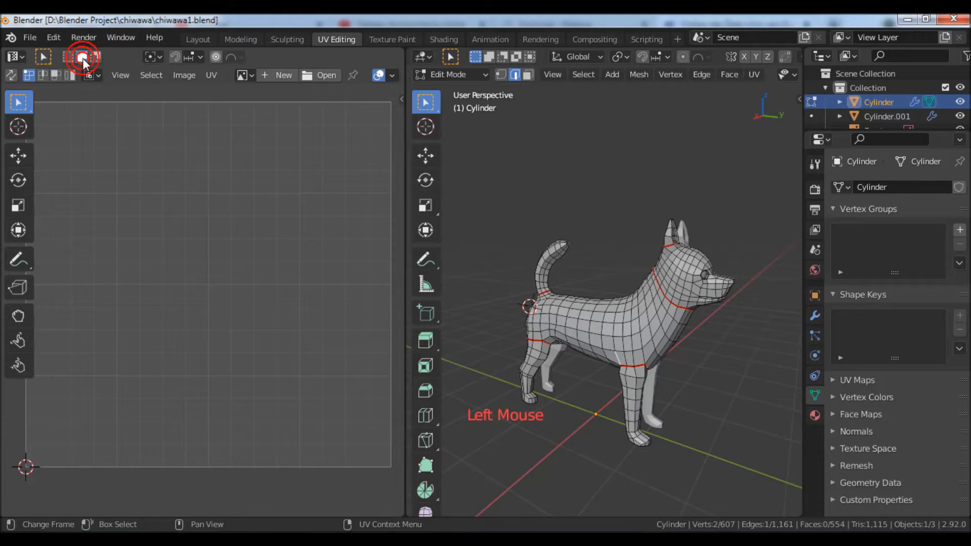
left_click(257, 219)
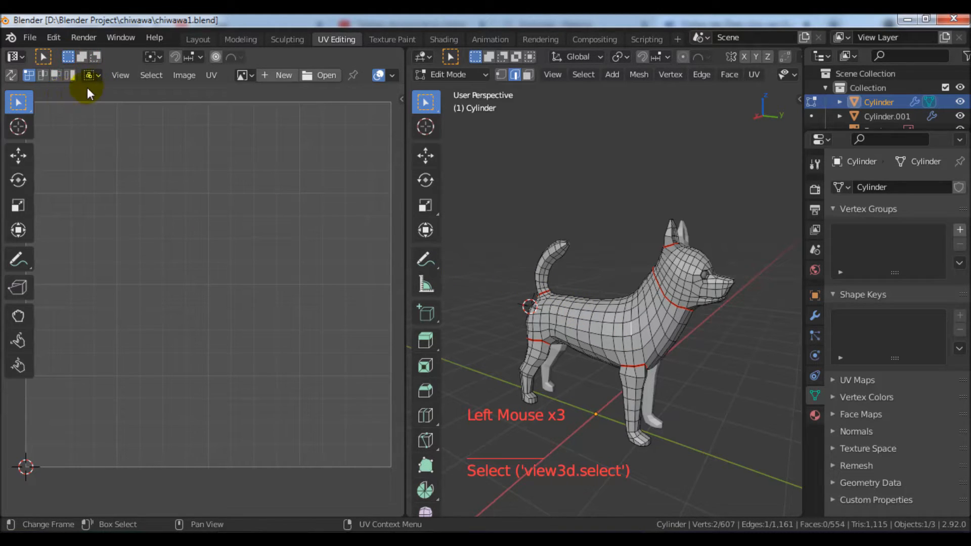
left_click(98, 76)
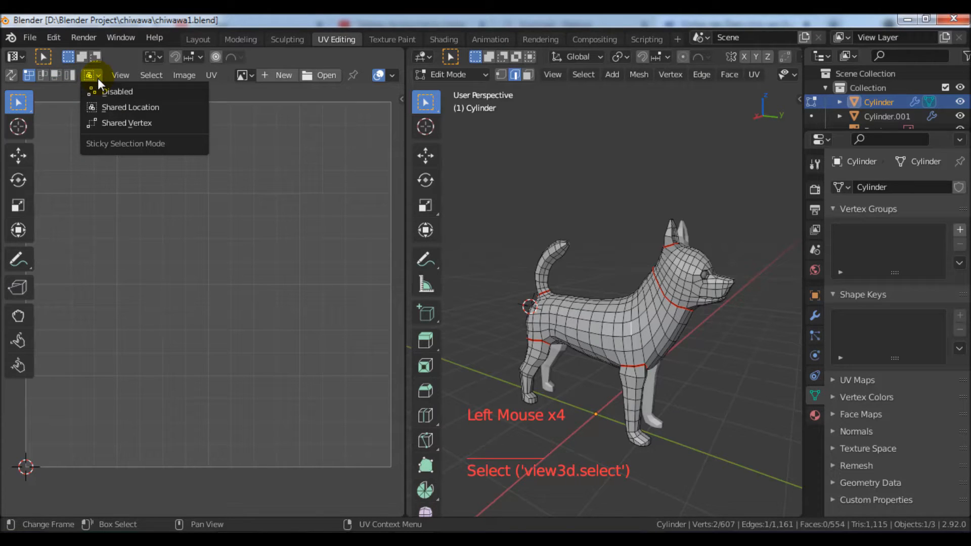
left_click(133, 107)
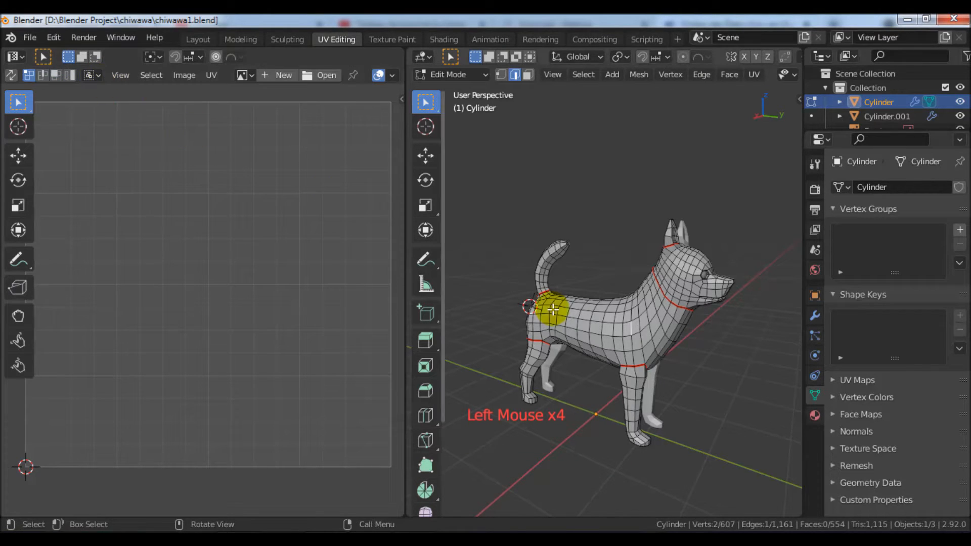
left_click_drag(95, 77, 101, 91)
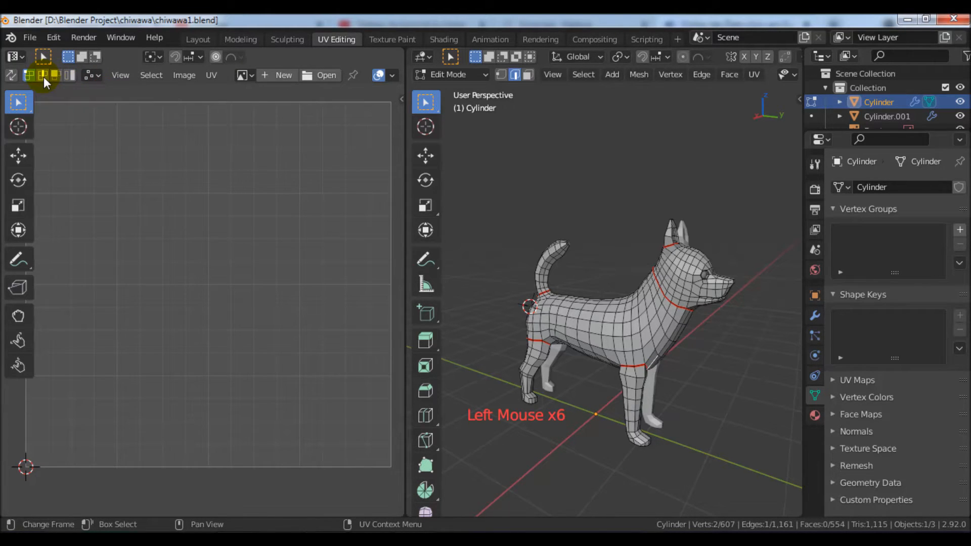
left_click(69, 76)
scroll(506, 291, "up", 2)
key("a")
scroll(615, 354, "down", 3)
left_click(586, 329)
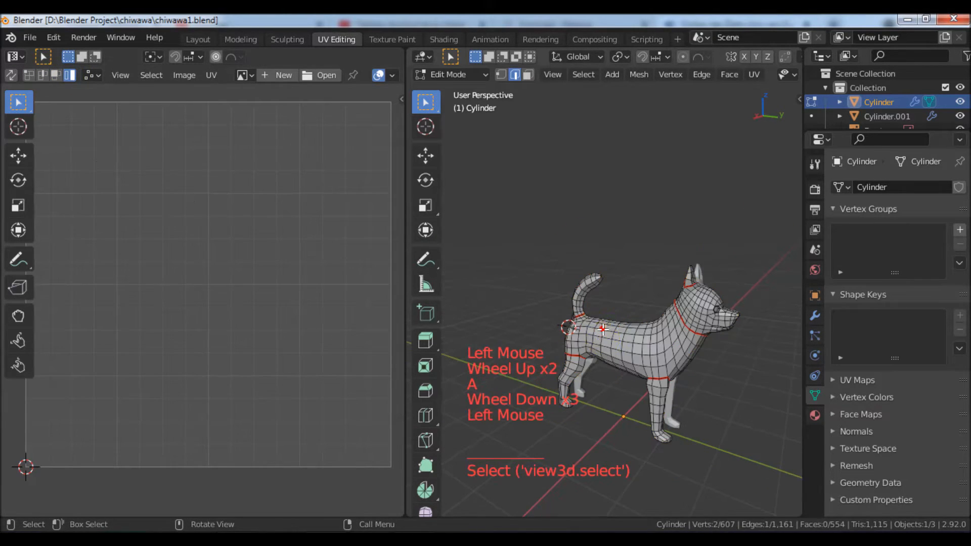
middle_click_drag(248, 292, 278, 293)
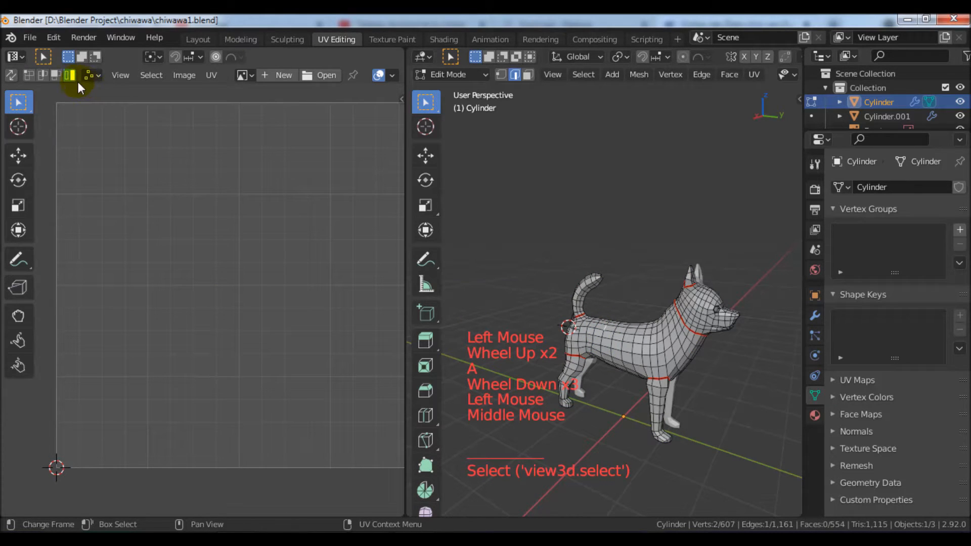
Step: Turn on UV sync selection and switch the UV editor to face selection mode
left_click(15, 74)
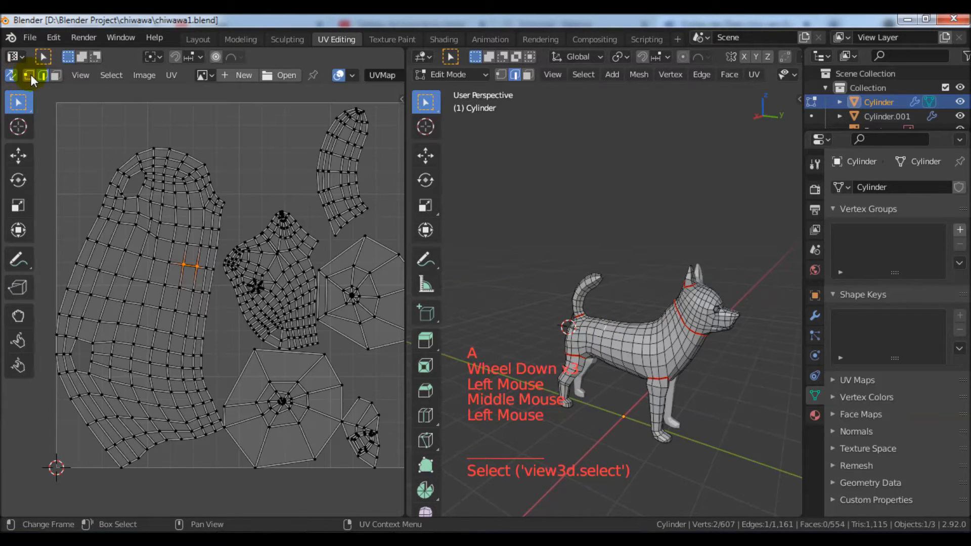
scroll(205, 295, "down", 1)
scroll(174, 261, "up", 1)
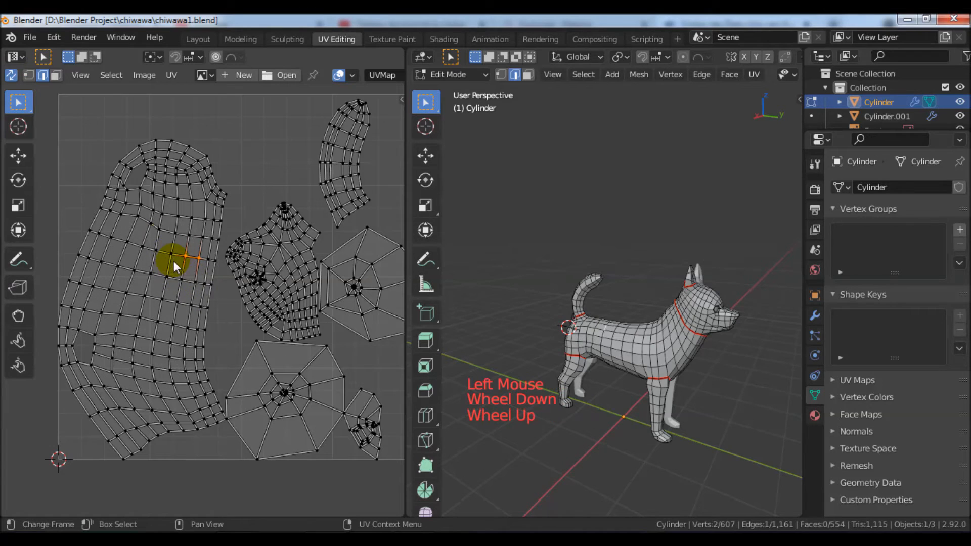
left_click(56, 75)
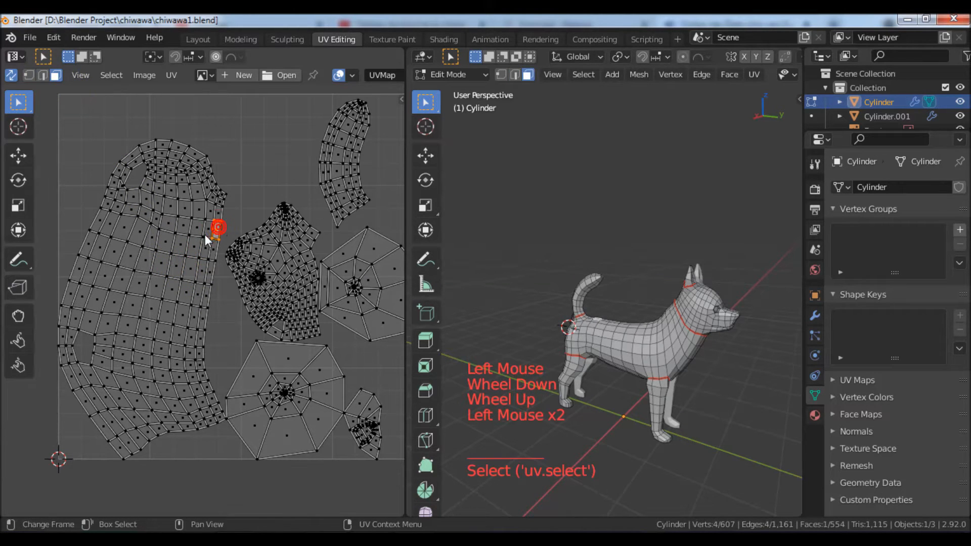
Step: Select the dog's head as a linked island and inspect its UV layout
scroll(591, 377, "up", 3)
middle_click_drag(561, 372, 567, 408)
key("l")
scroll(690, 364, "down", 2)
middle_click_drag(690, 364, 689, 335)
left_click(727, 311)
key("l")
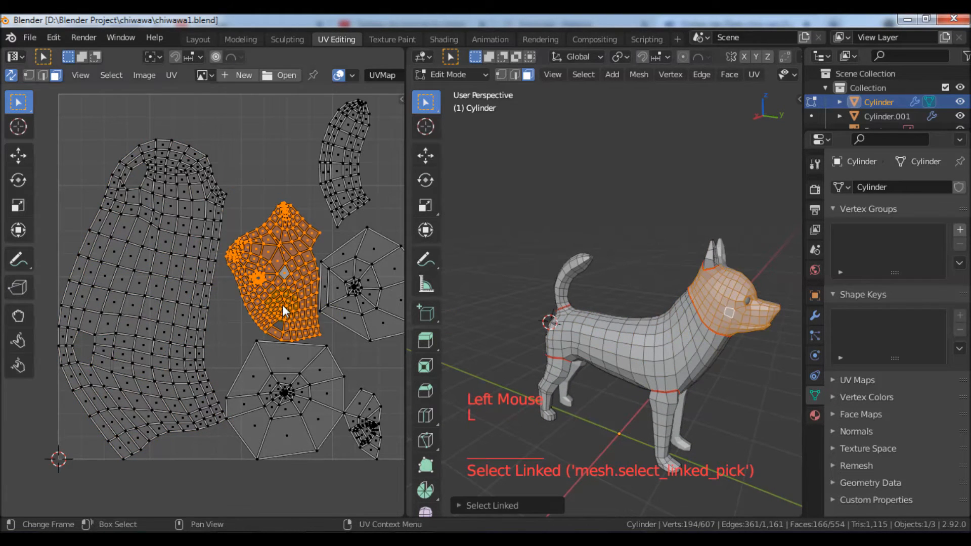
scroll(282, 305, "up", 3)
scroll(282, 305, "down", 1)
scroll(282, 305, "up", 1)
middle_click_drag(297, 305, 239, 330)
middle_click_drag(570, 342, 536, 341)
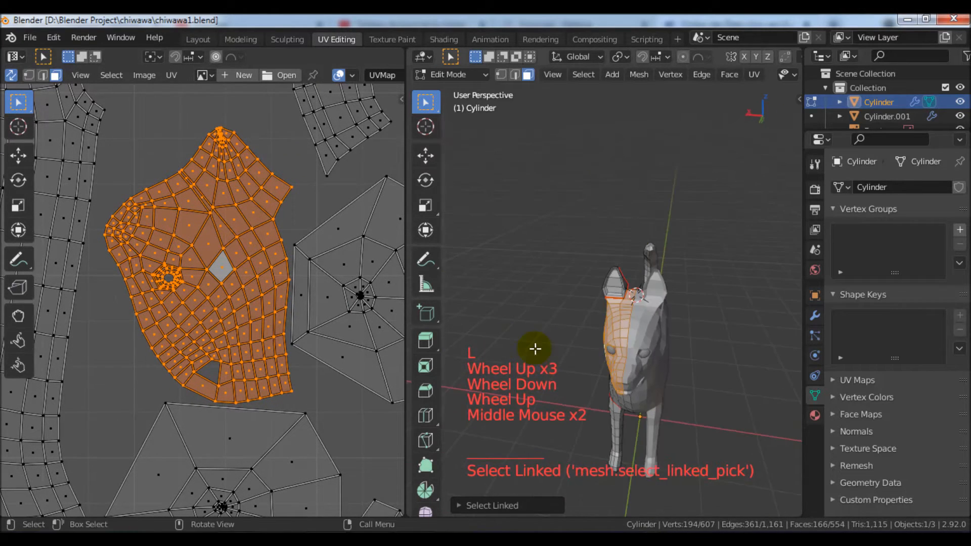
Step: Select the ear as a linked island and inspect its UV layout
scroll(613, 310, "up", 2)
middle_click_drag(613, 310, 628, 264)
left_click(605, 255)
key("l")
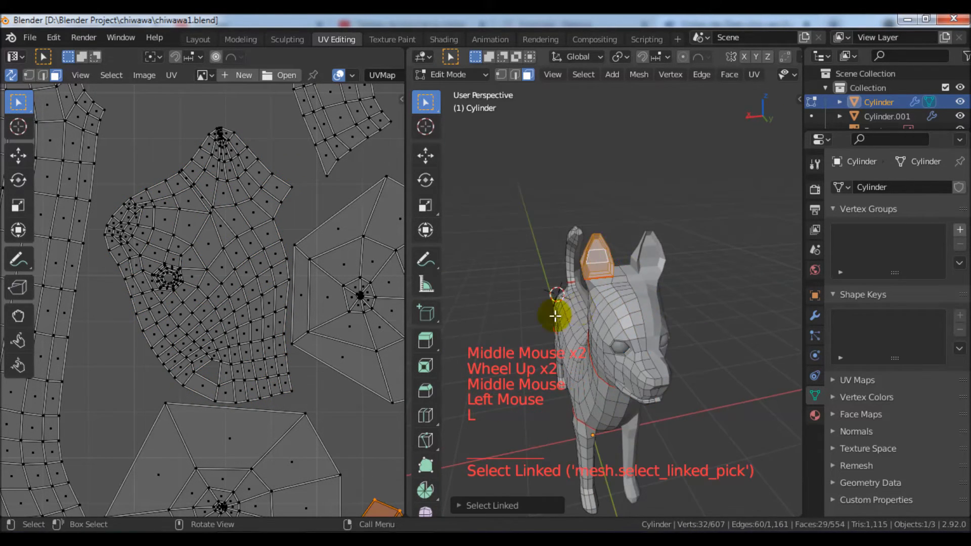
middle_click_drag(557, 314, 685, 314)
scroll(247, 309, "down", 2)
middle_click_drag(247, 308, 234, 278)
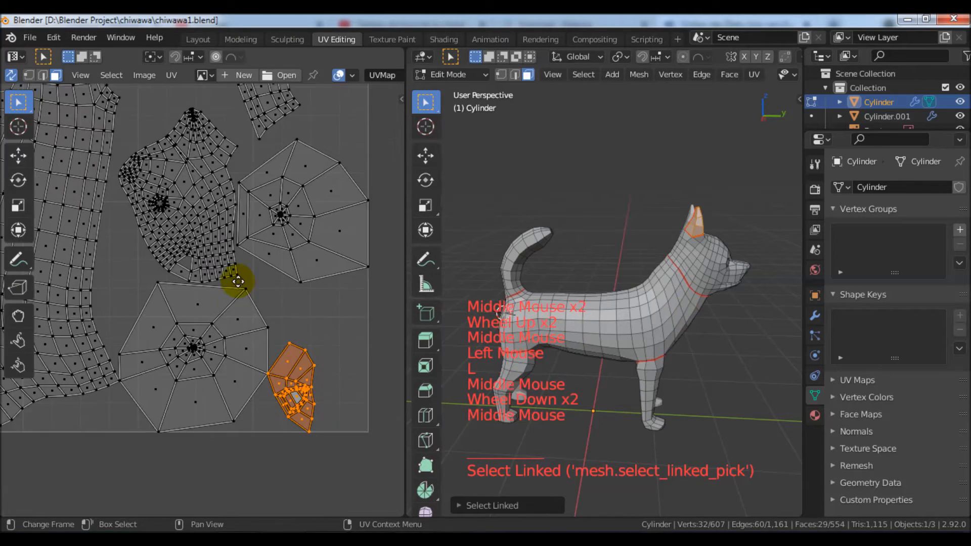
scroll(287, 345, "up", 4)
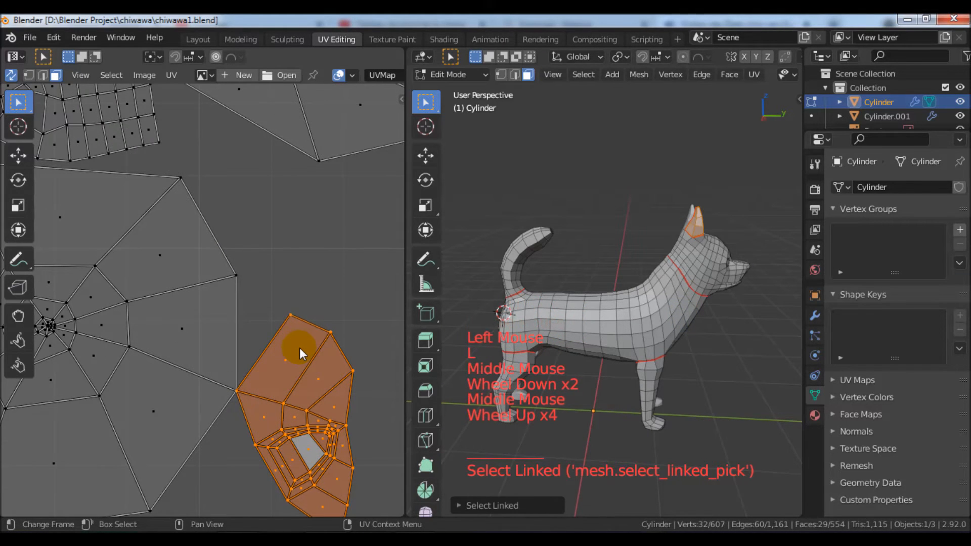
scroll(299, 347, "down", 3)
Step: Pick single faces in the hind-leg UV island and examine where they lie on the dog model
middle_click_drag(646, 297, 778, 398)
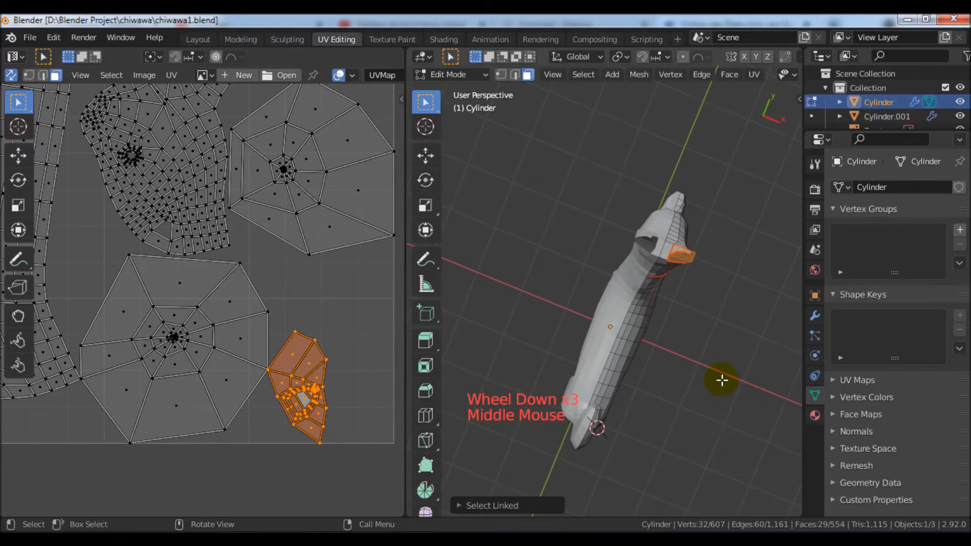
scroll(721, 378, "up", 2)
middle_click_drag(721, 376, 477, 329)
left_click(244, 320)
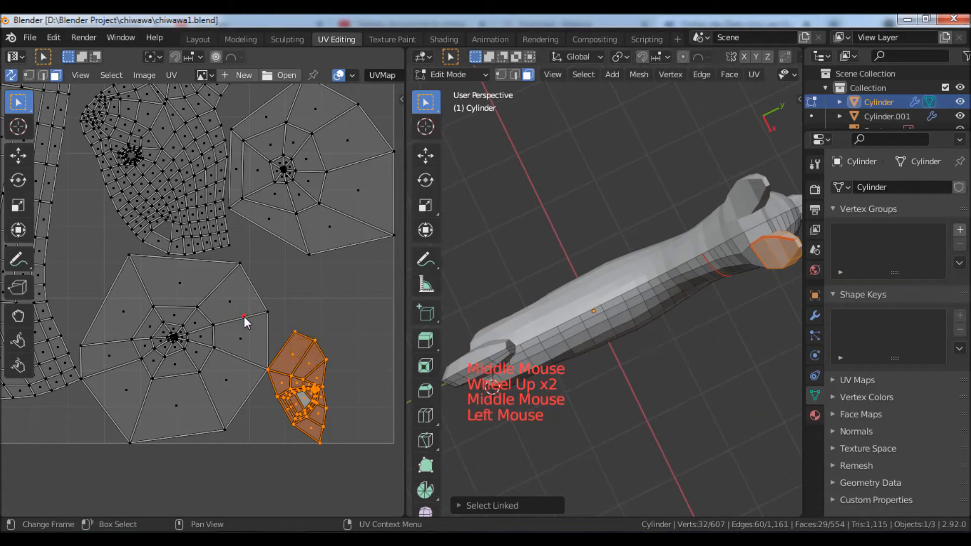
scroll(637, 330, "down", 2)
middle_click_drag(637, 330, 363, 281)
middle_click_drag(621, 380, 678, 361)
scroll(613, 381, "up", 3)
scroll(796, 396, "down", 2)
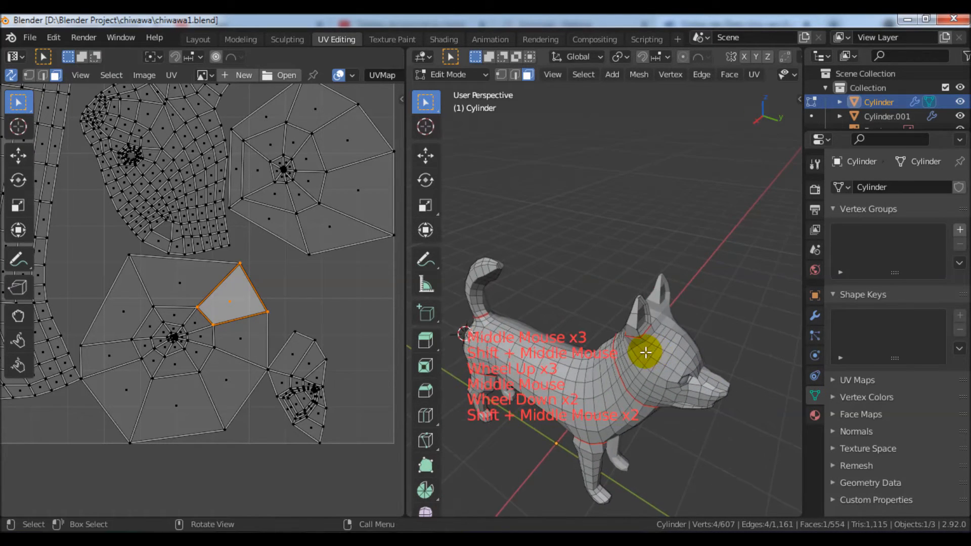
scroll(644, 347, "up", 2)
scroll(470, 348, "down", 3)
middle_click_drag(470, 349, 596, 335)
scroll(532, 329, "up", 3)
scroll(595, 339, "down", 3)
mouse_move(532, 329)
middle_mouse_down()
mouse_move(595, 338)
mouse_move(518, 330)
middle_mouse_up()
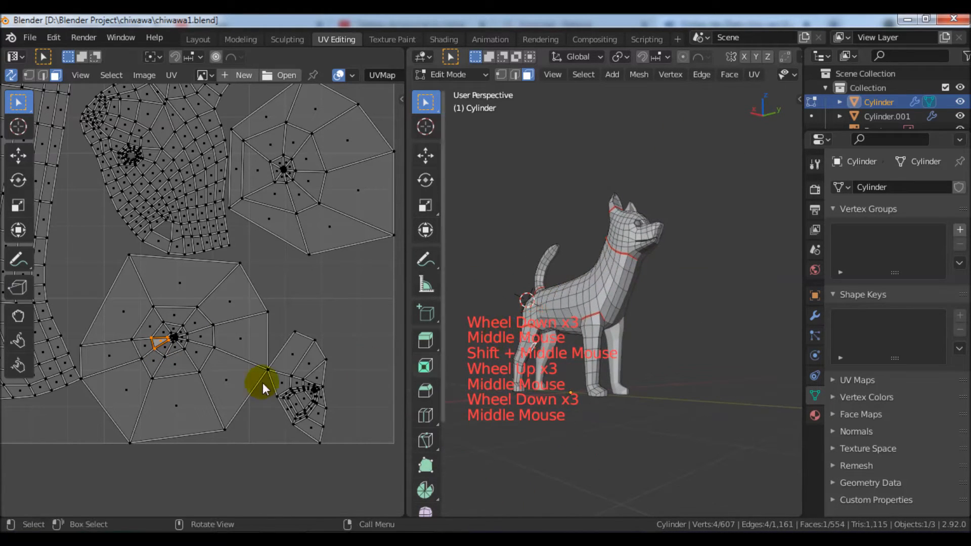
Step: Select the whole hind-leg island in the UV editor and try moving it
scroll(260, 385, "up", 2)
left_click(253, 358)
scroll(258, 364, "up", 3)
left_click(310, 329)
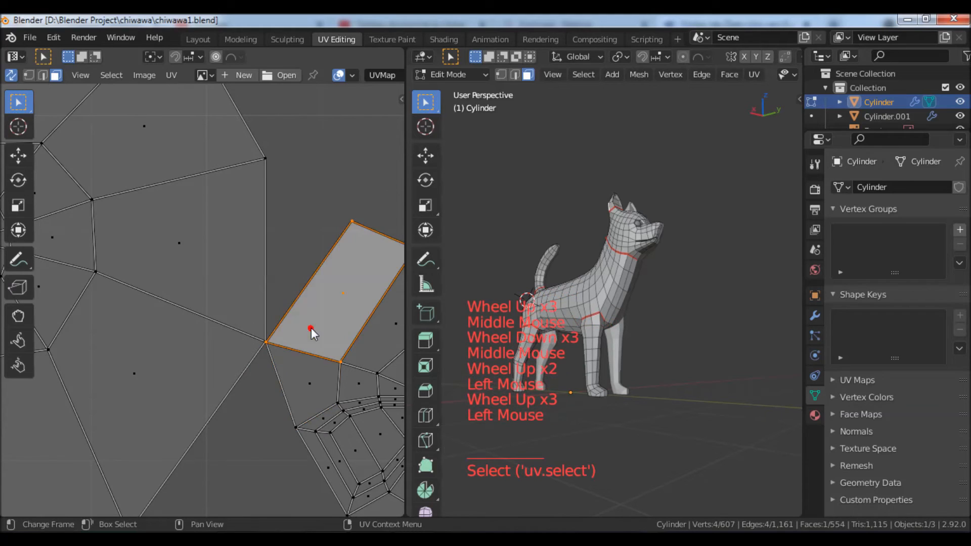
left_click(212, 310)
scroll(262, 338, "down", 4)
key("l")
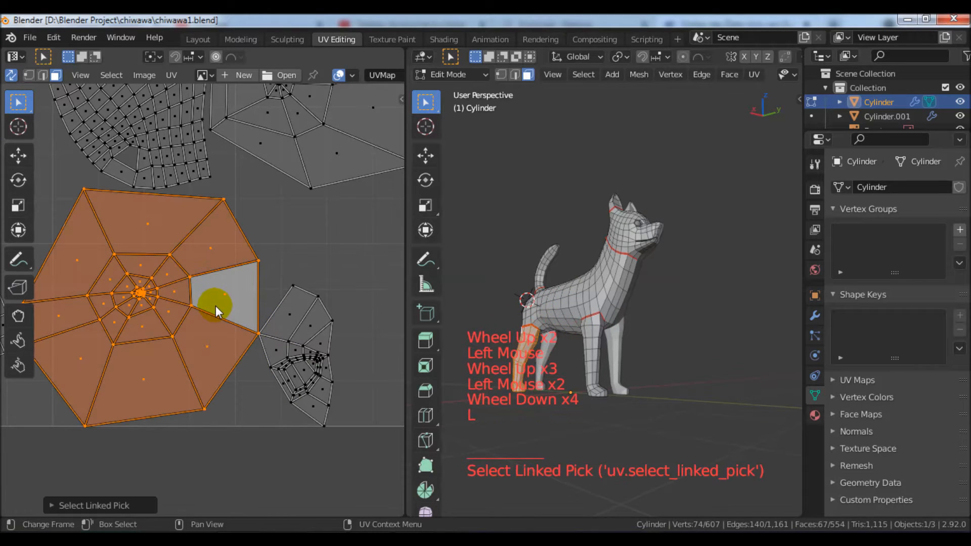
key("g")
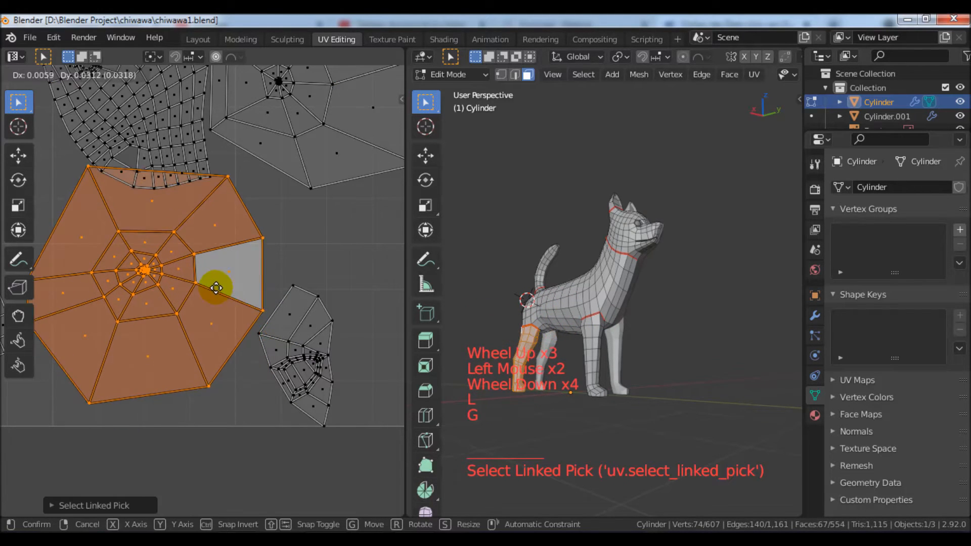
left_click(217, 293)
Step: Switch the dog mesh from face to edge selection mode
scroll(633, 323, "down", 2)
mouse_move(652, 329)
middle_mouse_down()
mouse_move(632, 333)
mouse_move(651, 348)
middle_mouse_up()
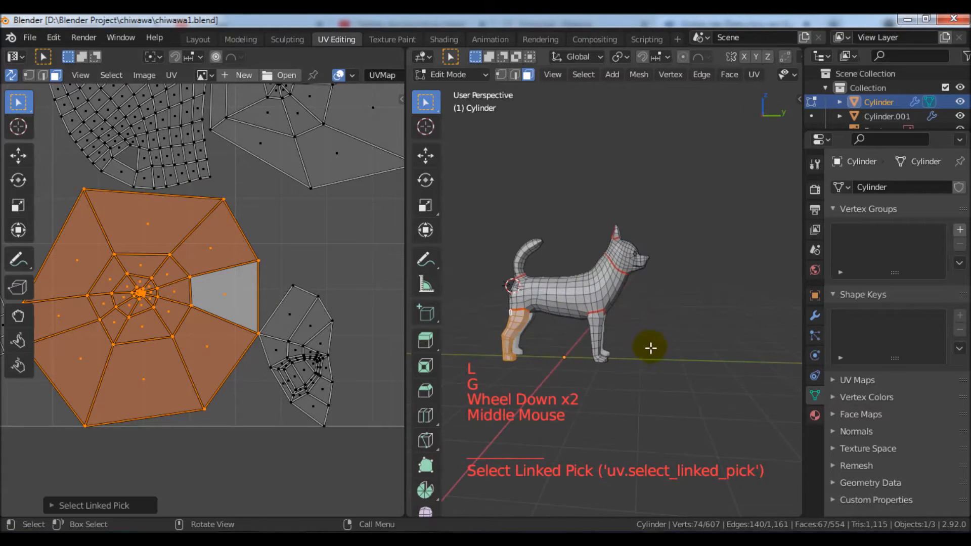
scroll(593, 354, "down", 2)
scroll(672, 319, "up", 2)
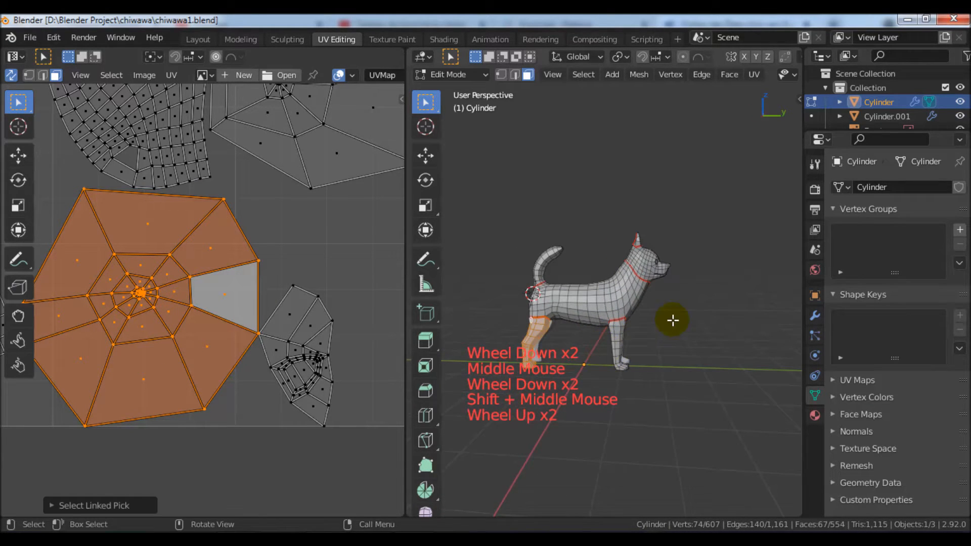
scroll(687, 310, "up", 4)
middle_click_drag(484, 348, 519, 214)
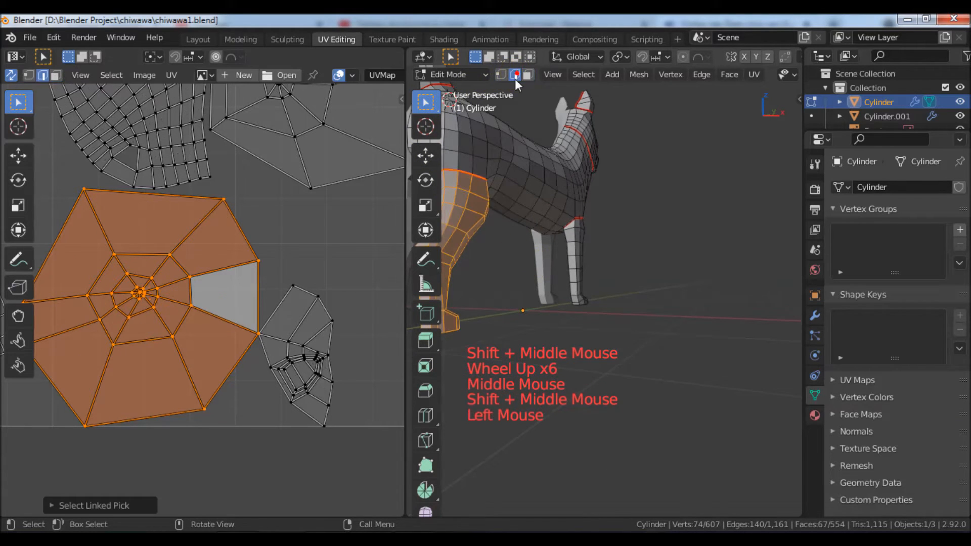
scroll(581, 244, "up", 4)
left_click(568, 225)
middle_click_drag(568, 225, 275, 249)
middle_click_drag(475, 258, 305, 260)
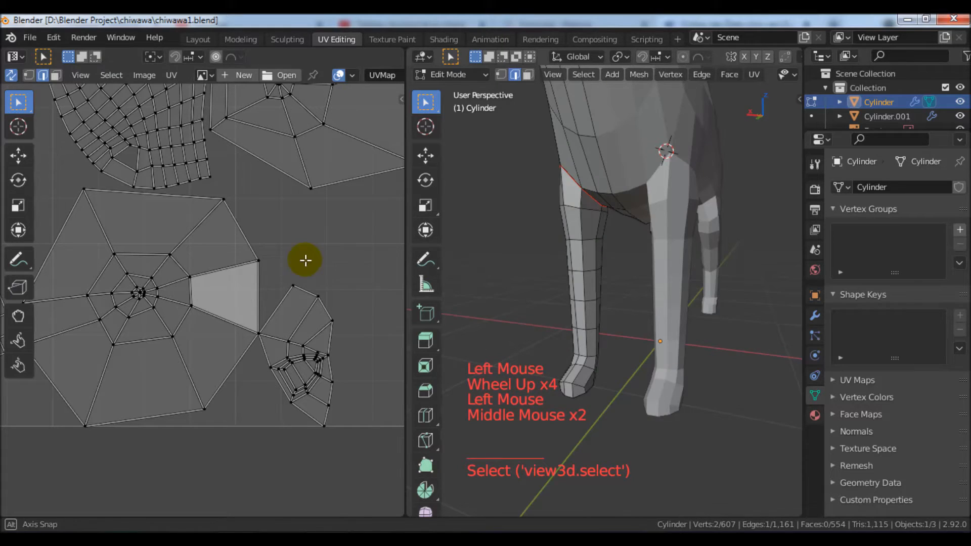
scroll(622, 281, "up", 3)
middle_click_drag(620, 278, 650, 234, "shift")
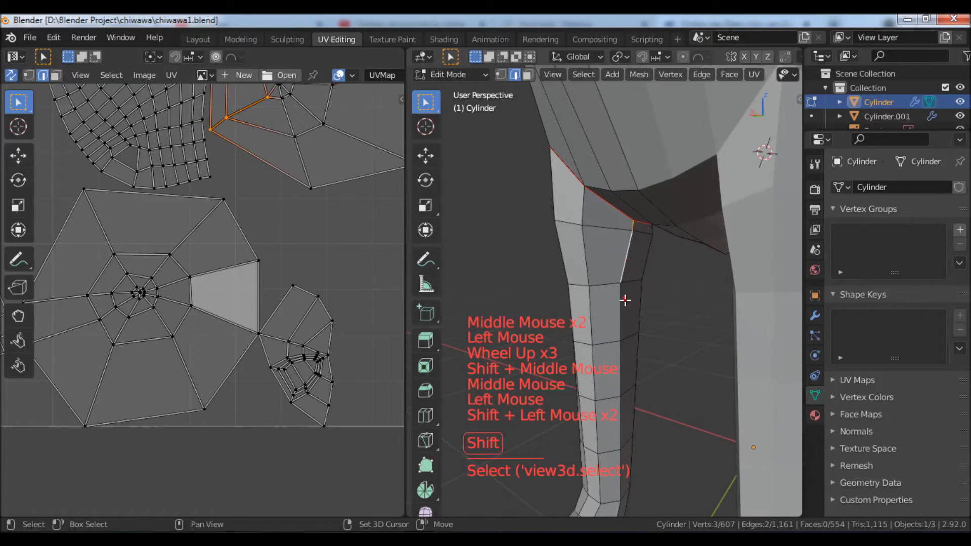
scroll(625, 300, "down", 3)
middle_click_drag(648, 374, 759, 334, "shift")
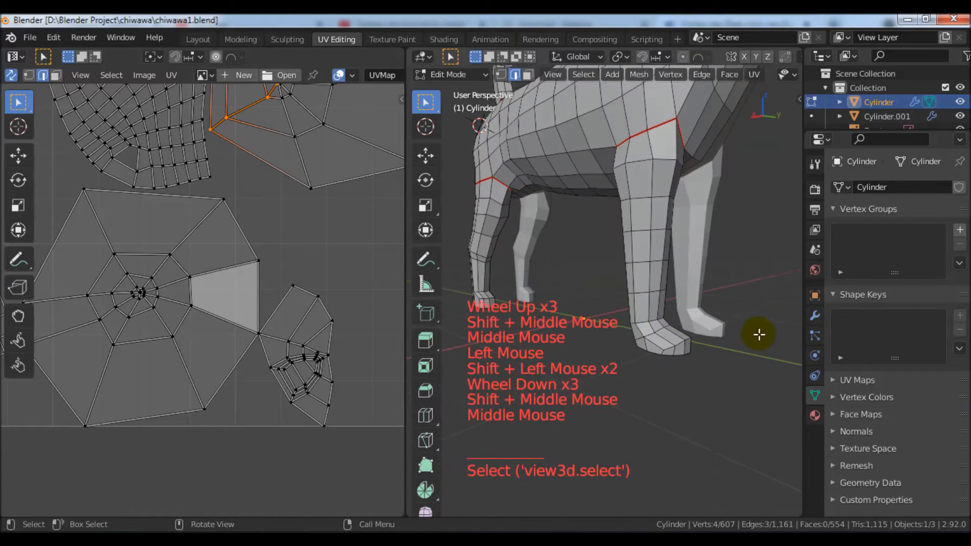
Step: Select the edge loop around the front leg's ankle and mark it as a seam
scroll(614, 340, "up", 3)
middle_click_drag(613, 340, 698, 325)
key("alt+space")
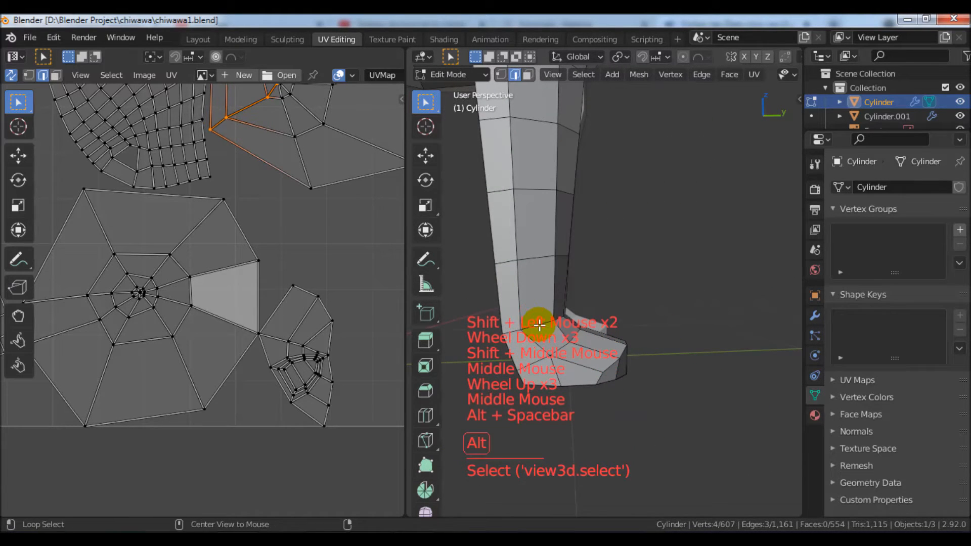
left_click(539, 325, "alt")
scroll(690, 219, "down", 4)
middle_click_drag(689, 219, 427, 390)
scroll(559, 341, "up", 2)
middle_click_drag(559, 340, 427, 342)
key("ctrl+e")
left_click(577, 360)
Step: Select the shortest edge path down the front leg's inner side to the ankle seam and mark it as a seam
scroll(595, 218, "up", 2)
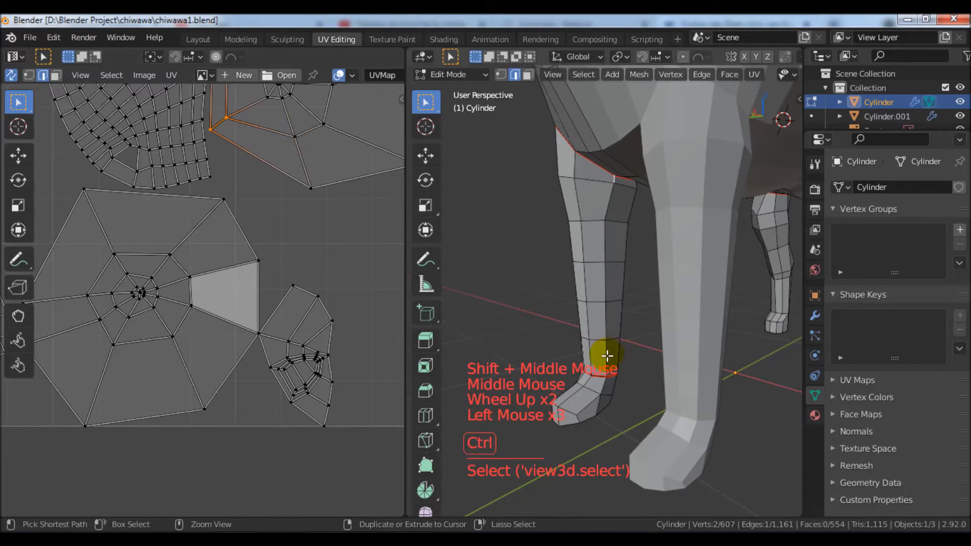
key("ctrl+e")
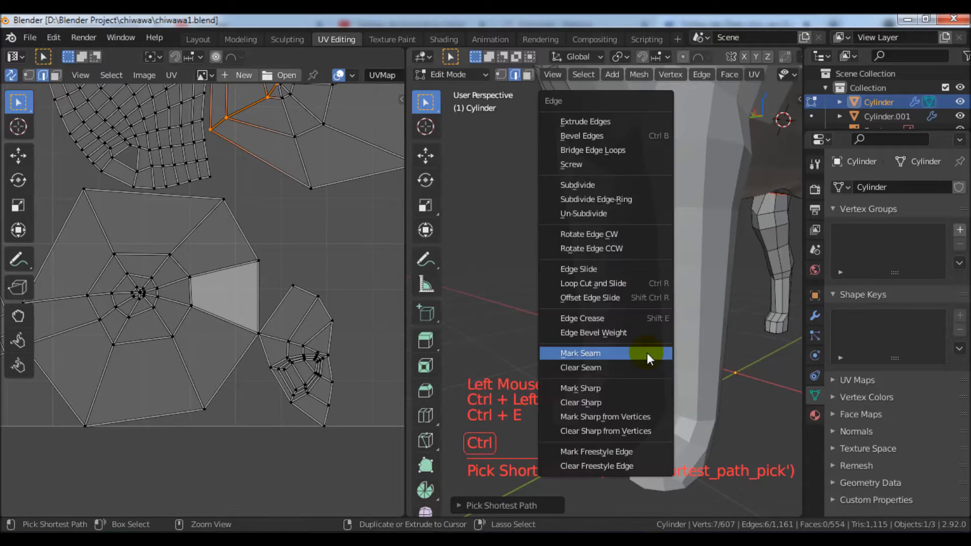
left_click(602, 353)
scroll(624, 347, "up", 1)
scroll(597, 326, "down", 3)
Step: In face selection mode, select the linked front-leg section above the ankle seam and unwrap it
middle_click_drag(596, 325, 601, 325)
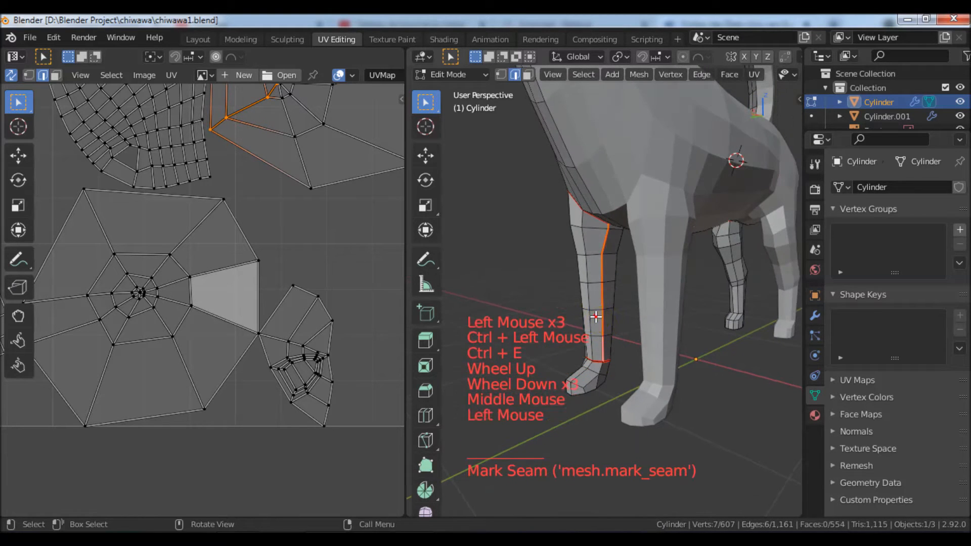
key("l")
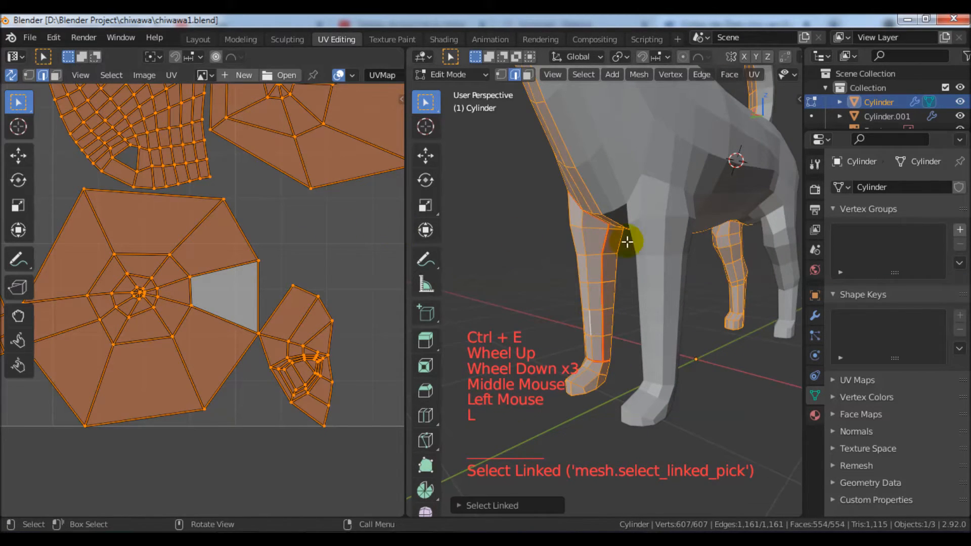
scroll(629, 238, "down", 3)
key("l")
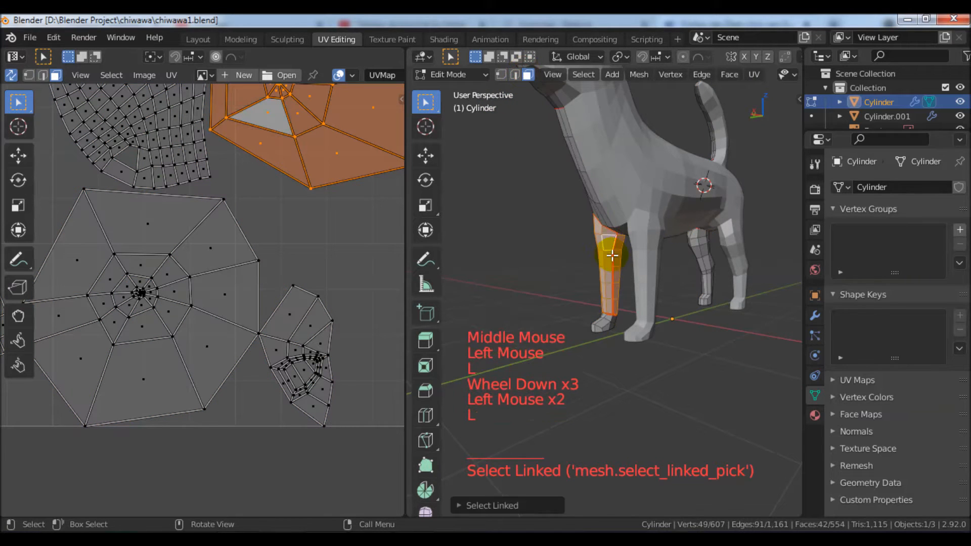
middle_click_drag(587, 274, 620, 283)
key("u")
left_click(620, 283)
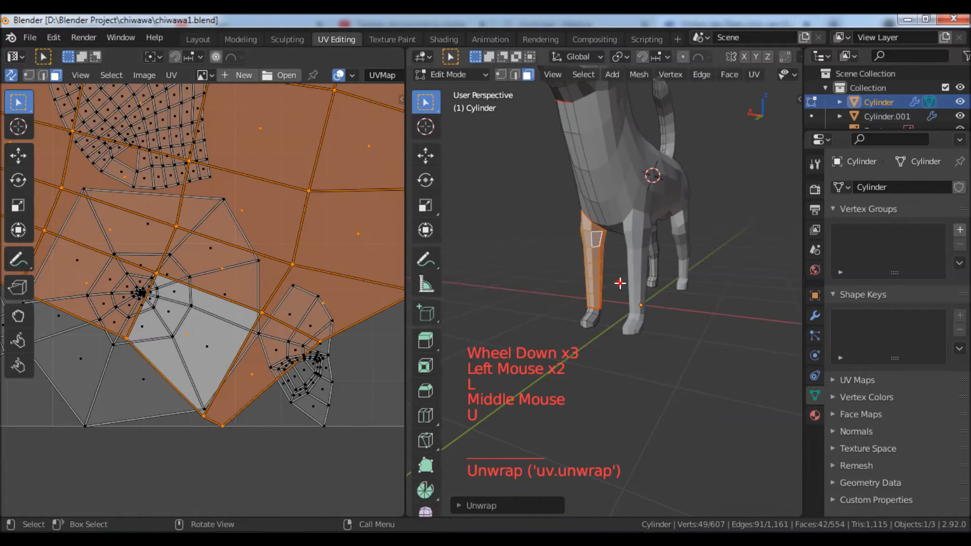
Step: Inspect the front leg's new UV layout and turn off UV sync selection
scroll(277, 263, "down", 4)
scroll(283, 261, "down", 3)
middle_click_drag(289, 259, 338, 305)
scroll(302, 274, "up", 3)
scroll(304, 273, "up", 1)
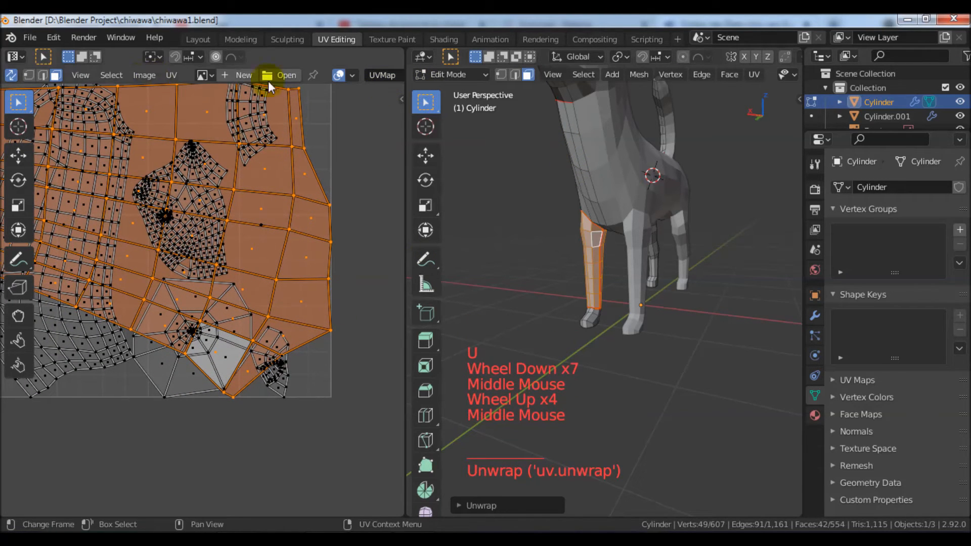
left_click(10, 75)
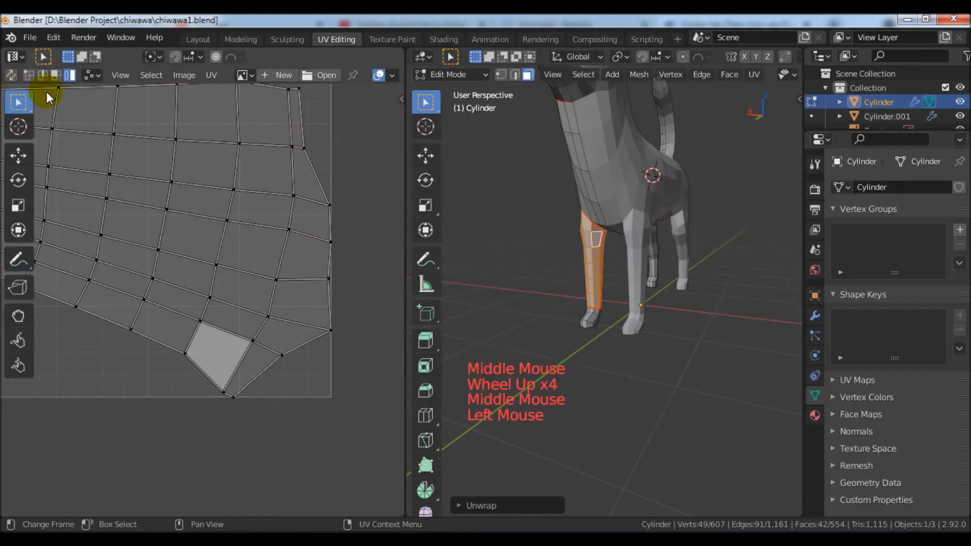
Step: Select all linked faces of the front paw below the ankle seam and unwrap them
scroll(524, 238, "up", 1)
scroll(524, 238, "down", 3)
scroll(233, 236, "down", 2)
mouse_move(631, 275)
middle_mouse_down()
mouse_move(659, 274)
mouse_move(622, 289)
middle_mouse_up()
scroll(615, 288, "up", 2)
scroll(615, 288, "up", 1)
scroll(542, 314, "up", 3)
left_click(546, 316)
middle_click_drag(546, 316, 802, 266)
scroll(628, 267, "up", 3)
middle_click_drag(682, 257, 607, 238)
left_click(607, 238)
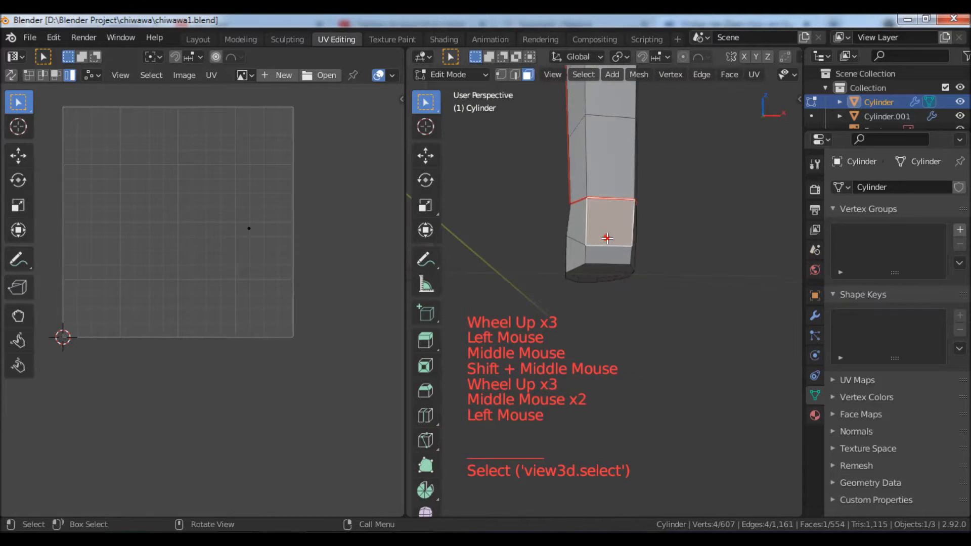
key("l")
key("u")
left_click(607, 239)
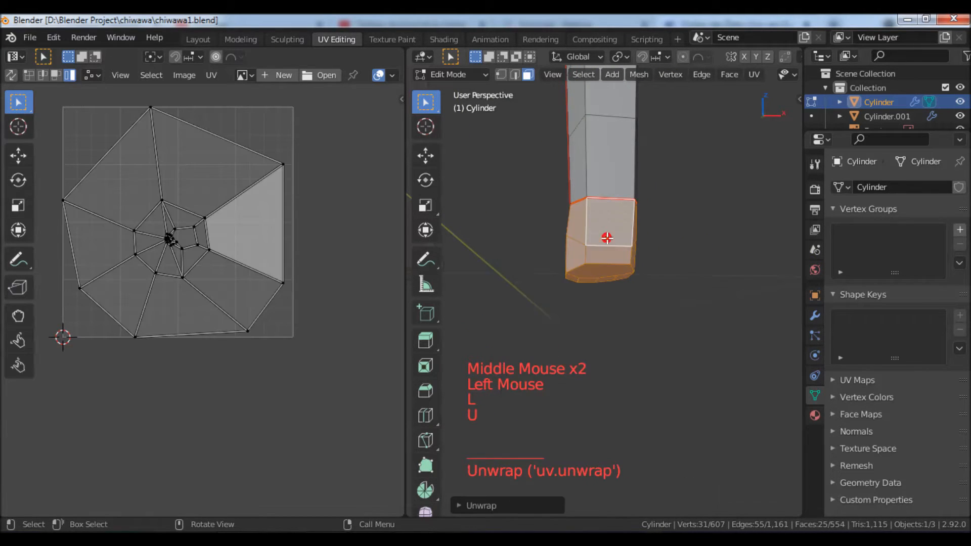
Step: Select the edges around the sole of the front paw and mark them as a seam
middle_click_drag(471, 249, 708, 263)
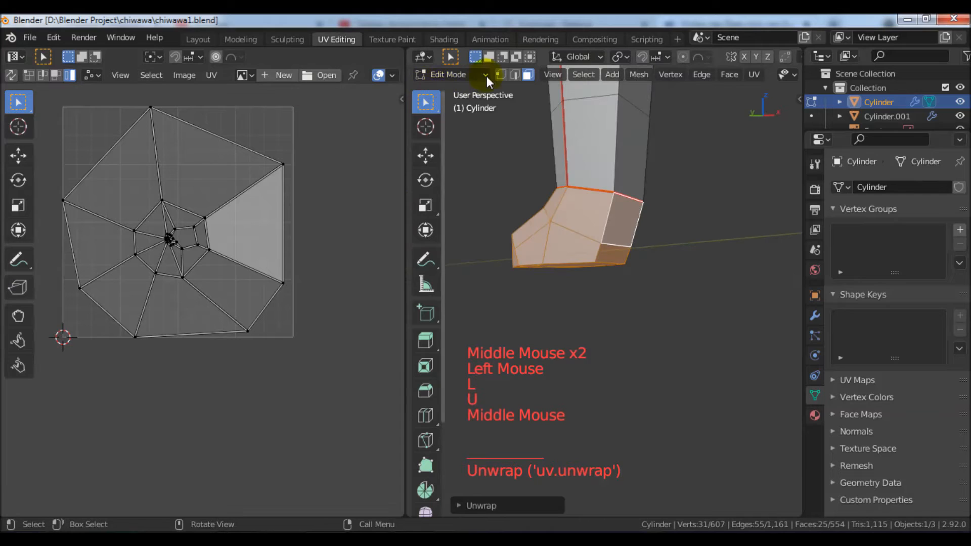
left_click(599, 216)
middle_click_drag(598, 216, 557, 226)
left_click(585, 265, "alt+shift")
left_click(541, 220, "shift")
left_click(501, 245, "shift")
middle_click_drag(501, 244, 538, 271)
key("ctrl+e")
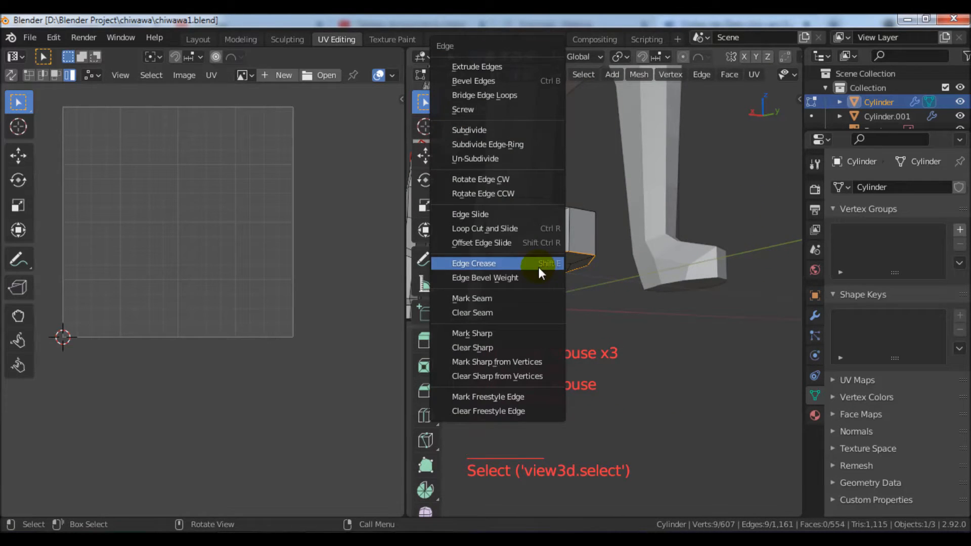
left_click(500, 302)
middle_click_drag(589, 284, 607, 263)
middle_click_drag(607, 263, 566, 264)
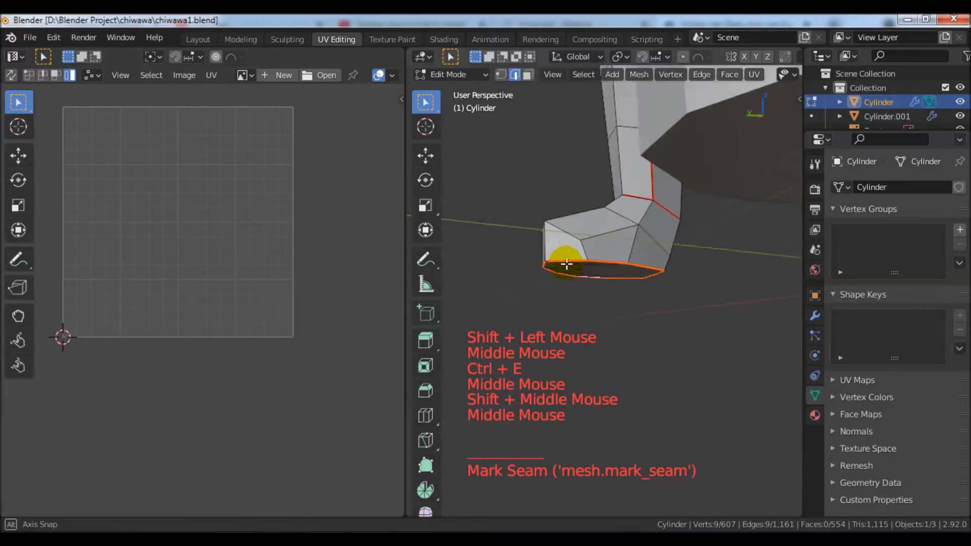
Step: Select the edges running up the side of the front paw from the sole to the ankle seam and mark them as a seam
scroll(566, 263, "up", 2)
left_click(654, 229)
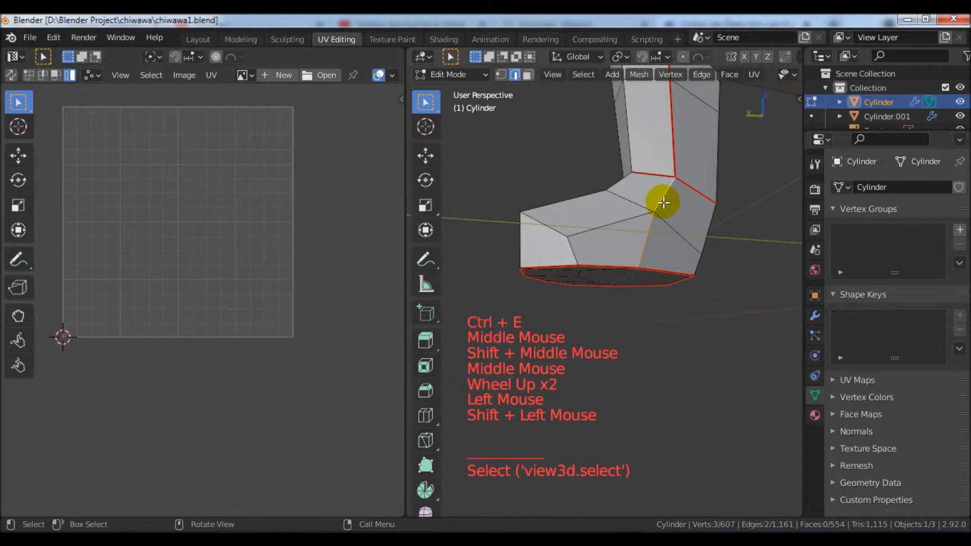
middle_click_drag(684, 229, 617, 217)
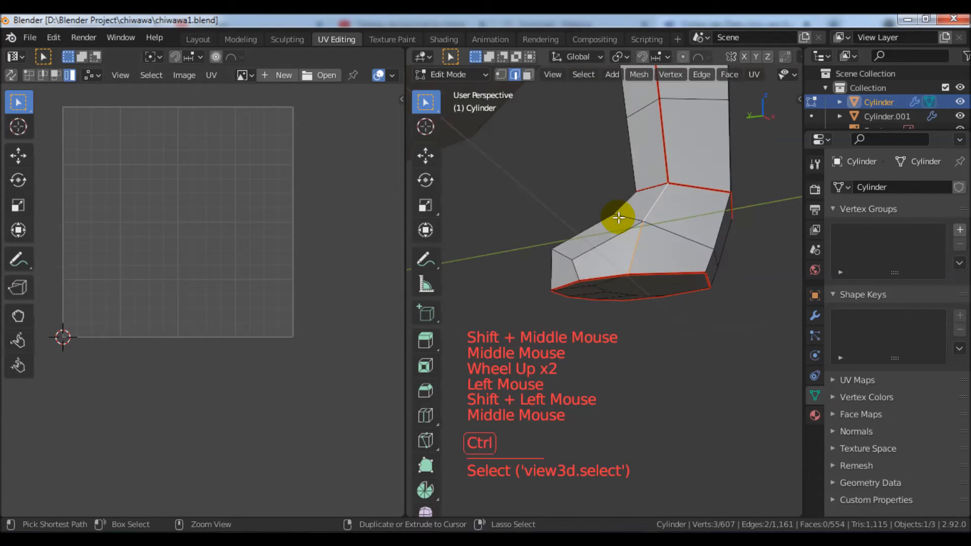
key("ctrl+e")
left_click(577, 297)
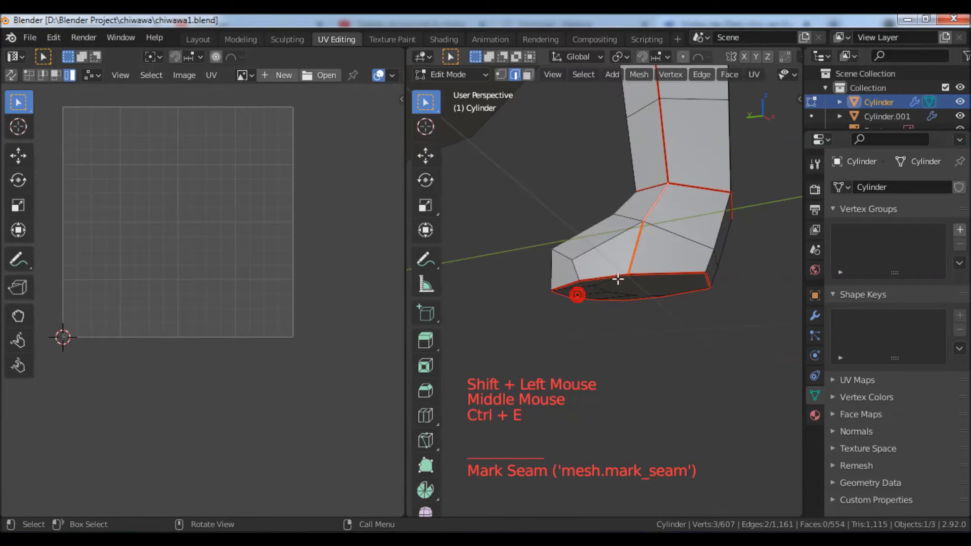
middle_click_drag(617, 278, 660, 275)
key("l")
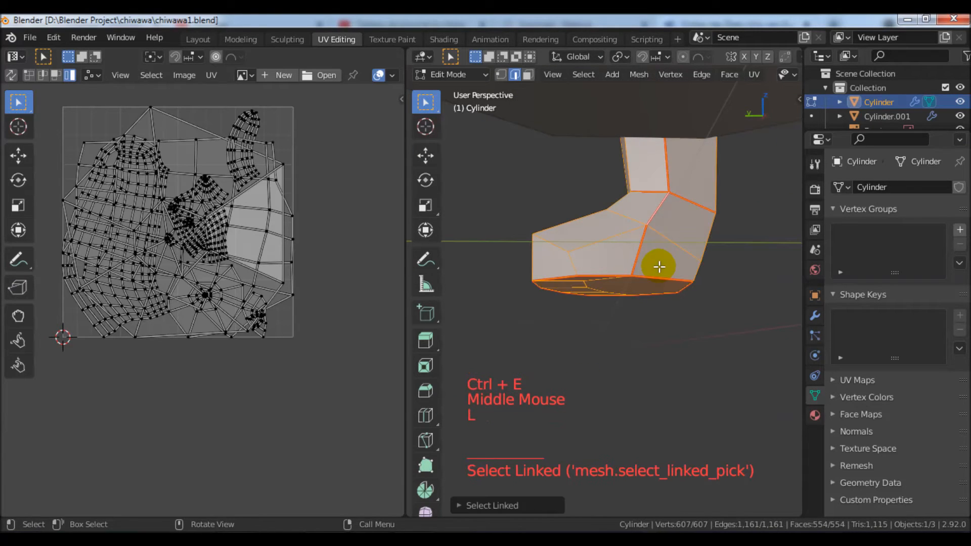
scroll(659, 267, "up", 1)
scroll(652, 258, "down", 12)
middle_click_drag(645, 265, 723, 290)
scroll(659, 242, "up", 3)
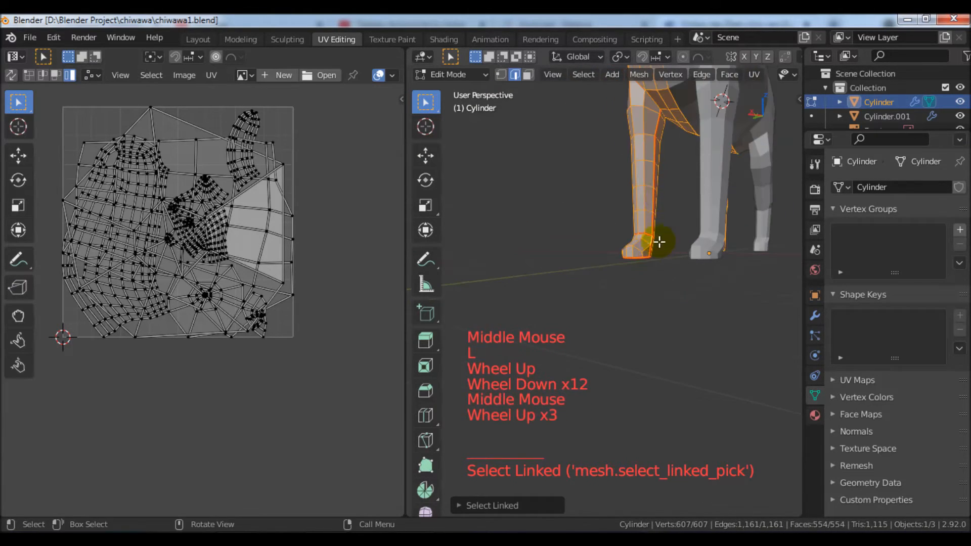
Step: In face selection mode, select all linked faces of the front paw between the ankle and sole seams and unwrap them
left_click(658, 173)
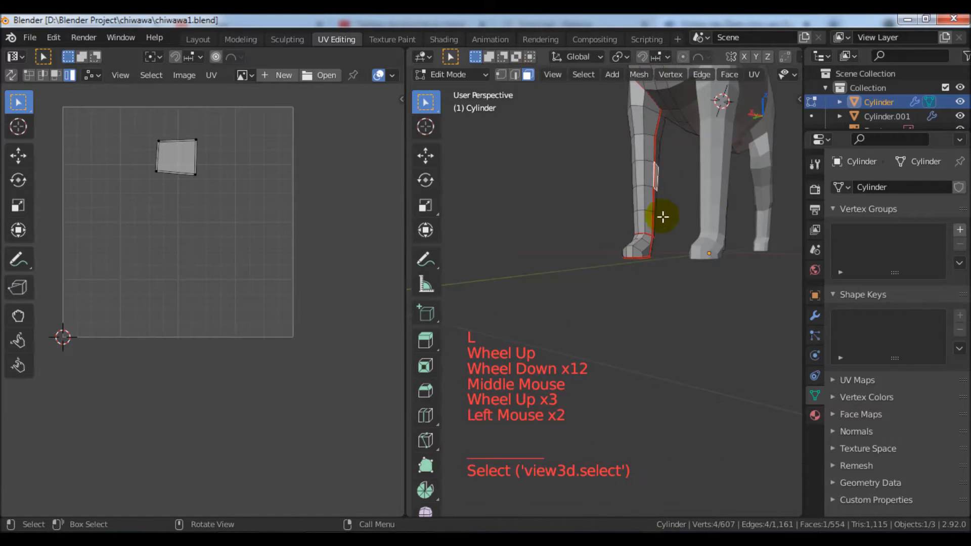
middle_click_drag(661, 217, 634, 258)
scroll(634, 253, "up", 3)
left_click(633, 246)
key("l")
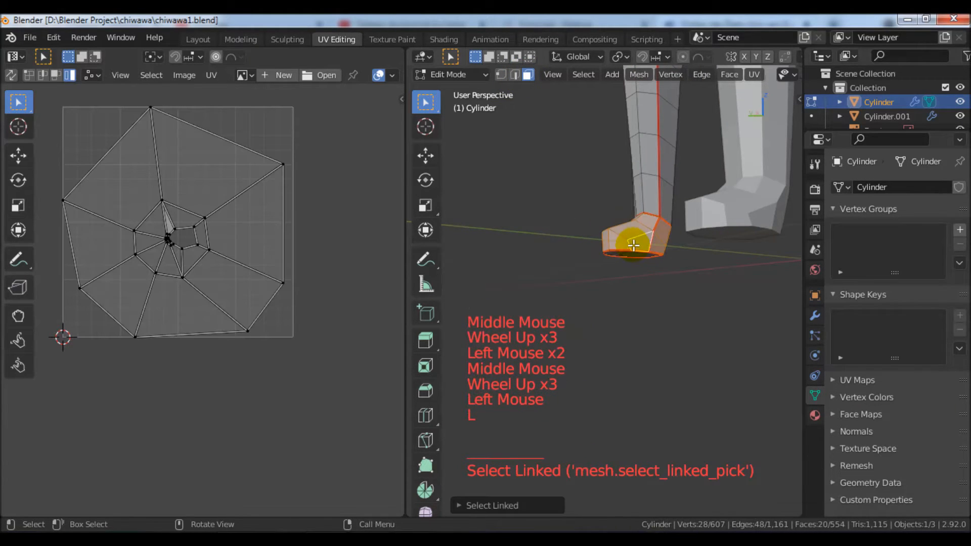
key("u")
left_click(634, 245)
Step: Select the linked faces of the front paw's sole and unwrap them
mouse_move(646, 282)
middle_mouse_down()
mouse_move(645, 267)
mouse_move(648, 278)
middle_mouse_up()
scroll(644, 255, "up", 3)
left_click(644, 255)
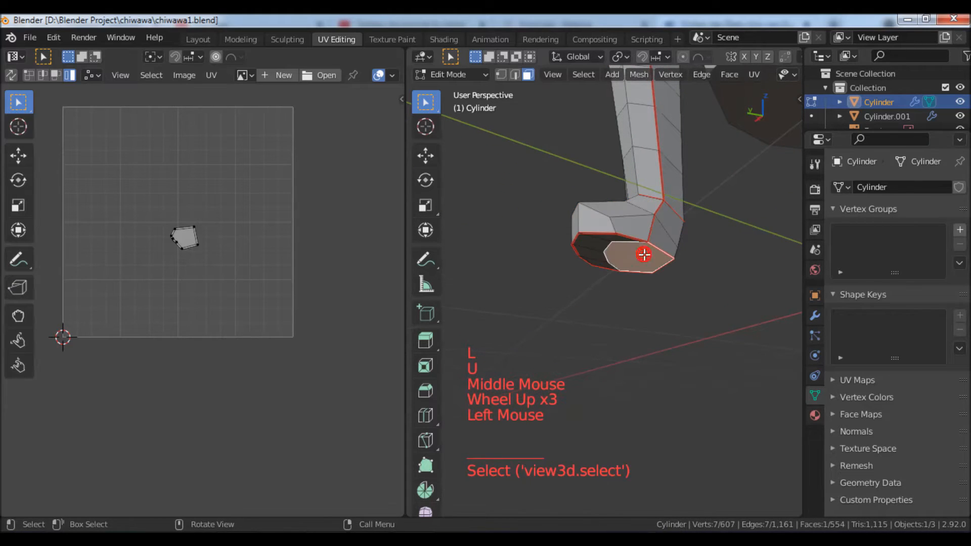
key("l")
key("u")
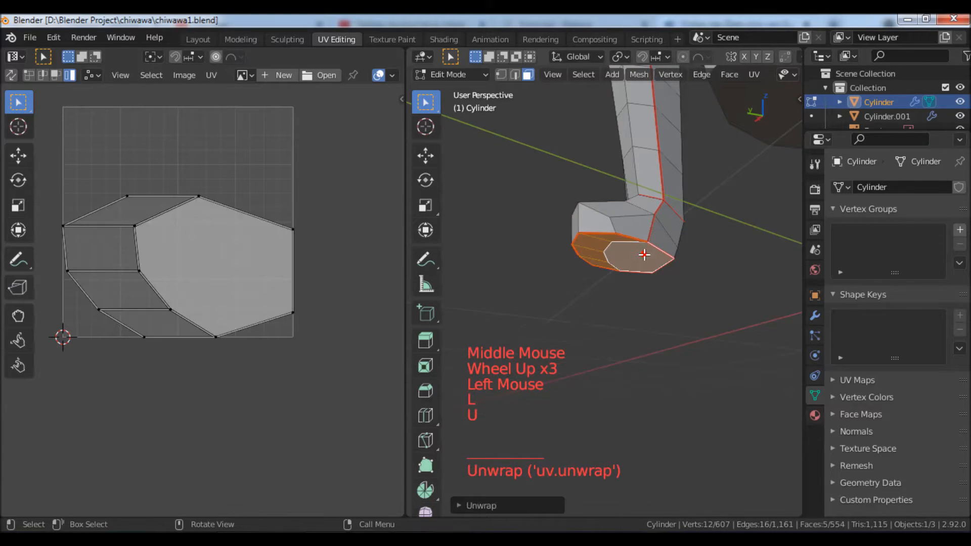
Step: Select the linked faces of the front leg above the ankle seam and unwrap them again
scroll(636, 233, "down", 3)
middle_click_drag(636, 233, 641, 292)
left_click(652, 163)
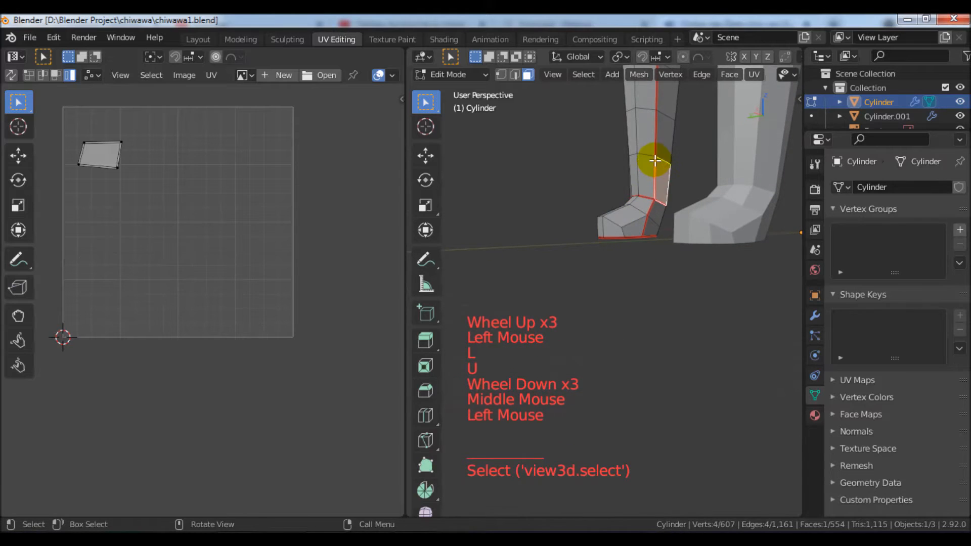
key("l")
scroll(655, 161, "down", 4)
middle_click_drag(642, 200, 627, 292, "shift")
key("u")
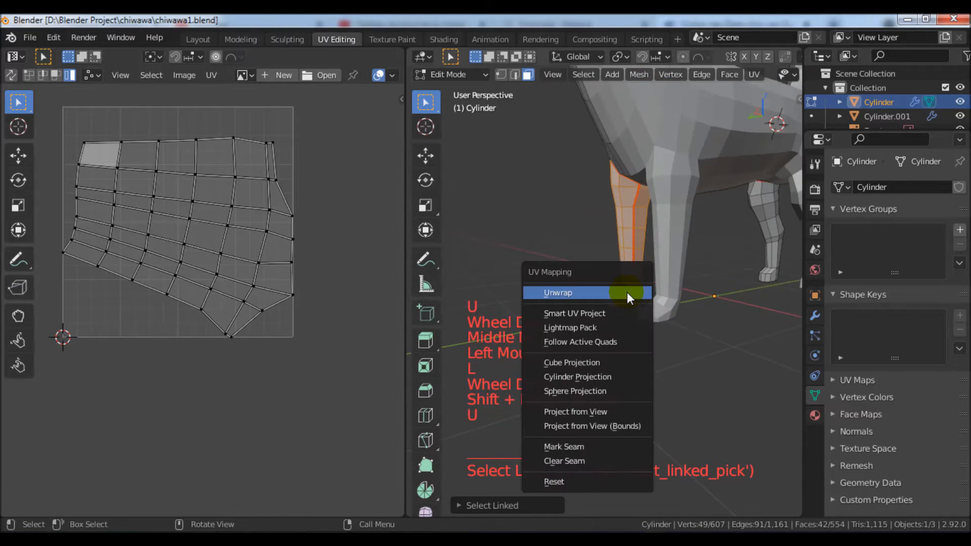
left_click(627, 293)
Step: Clear the selection and, in edge selection mode, select the edge loop around the hind leg's ankle
middle_click_drag(639, 256, 746, 303, "shift")
scroll(684, 288, "down", 5)
middle_click_drag(685, 288, 668, 291, "shift")
middle_click_drag(667, 291, 652, 292, "shift")
middle_click_drag(653, 291, 718, 289, "shift")
scroll(735, 303, "up", 3)
middle_click_drag(718, 288, 756, 289)
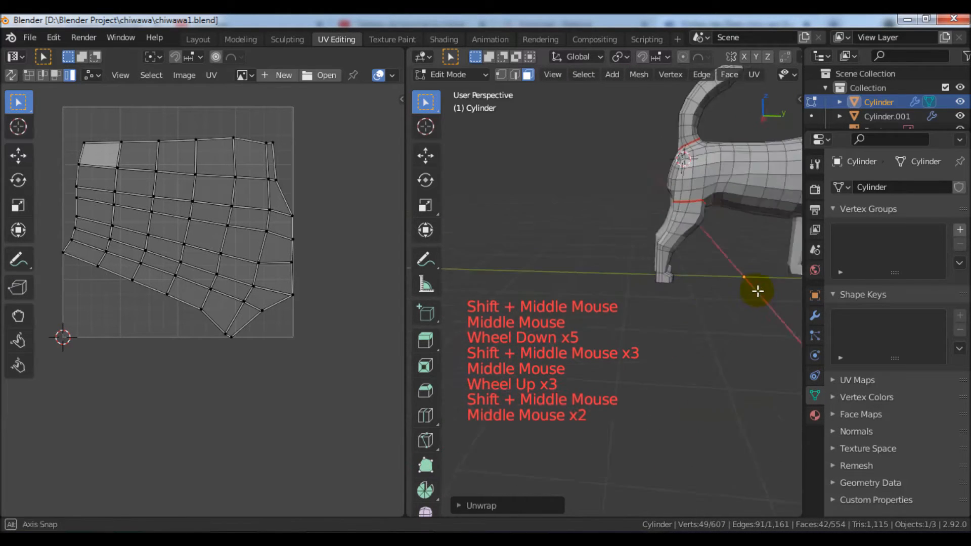
scroll(729, 293, "up", 5)
middle_click_drag(450, 159, 459, 168, "shift")
left_click(515, 75)
scroll(617, 304, "up", 3)
middle_click_drag(617, 303, 574, 278, "shift")
key("alt+a")
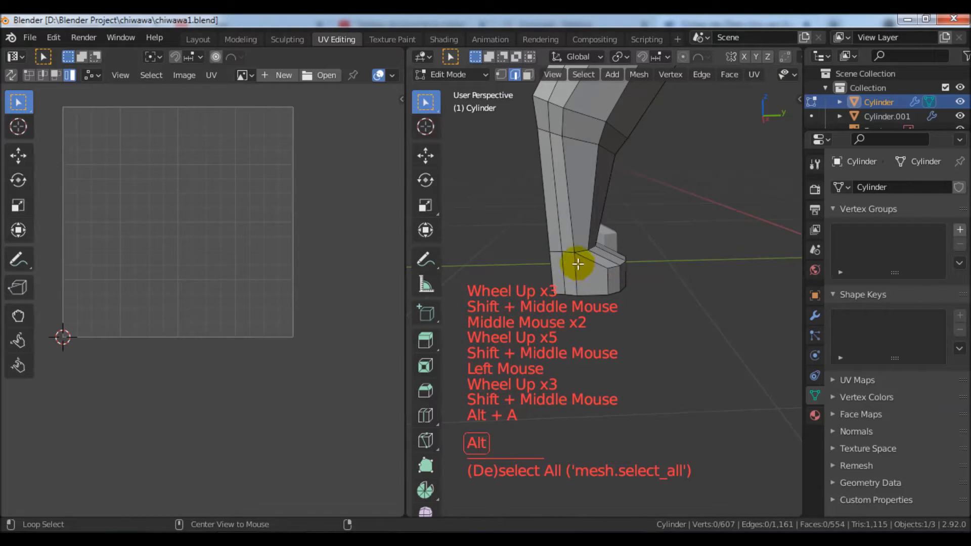
left_click(578, 263, "alt")
middle_click_drag(605, 277, 654, 288)
scroll(508, 276, "down", 1)
left_click(625, 274, "shift")
scroll(672, 278, "up", 2)
Step: Add the edges around the hind paw's sole to the ankle selection and mark all of them as seams
left_click(665, 251, "alt+shift")
middle_click_drag(665, 252, 661, 347)
scroll(636, 290, "up", 3)
middle_click_drag(636, 290, 618, 280)
middle_click_drag(696, 320, 678, 359)
left_click(684, 318, "shift")
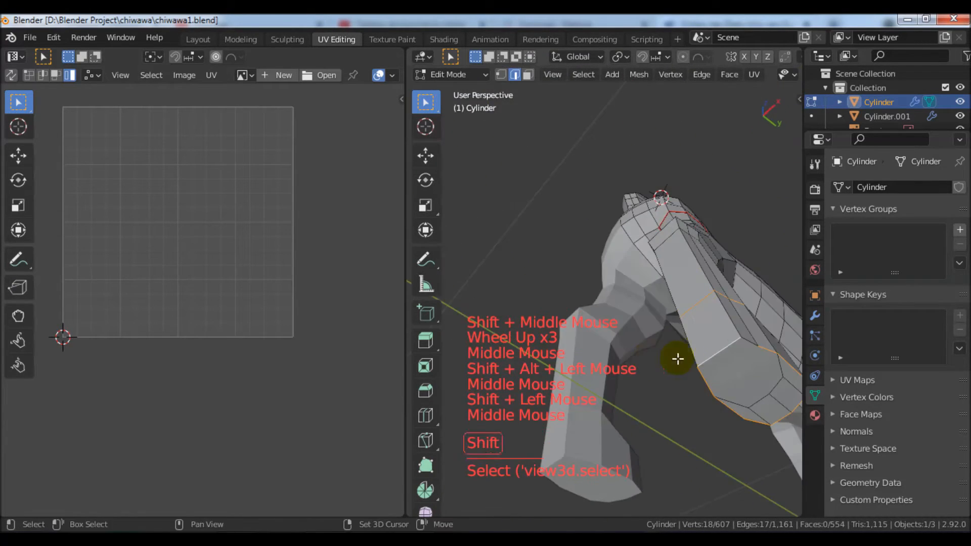
key("ctrl+e")
left_click(750, 342)
Step: Select the line of edges down the inner side of the hind leg, exclude the belly edge, and mark it as a seam
middle_click_drag(750, 343, 832, 402)
scroll(635, 347, "down", 3)
middle_click_drag(636, 347, 540, 348)
scroll(598, 284, "up", 2)
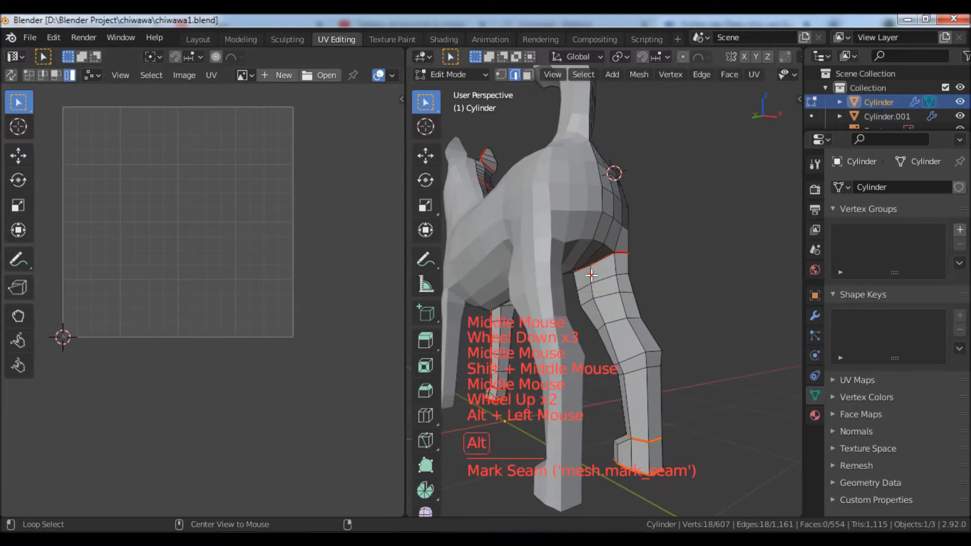
middle_click_drag(637, 406, 605, 321)
scroll(618, 369, "up", 1)
scroll(568, 297, "up", 4)
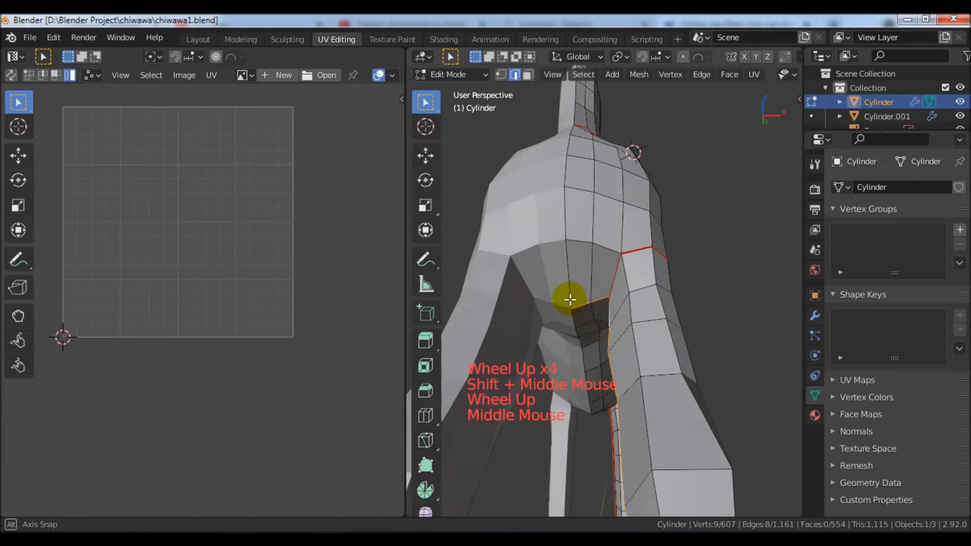
left_click(602, 303, "shift")
middle_click_drag(580, 317, 656, 402)
scroll(685, 426, "up", 1)
scroll(684, 426, "down", 2)
left_click(643, 407, "shift")
key("ctrl+e")
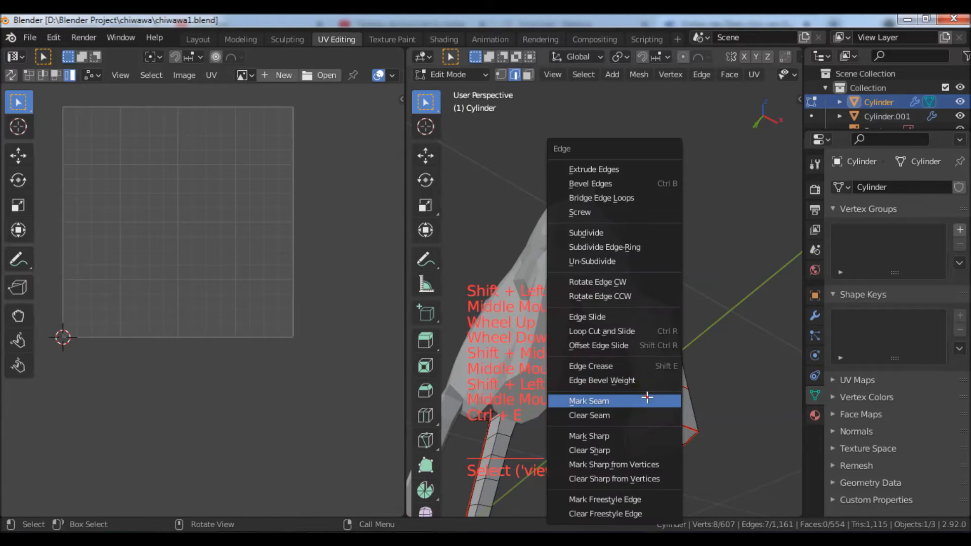
left_click(655, 402)
Step: In face selection mode, select the linked faces of the hind leg between the thigh and ankle seams and unwrap them
middle_click_drag(655, 402, 450, 87)
scroll(657, 409, "down", 2)
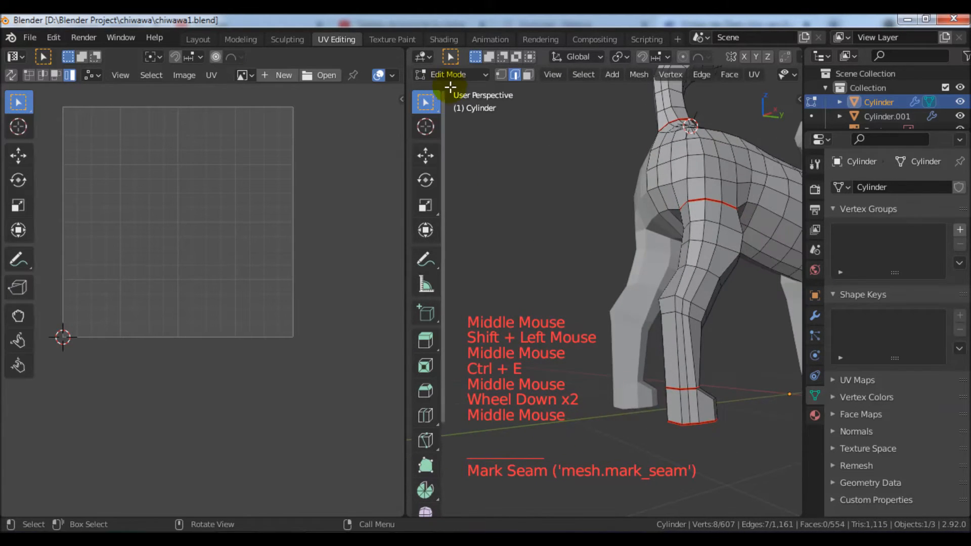
left_click(526, 76)
middle_click_drag(667, 268, 686, 286)
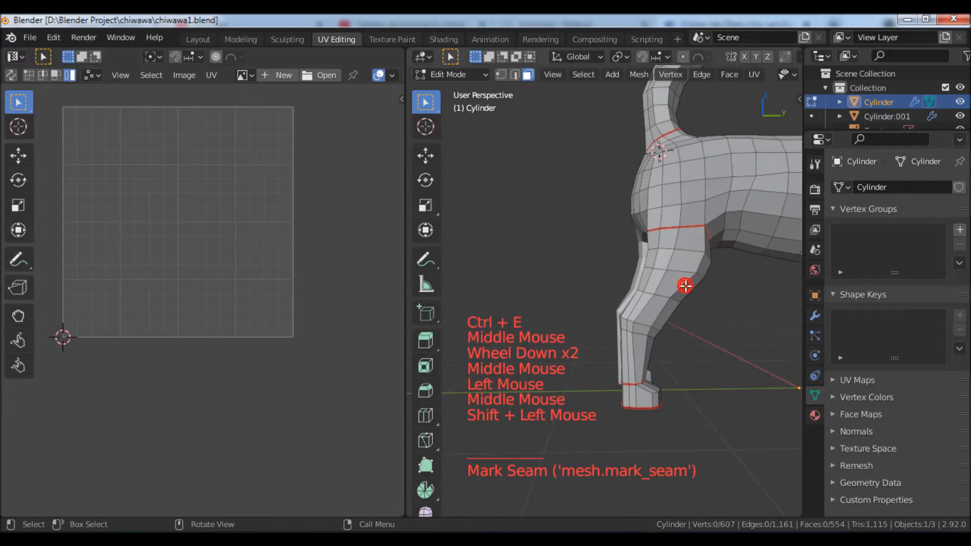
key("k")
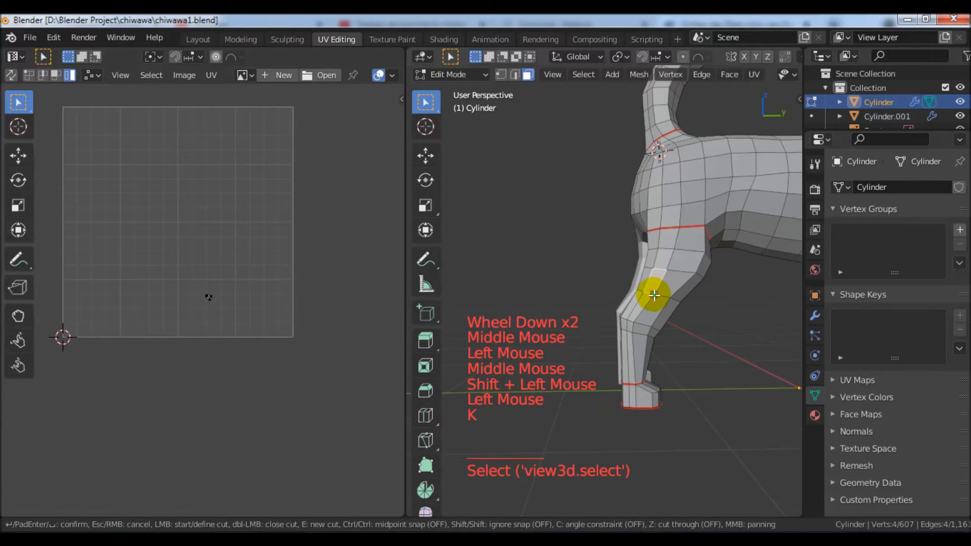
key("l")
key("u")
left_click(653, 295)
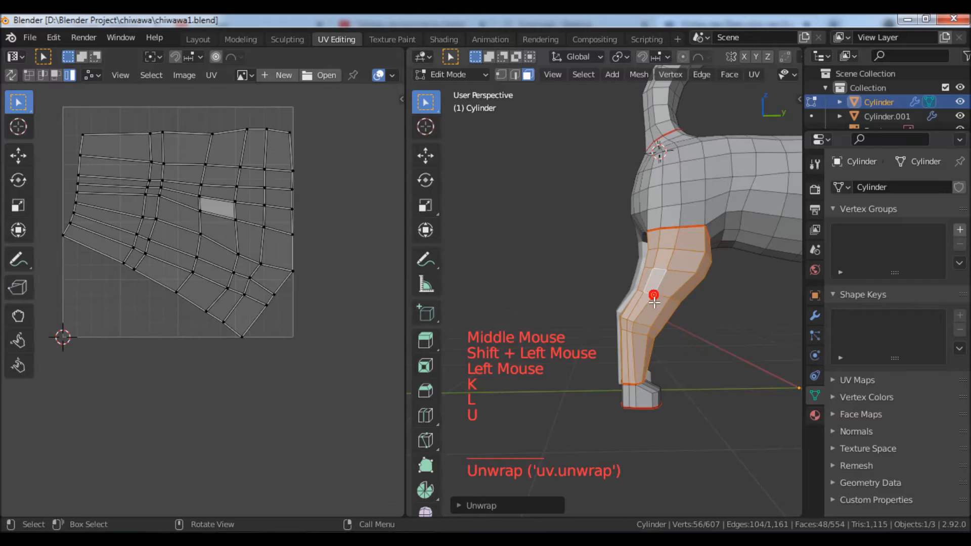
Step: Select the linked side faces of the hind paw below the ankle seam and apply the standard Unwrap
middle_click_drag(654, 295, 667, 349)
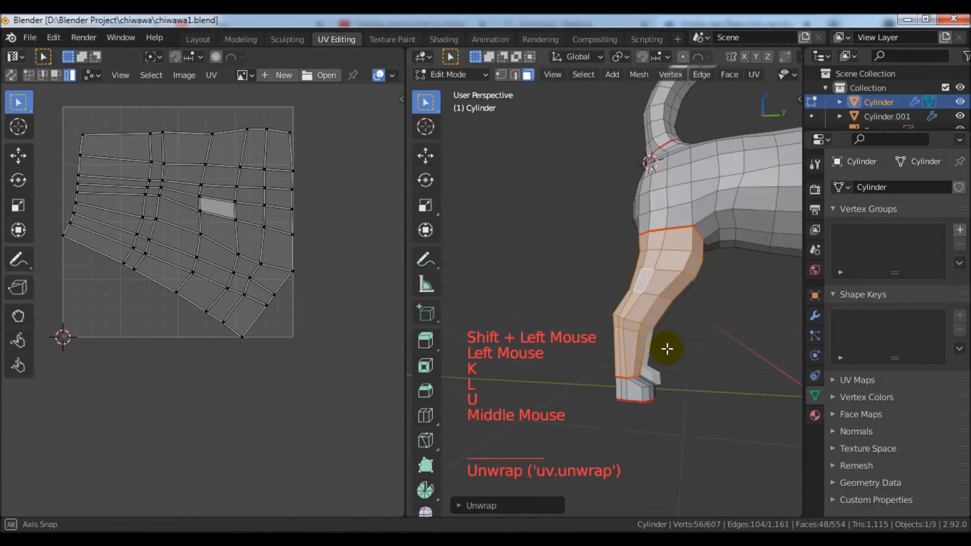
left_click(634, 390)
key("l")
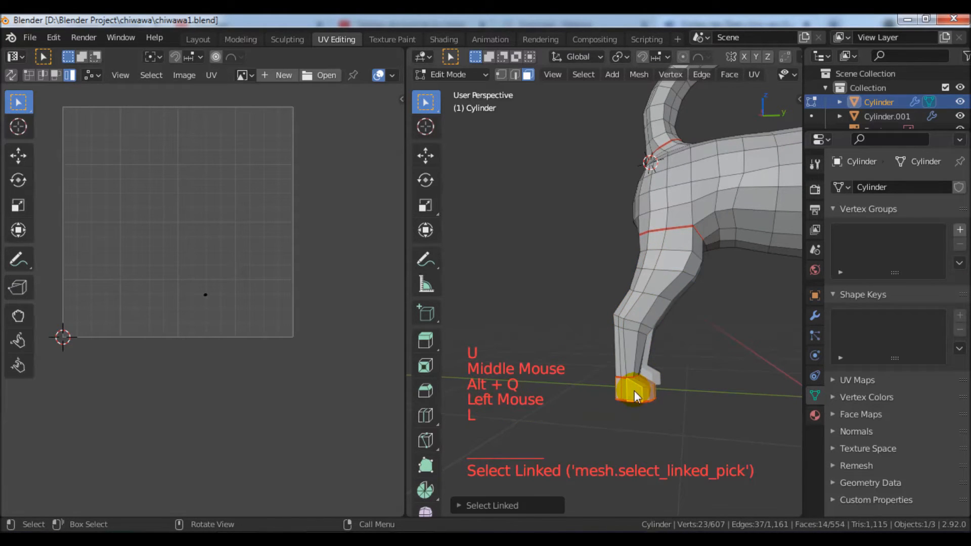
key("u")
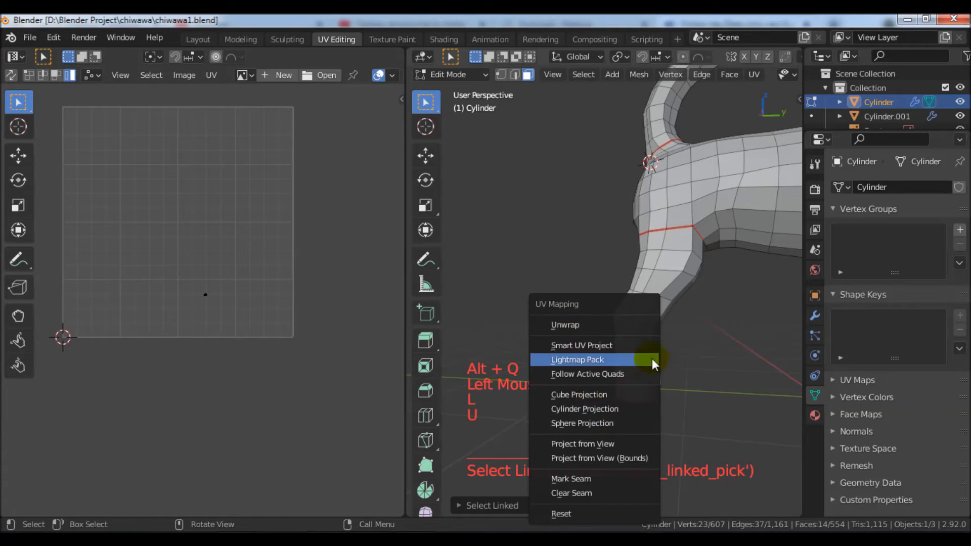
left_click(578, 345)
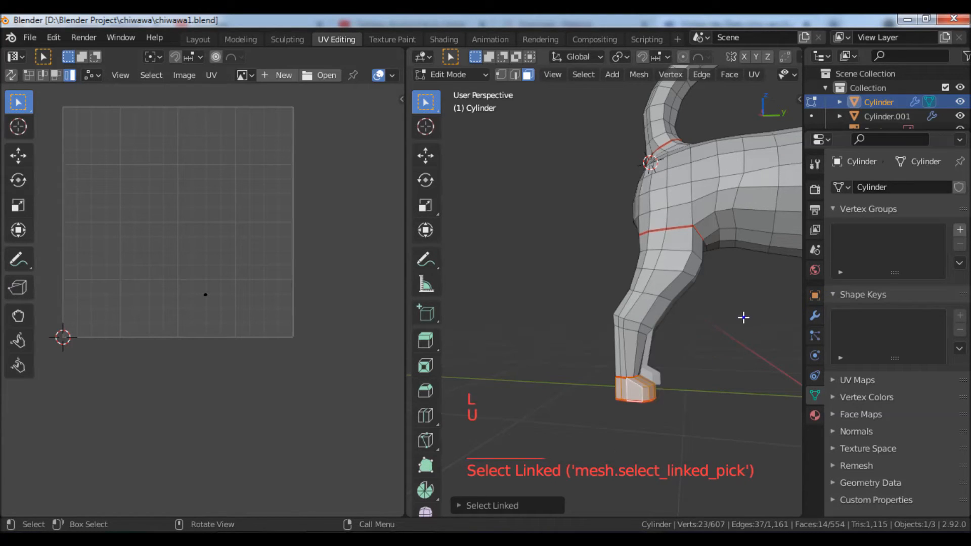
key("u")
left_click(575, 324)
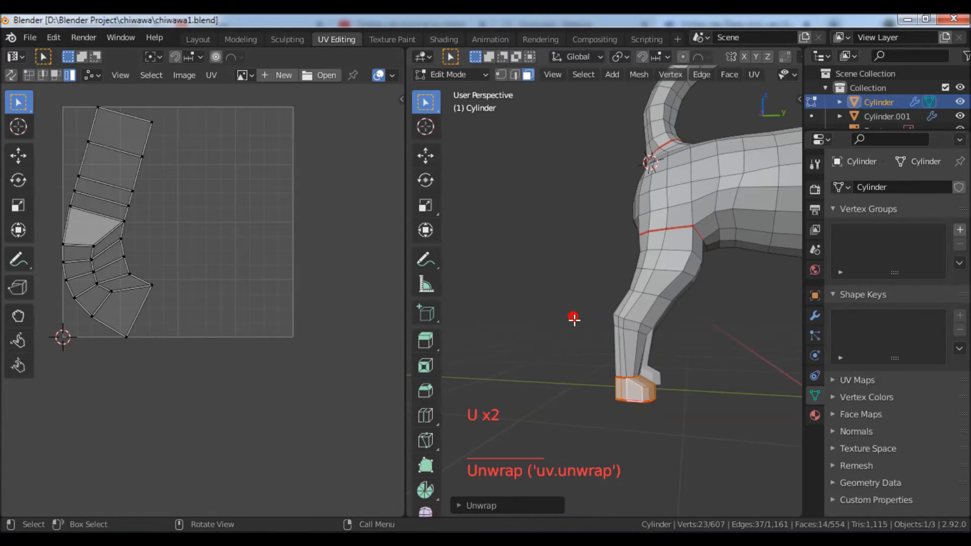
Step: Select the linked faces of the hind paw's sole and unwrap them
middle_click_drag(684, 390, 684, 263, "shift")
scroll(684, 264, "up", 2)
scroll(684, 264, "up", 2)
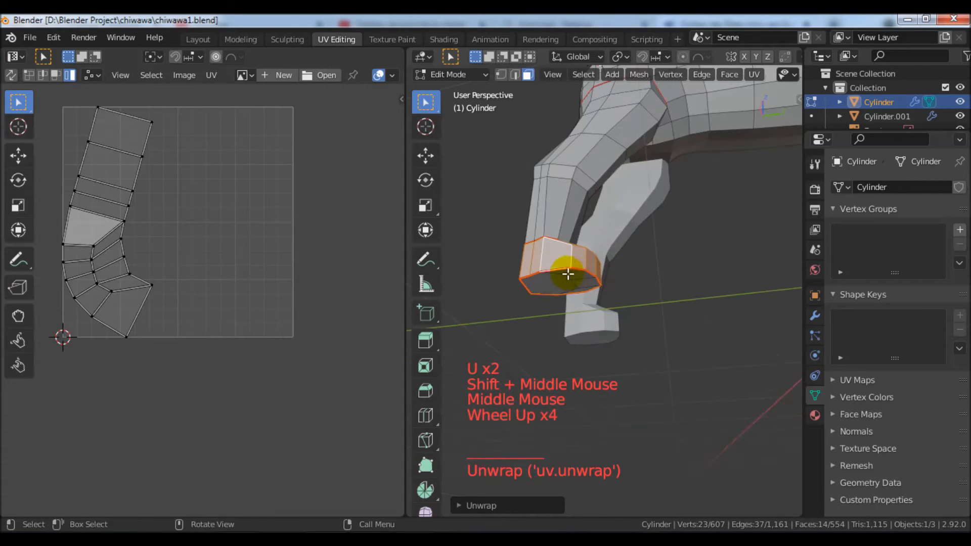
left_click(568, 277)
key("l")
key("u")
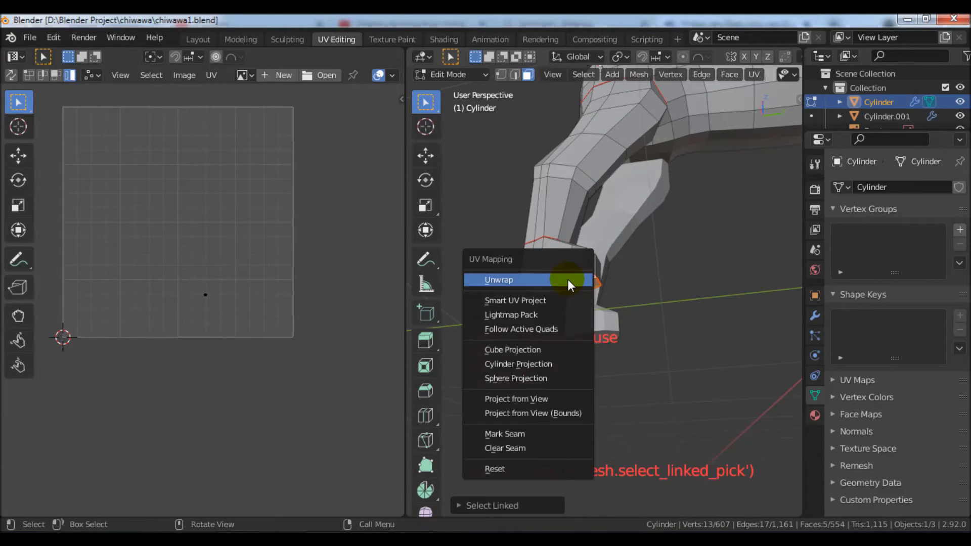
left_click(568, 278)
Step: Select all linked faces of the tail and unwrap them
scroll(578, 282, "down", 6)
middle_click_drag(662, 236, 720, 319, "shift")
scroll(616, 292, "up", 2)
left_click(540, 244)
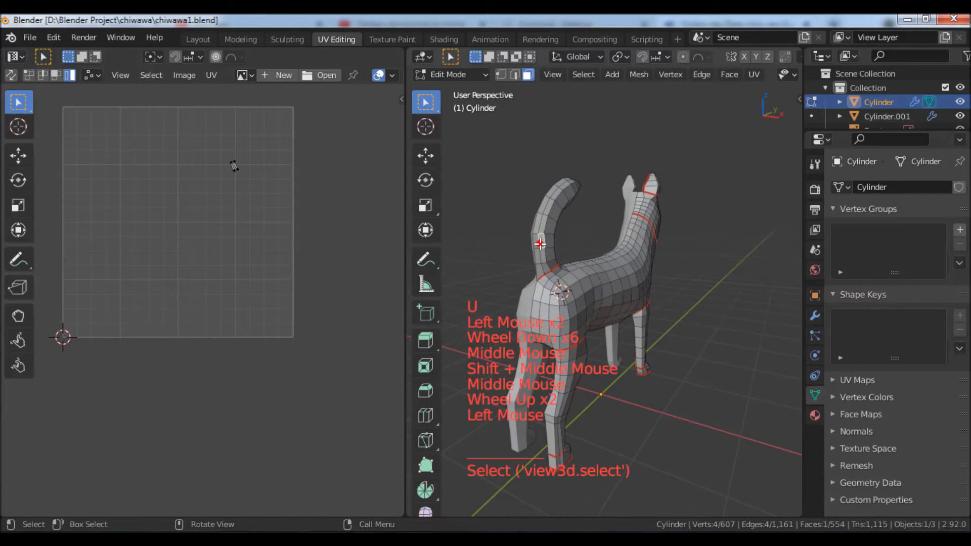
key("l")
key("u")
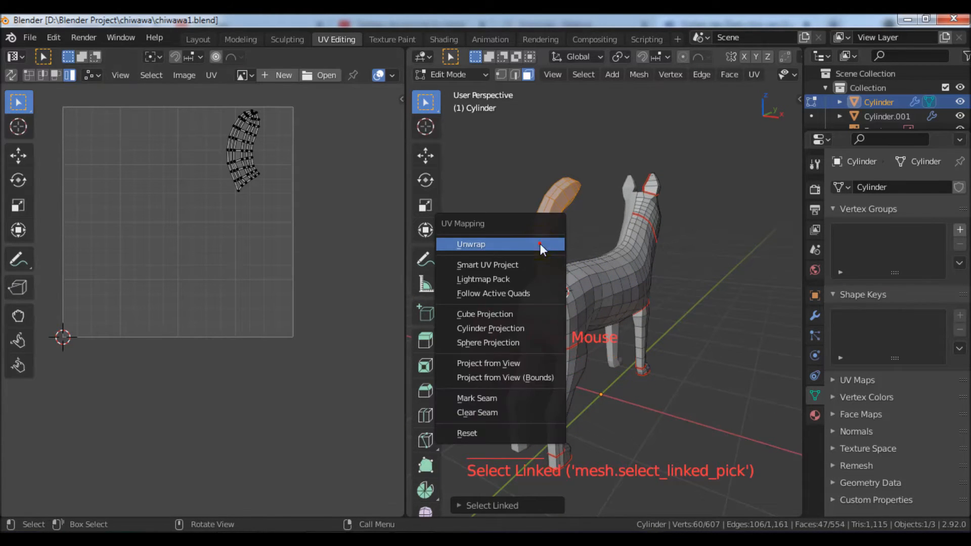
left_click(539, 244)
middle_click_drag(249, 264, 281, 287, "shift")
middle_click_drag(281, 287, 309, 309)
Step: In edge selection mode, select the edge loop around the ear's inner opening and mark it as a seam
middle_click_drag(658, 309, 559, 396)
scroll(639, 390, "up", 6)
middle_click_drag(650, 354, 655, 384, "shift")
middle_click_drag(655, 385, 500, 219)
scroll(750, 294, "up", 4)
scroll(606, 364, "up", 2)
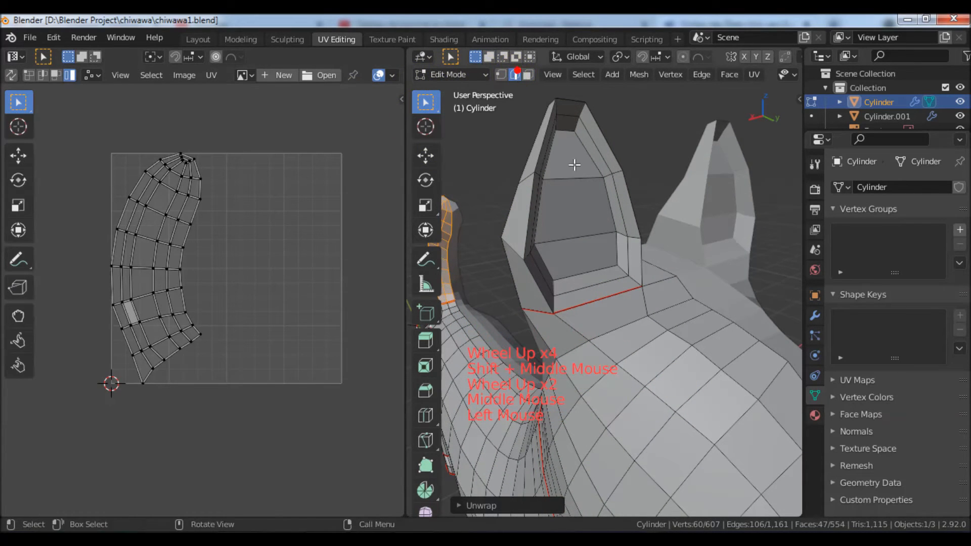
left_click(609, 209, "alt")
middle_click_drag(608, 207, 551, 223)
key("ctrl+e")
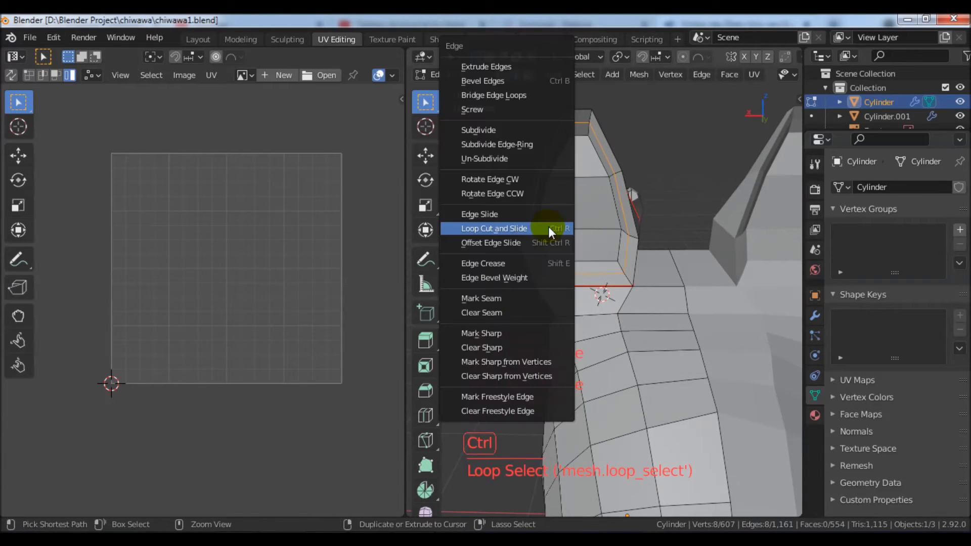
left_click(512, 297)
Step: In face selection mode, select the linked outer faces of the ear, unwrap them and check the resulting UV island
middle_click_drag(511, 295, 435, 173)
scroll(425, 282, "down", 2)
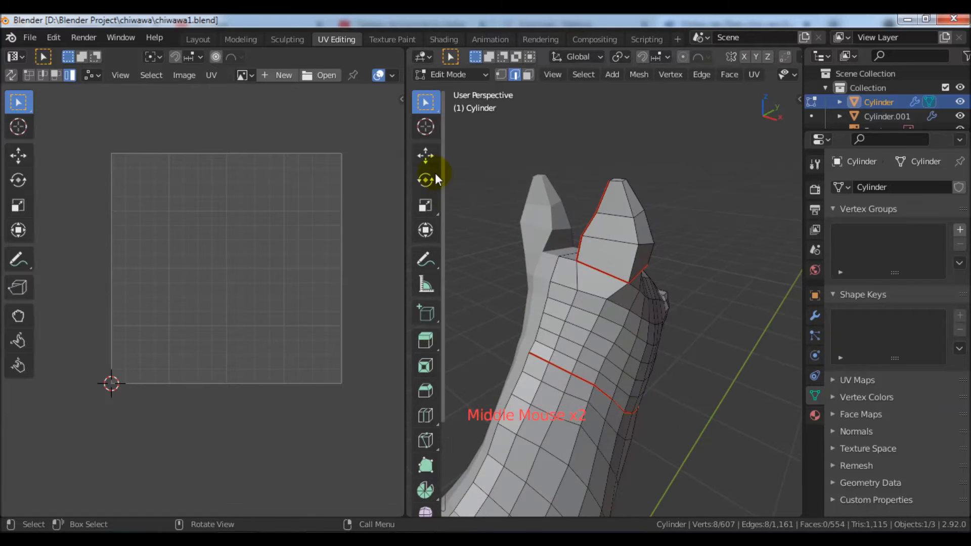
key("l")
key("u")
left_click(632, 220)
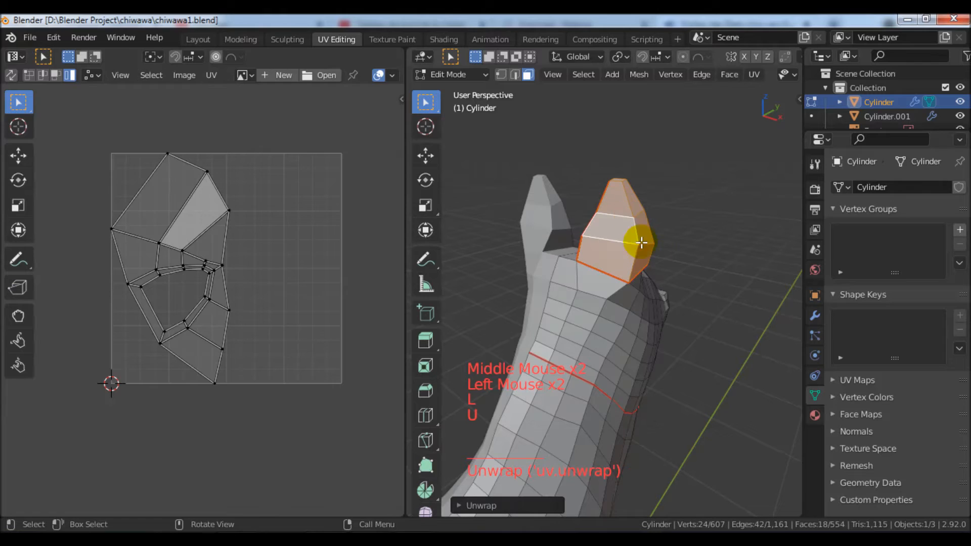
scroll(376, 283, "up", 2)
middle_click_drag(311, 283, 403, 299)
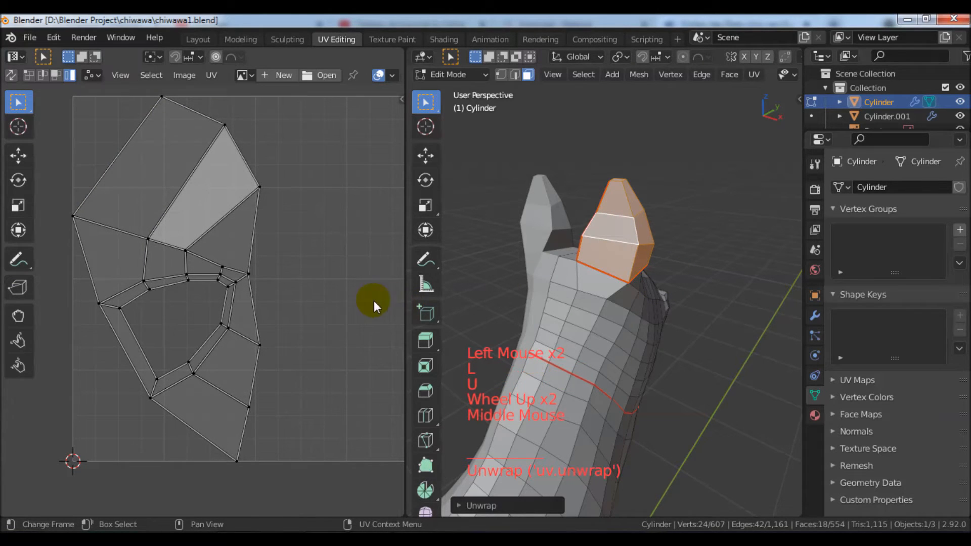
Step: In edge selection mode, select the three edges running down the back of the ear from tip to base and mark them as a seam
middle_click_drag(567, 297, 651, 289)
scroll(650, 290, "up", 3)
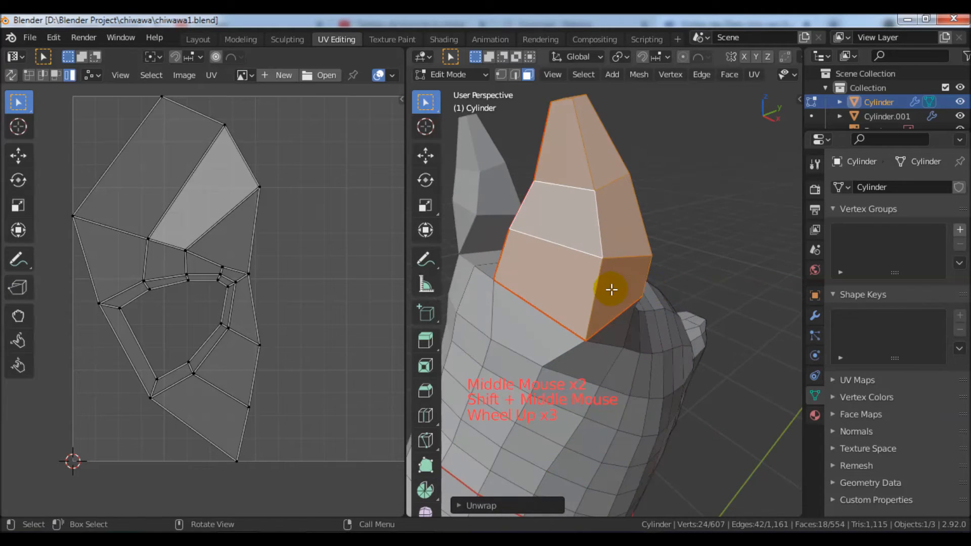
scroll(612, 289, "down", 2)
left_click(515, 75)
left_click(593, 181)
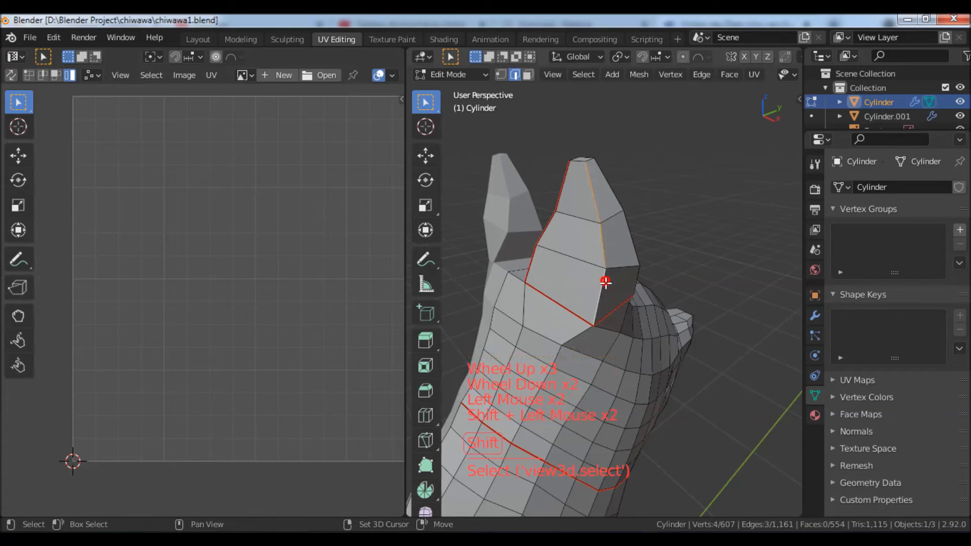
key("ctrl+e")
left_click(579, 277)
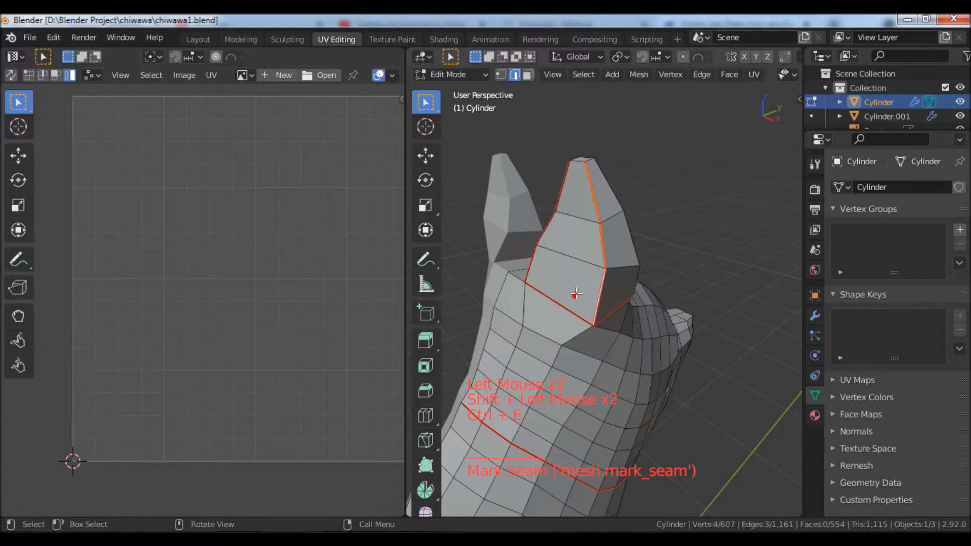
Step: In face selection mode, select the linked faces of the ear's back and unwrap them
left_click(584, 216)
key("l")
key("u")
left_click(584, 217)
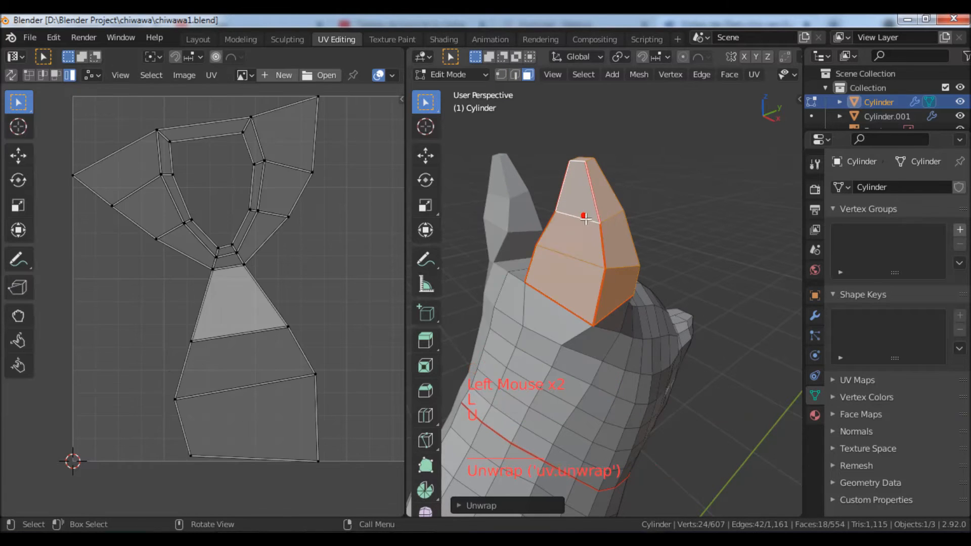
Step: Select the back edge of the ear's tip in edge selection mode and mark it as a seam
scroll(302, 277, "down", 3)
middle_click_drag(607, 277, 600, 353)
scroll(599, 353, "up", 1)
middle_click_drag(579, 303, 562, 218)
left_click(563, 209)
middle_click_drag(581, 261, 393, 59)
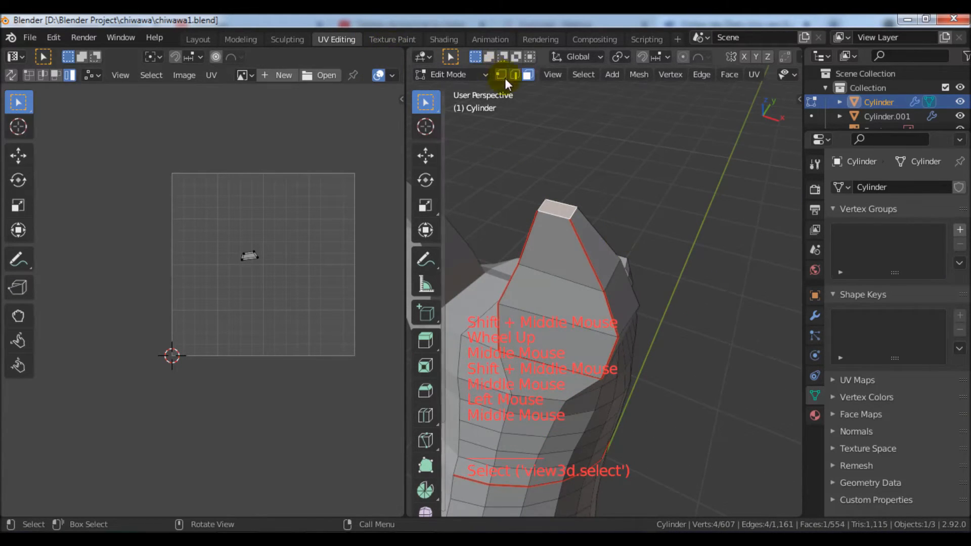
key("ctrl+e")
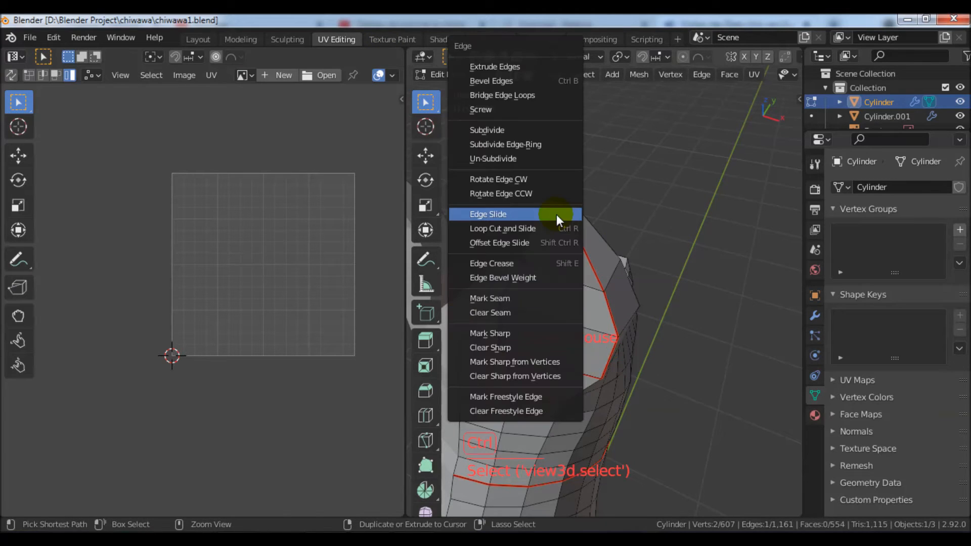
left_click(486, 298)
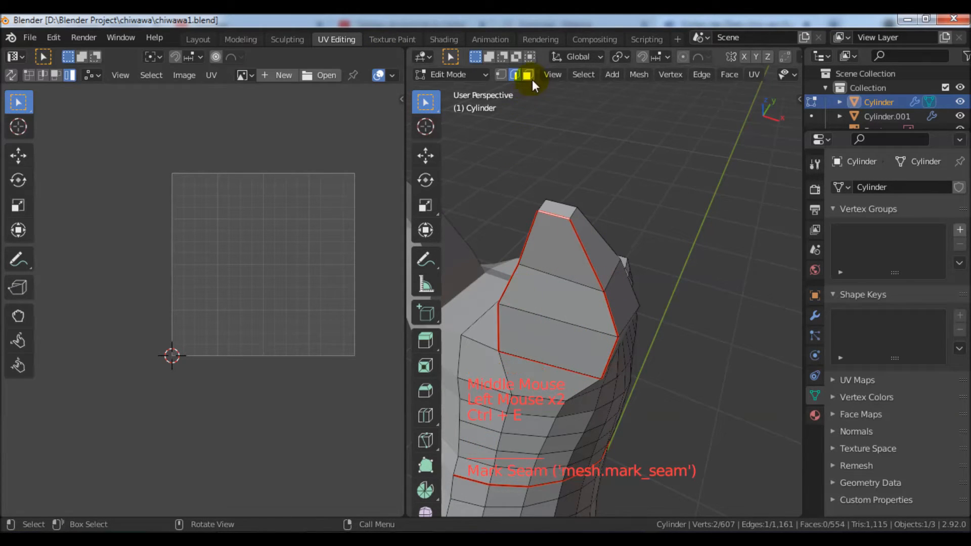
Step: In face selection mode, select the linked panel of three faces on the back of the ear and unwrap it
left_click(561, 262)
key("l")
key("u")
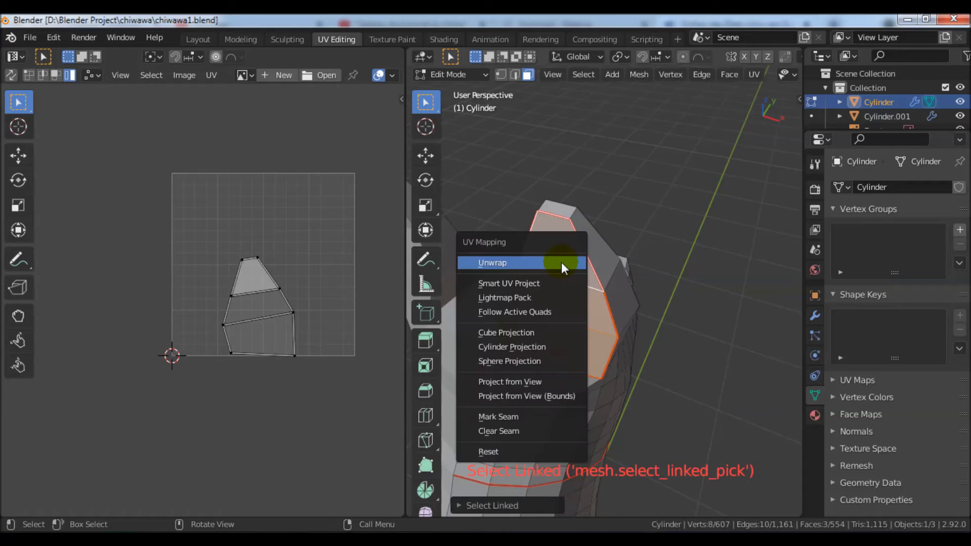
left_click(561, 262)
Step: Select the linked faces forming the rim around the ear opening and unwrap them
middle_click_drag(535, 275, 685, 325)
left_click(657, 302)
key("l")
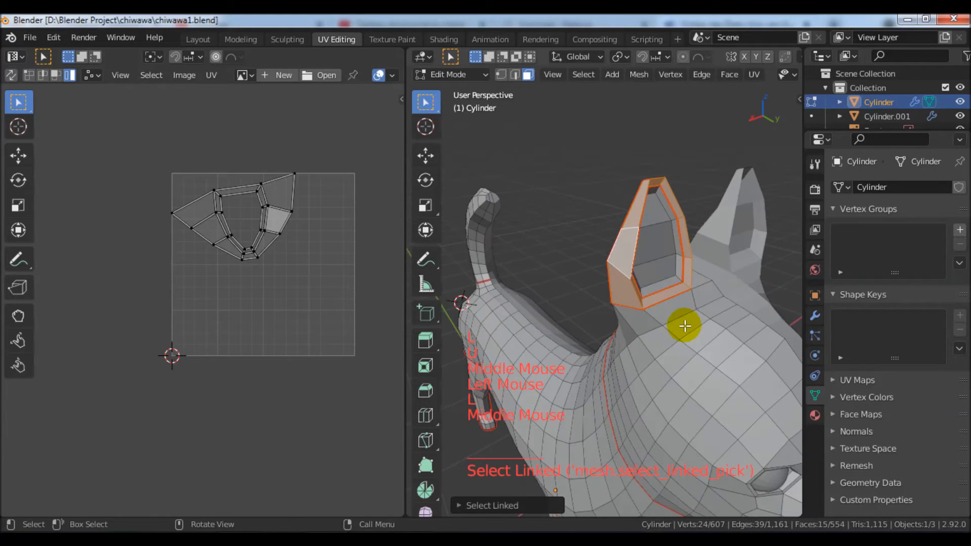
key("u")
left_click(679, 319)
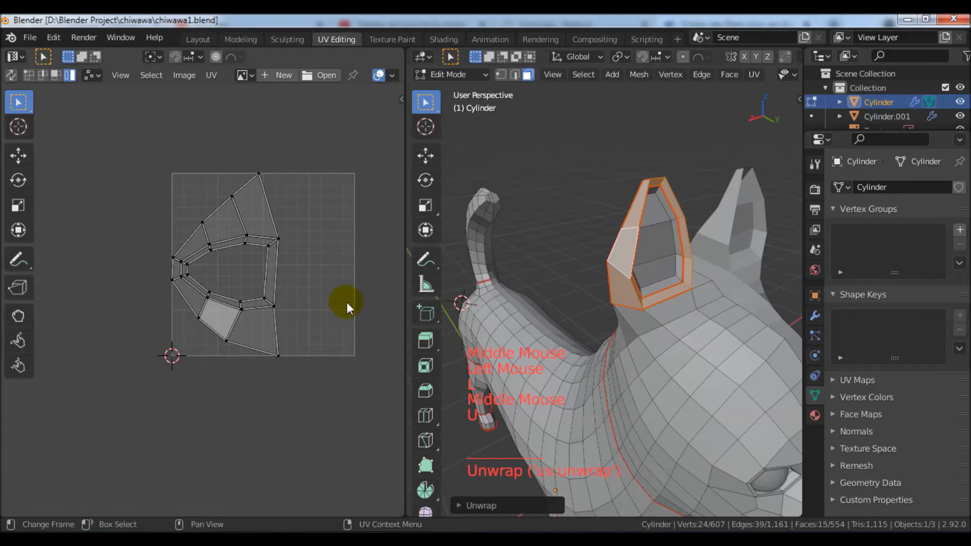
scroll(587, 307, "up", 2)
scroll(586, 306, "up", 1)
Step: In edge selection mode, select the short edge across the ear rim's lower inner corner and mark it as a seam
mouse_move(586, 307)
middle_mouse_down()
mouse_move(557, 310)
mouse_move(596, 310)
middle_mouse_up()
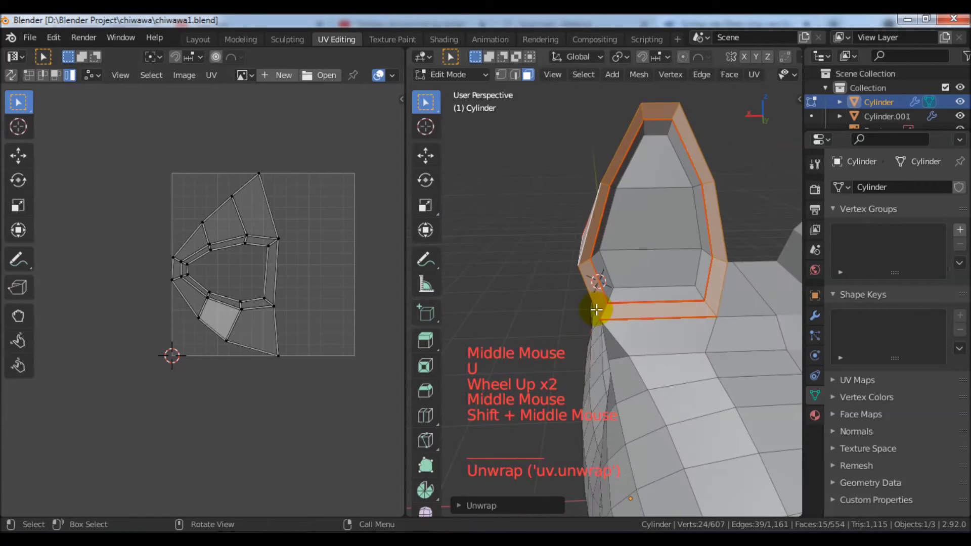
left_click(514, 75)
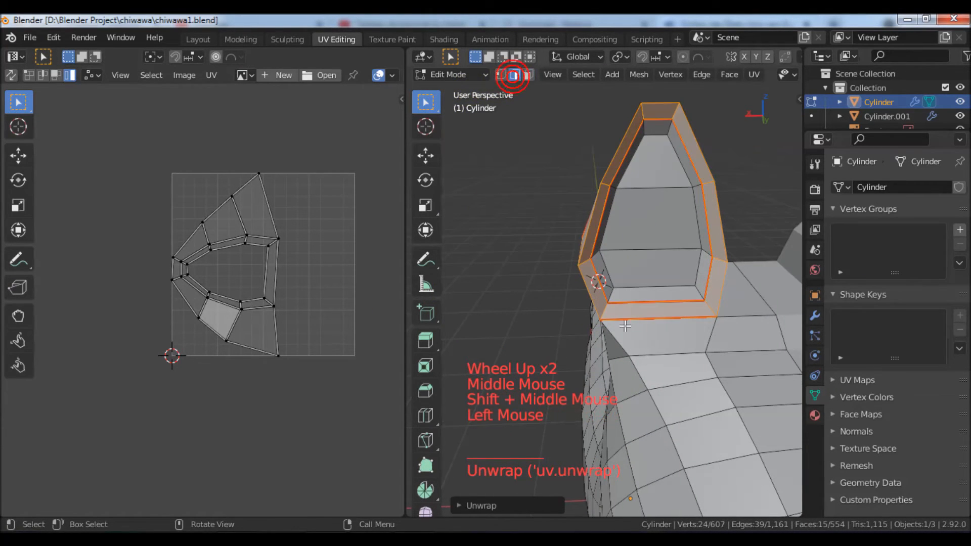
left_click(736, 317)
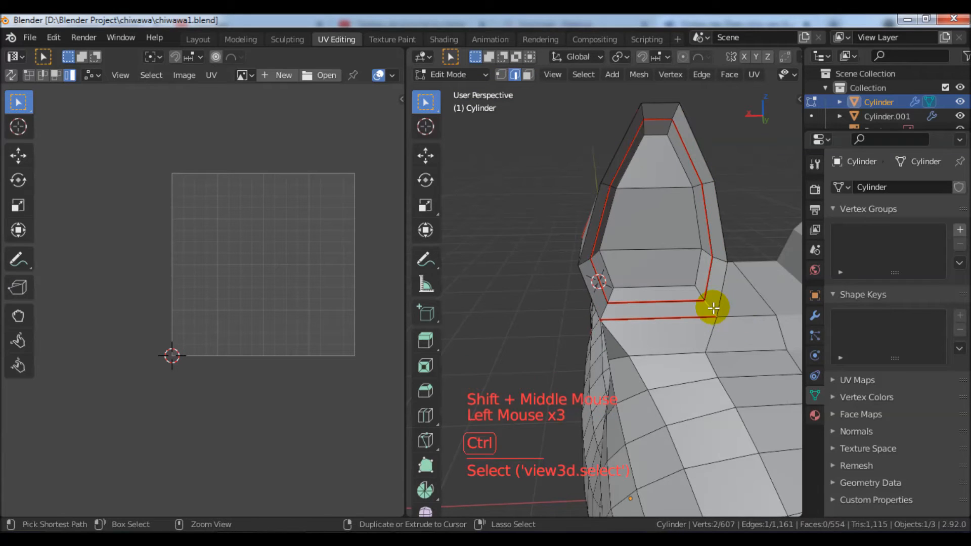
key("ctrl+e")
left_click(706, 304)
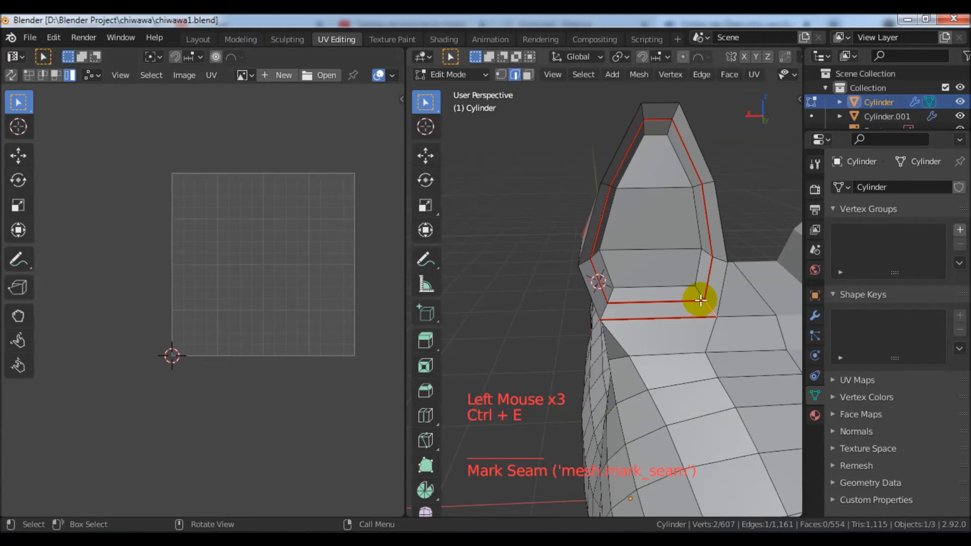
Step: In face selection mode, reselect the linked ear rim faces, unwrap them again and check the opened-up island
middle_click_drag(651, 346, 641, 300)
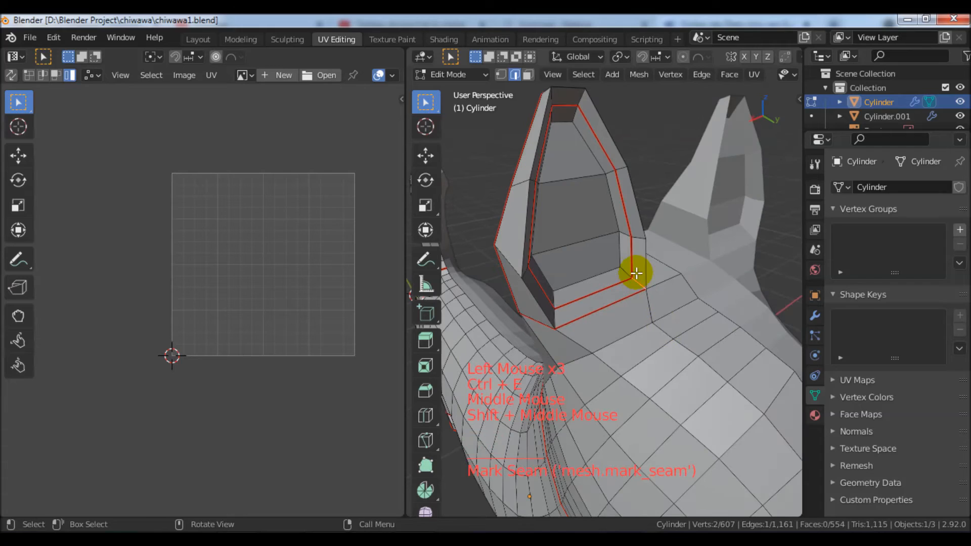
left_click(530, 75)
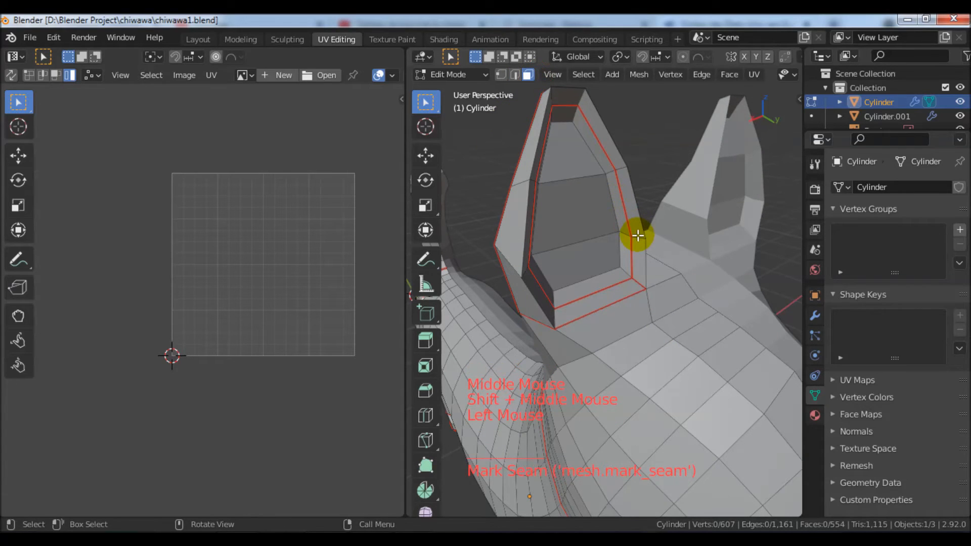
key("l")
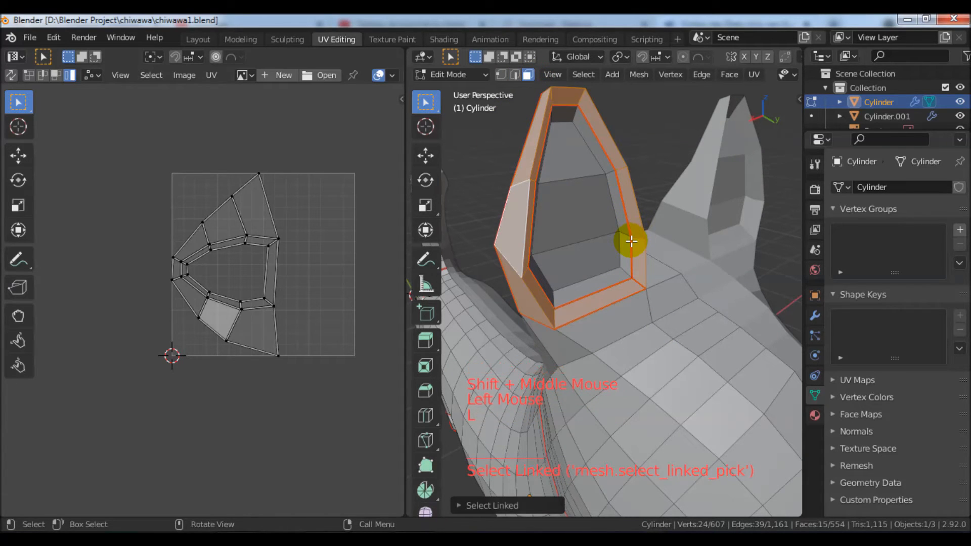
key("u")
left_click(631, 241)
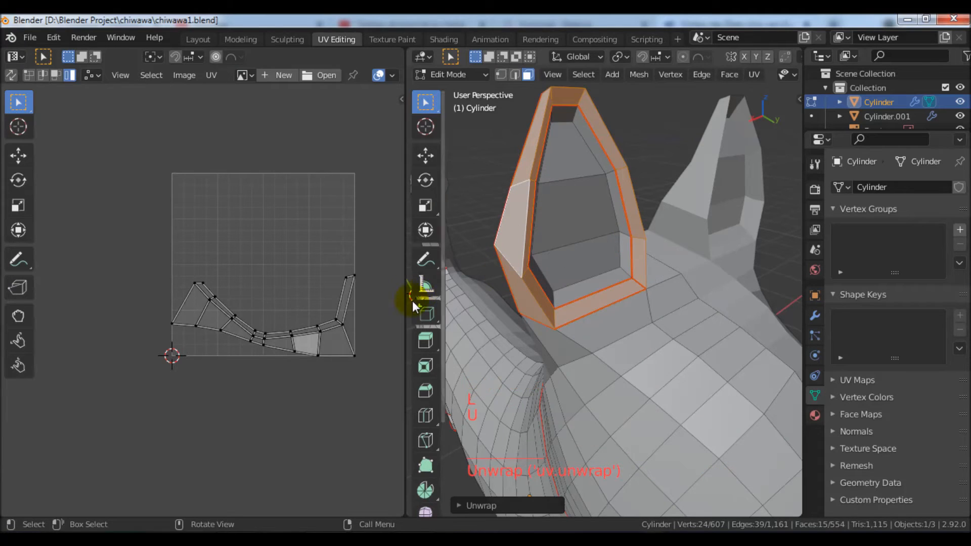
scroll(375, 304, "up", 1)
scroll(375, 304, "down", 2)
Step: Select all linked faces of the head, unwrap them and check the resulting UV island
middle_click_drag(570, 316, 644, 357)
scroll(597, 320, "down", 3)
scroll(620, 296, "down", 3)
scroll(620, 296, "down", 2)
scroll(644, 314, "up", 3)
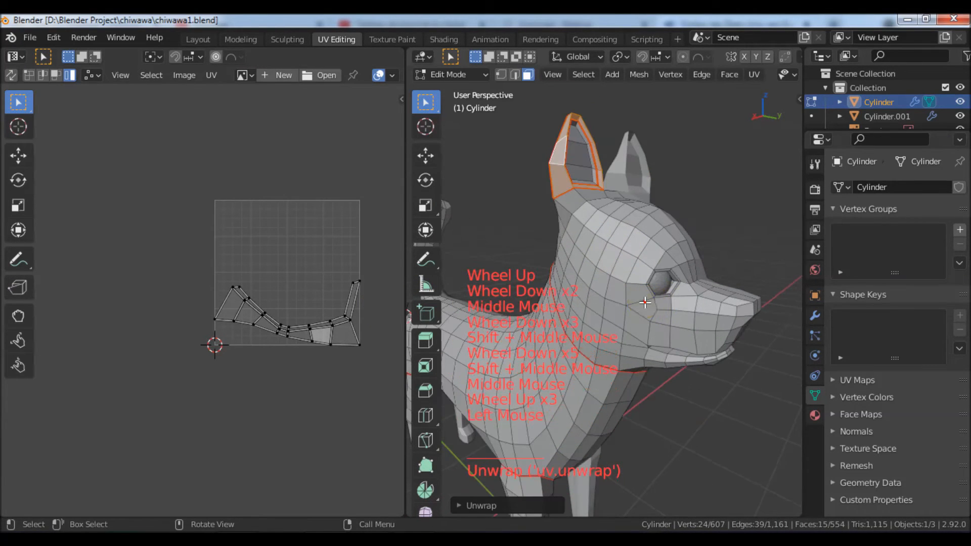
left_click(644, 303)
key("l")
key("u")
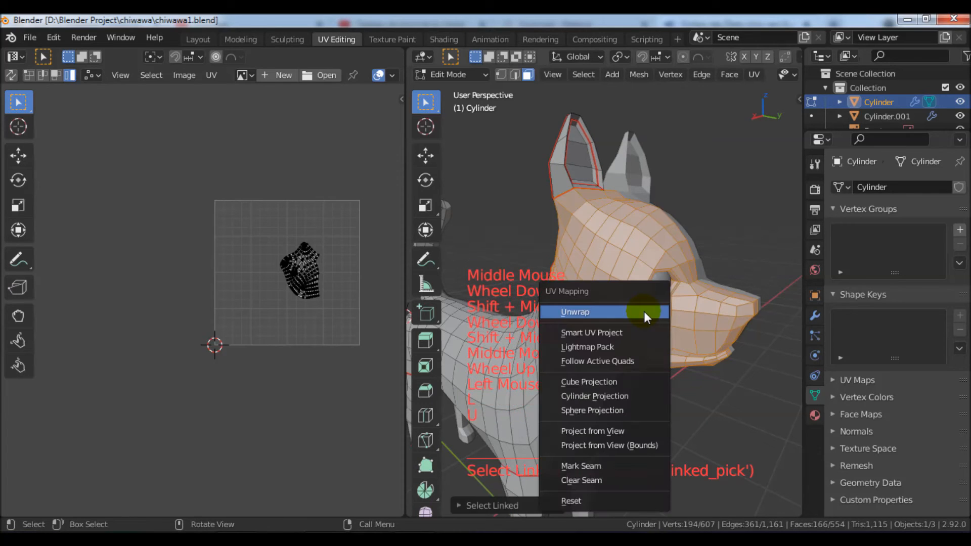
left_click(644, 311)
scroll(357, 322, "up", 3)
middle_click_drag(644, 397, 668, 364, "shift")
scroll(597, 369, "up", 2)
scroll(597, 358, "up", 1)
Step: In edge selection mode, select the edges along the upper lip of the mouth opening
scroll(596, 357, "down", 3)
middle_click_drag(597, 357, 499, 386)
scroll(626, 384, "up", 3)
middle_click_drag(599, 337, 612, 303)
scroll(611, 303, "up", 3)
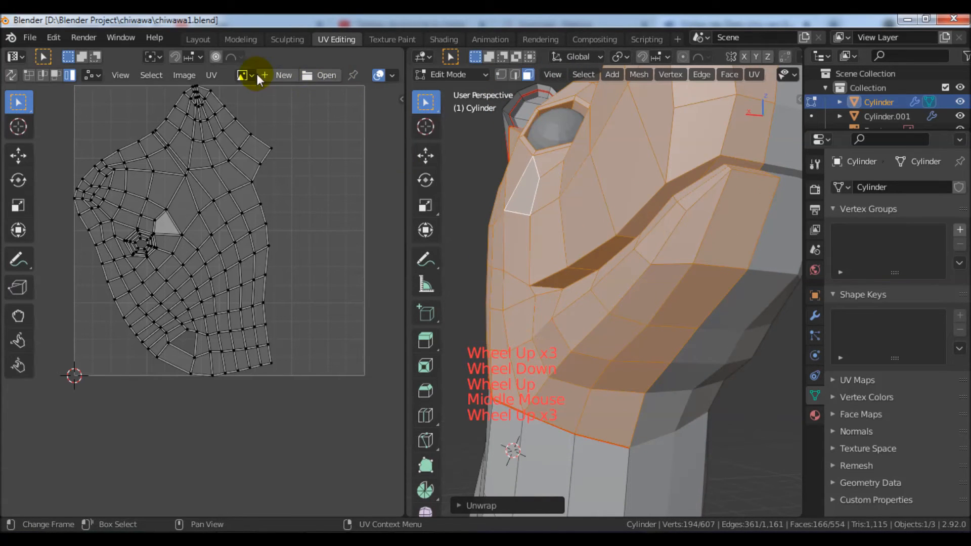
left_click(516, 75)
left_click(632, 215, "alt")
middle_click_drag(632, 224, 653, 253)
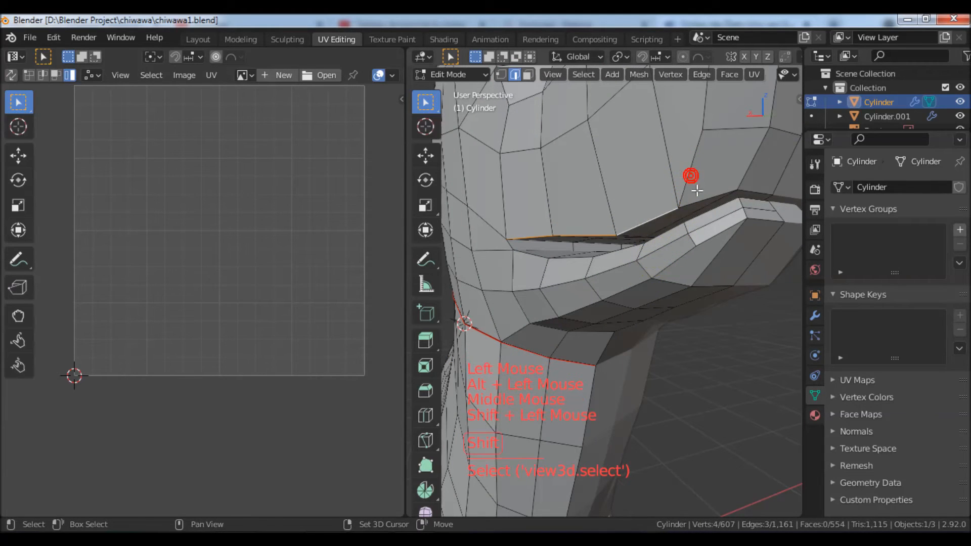
middle_click_drag(752, 192, 764, 234)
Step: Add the lower lip's edge loop and the remaining mouth edges to the selection and mark them all as a seam
scroll(536, 250, "up", 2)
middle_click_drag(536, 250, 590, 260, "shift")
left_click(560, 246, "alt+shift")
scroll(635, 283, "down", 1)
scroll(635, 282, "down", 2)
mouse_move(646, 299)
middle_mouse_down("shift")
mouse_move(681, 269)
mouse_move(700, 269)
mouse_move(667, 313)
mouse_move(629, 303)
middle_mouse_up("shift")
scroll(700, 268, "up", 3)
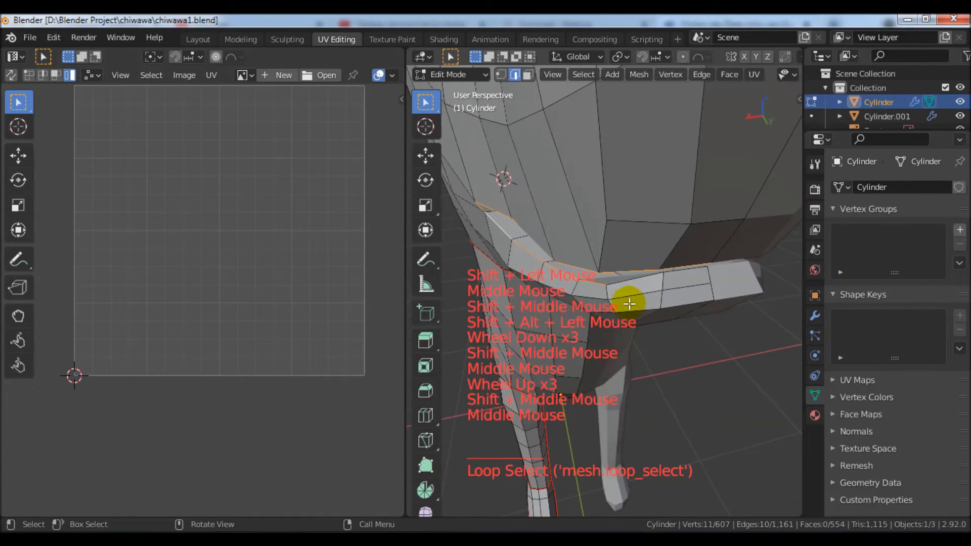
left_click(637, 281, "shift")
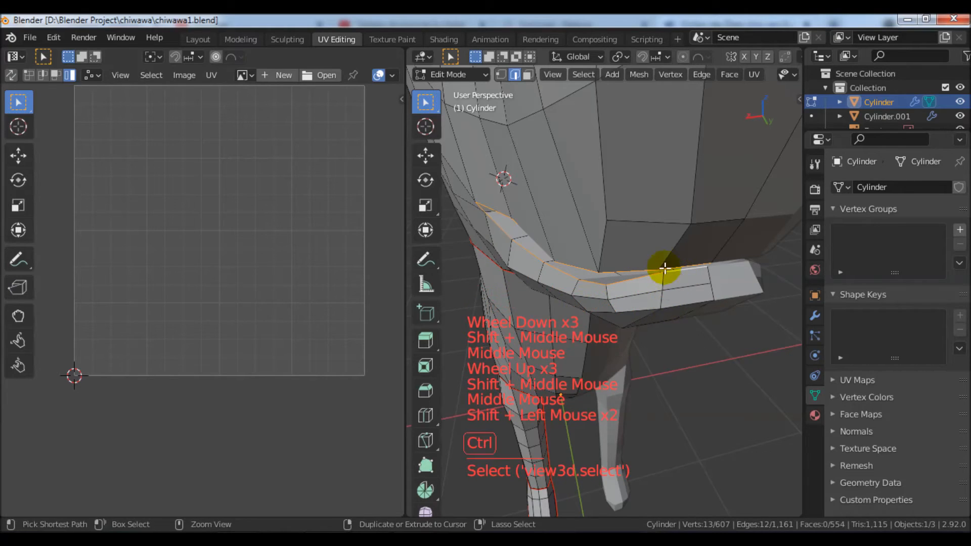
key("ctrl+e")
left_click(647, 299)
scroll(653, 311, "down", 2)
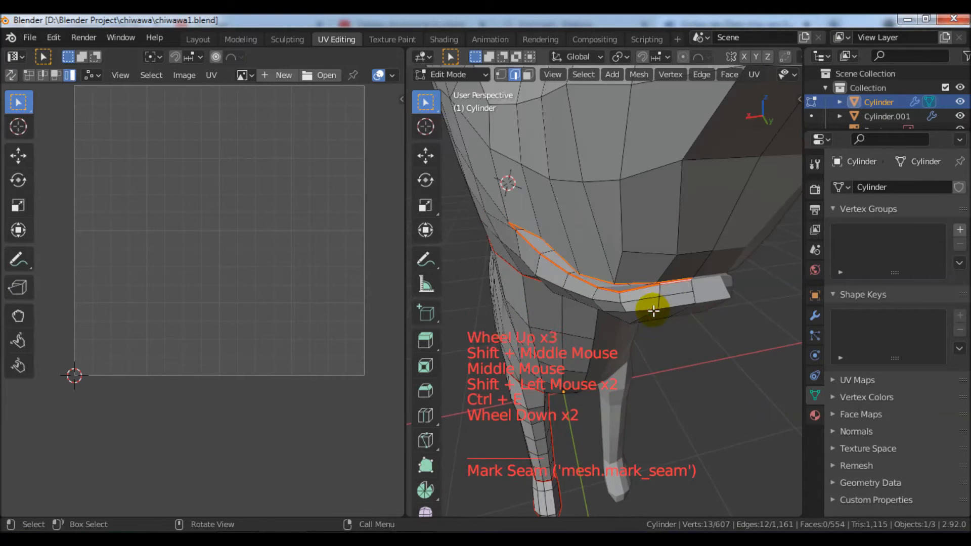
Step: In face selection mode, select the linked head faces, unwrap them again and inspect the head's UV island
scroll(654, 310, "down", 5)
middle_click_drag(646, 308, 565, 256)
left_click(528, 75)
key("l")
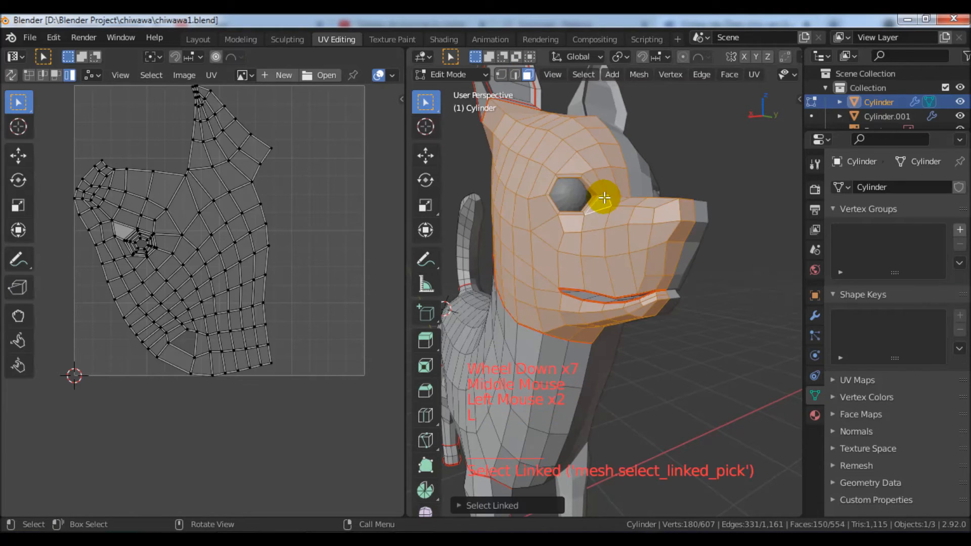
key("u")
left_click(604, 197)
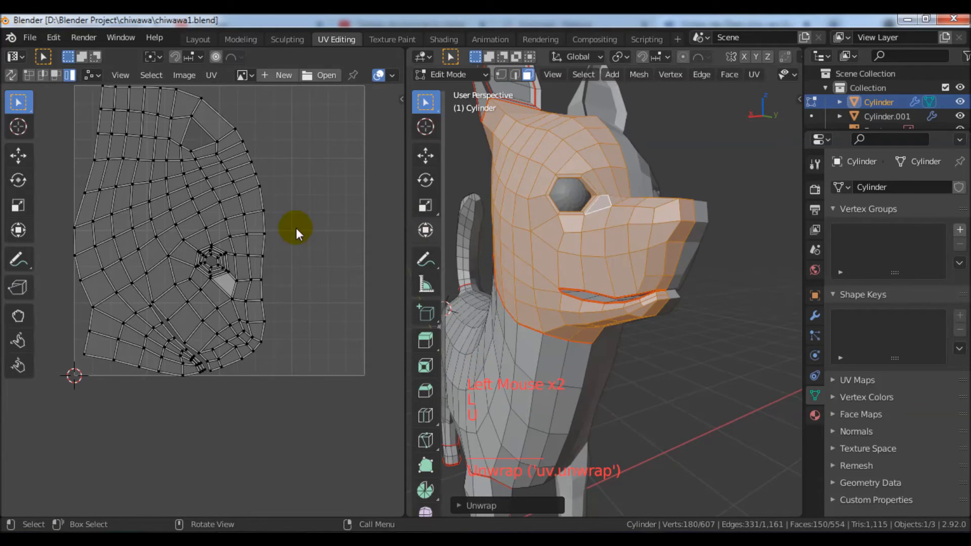
scroll(291, 226, "down", 2)
scroll(290, 225, "up", 1)
middle_click_drag(295, 234, 331, 298)
scroll(292, 242, "up", 2)
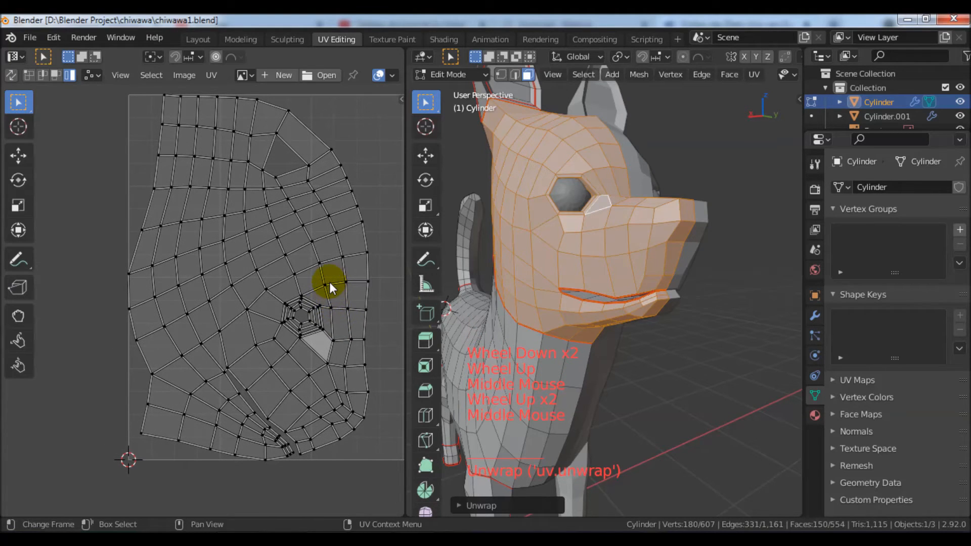
Step: Examine the seams on the whole dog, including in the Modeling workspace, and return to the UV Editing workspace
middle_click_drag(552, 263, 707, 342)
scroll(599, 278, "up", 1)
scroll(600, 279, "down", 7)
mouse_move(591, 293)
middle_mouse_down("shift")
mouse_move(593, 308)
mouse_move(487, 268)
mouse_move(581, 284)
middle_mouse_up("shift")
scroll(657, 313, "down", 3)
scroll(656, 313, "down", 1)
middle_click_drag(657, 313, 661, 271, "shift")
scroll(661, 271, "down", 1)
scroll(661, 271, "up", 2)
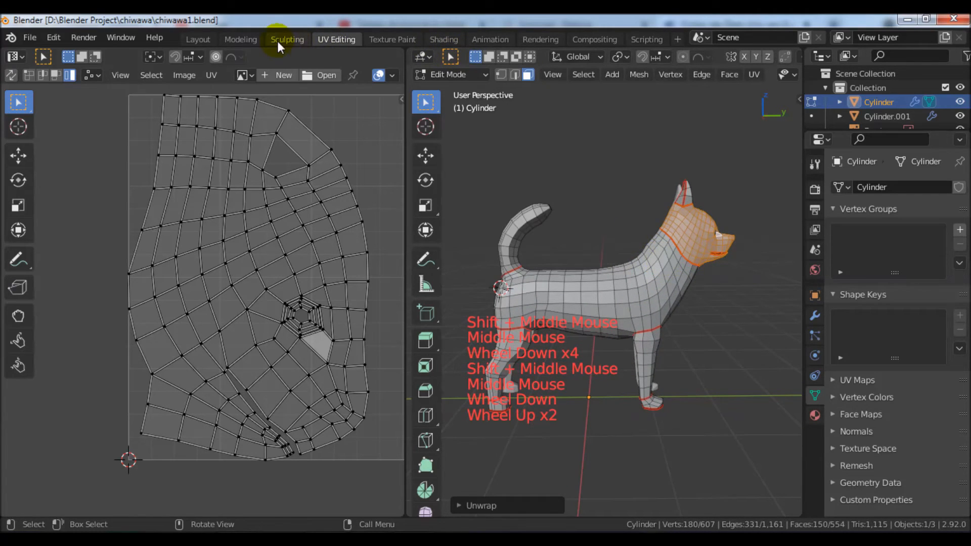
left_click(245, 39)
scroll(412, 157, "up", 3)
middle_click_drag(412, 156, 443, 83)
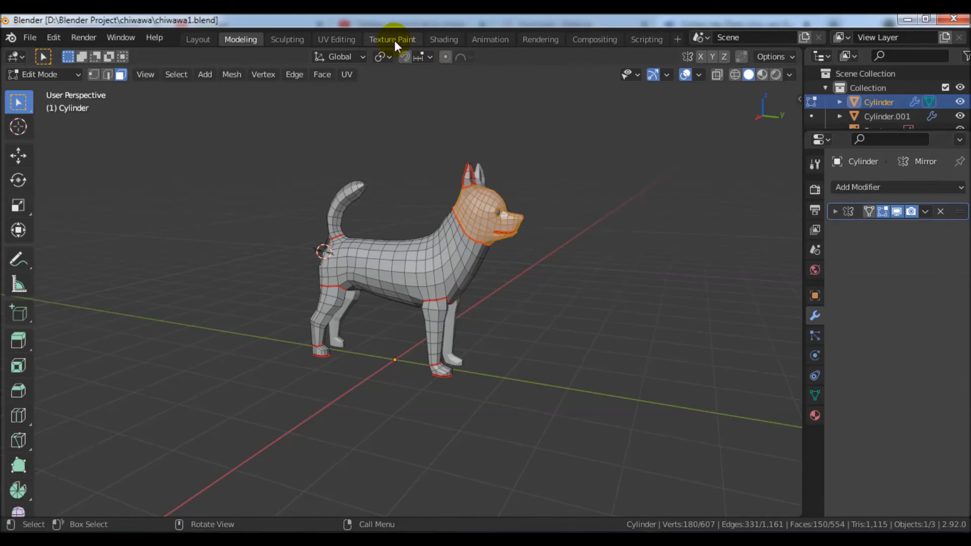
left_click(336, 39)
key("q")
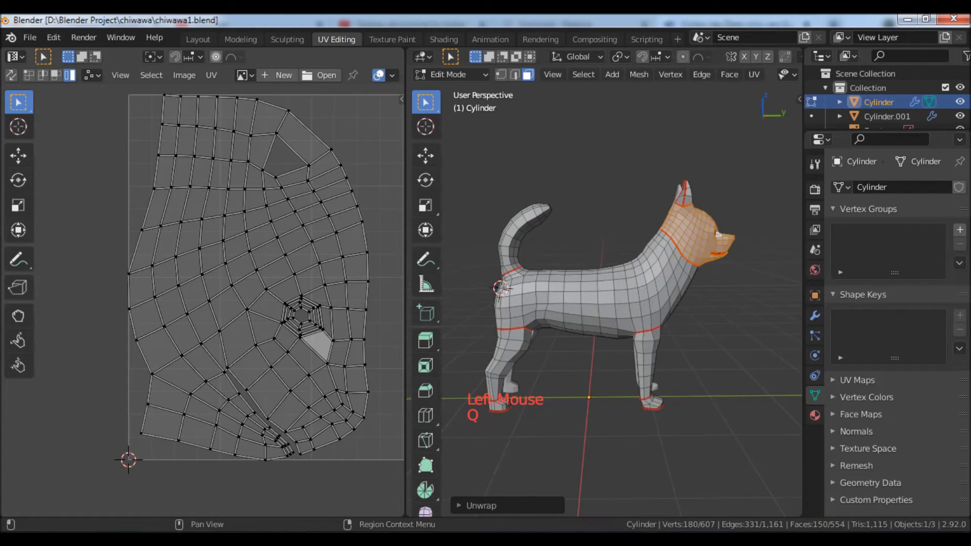
left_click(826, 539)
left_click(842, 506)
Step: Select all faces of the dog mesh, unwrap the whole model at once and check the island layout
key("a")
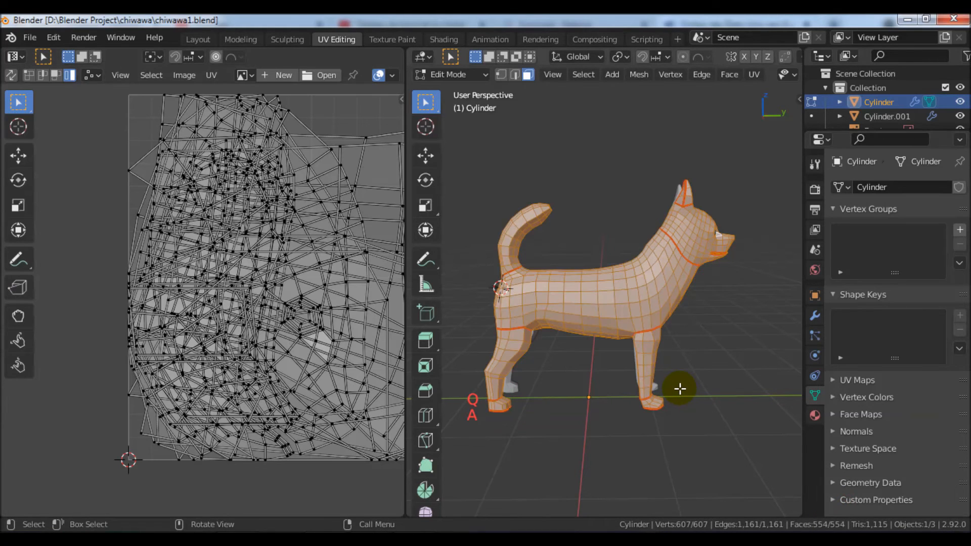
key("u")
left_click(636, 326)
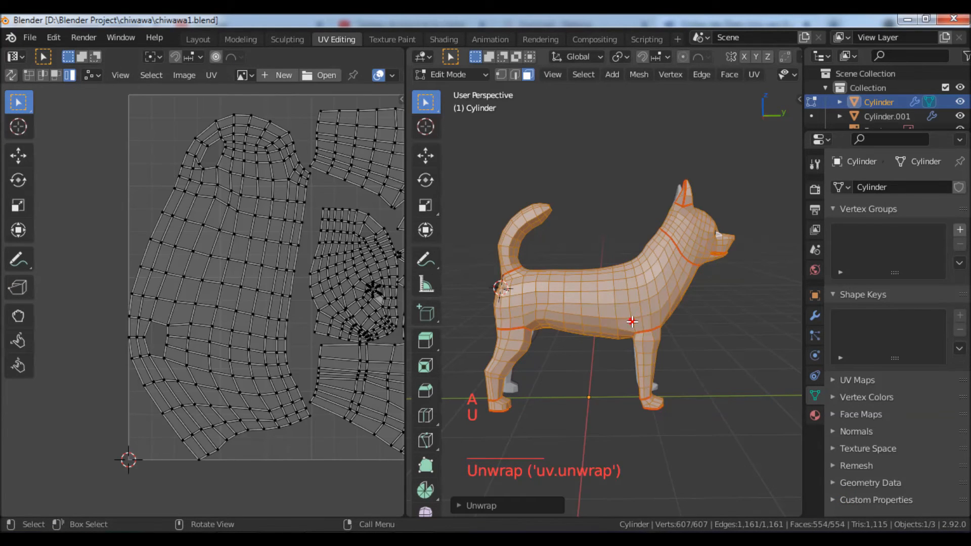
scroll(325, 327, "down", 3)
mouse_move(326, 326)
middle_mouse_down()
mouse_move(253, 311)
mouse_move(271, 407)
mouse_move(317, 338)
middle_mouse_up()
scroll(266, 314, "up", 3)
scroll(264, 394, "up", 2)
scroll(270, 393, "down", 1)
scroll(301, 347, "down", 2)
scroll(300, 347, "up", 1)
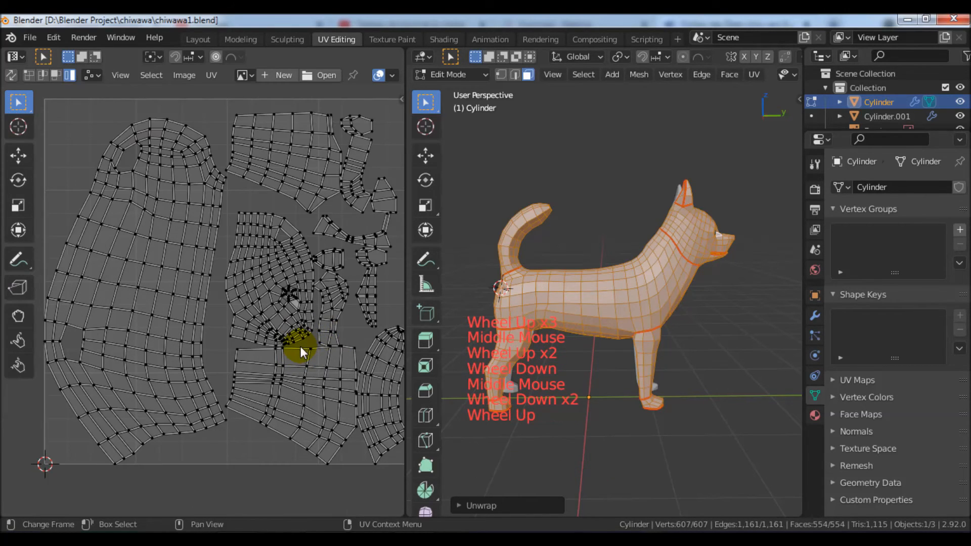
Step: Turn on UV sync selection, deselect everything and inspect the layout of the UV islands
left_click(18, 74)
scroll(290, 269, "down", 2)
middle_click_drag(290, 273, 166, 291)
key("alt+a")
scroll(299, 304, "up", 2)
scroll(325, 386, "up", 2)
middle_click_drag(258, 293, 266, 375, "shift")
scroll(253, 323, "down", 1)
middle_click_drag(245, 275, 334, 360, "shift")
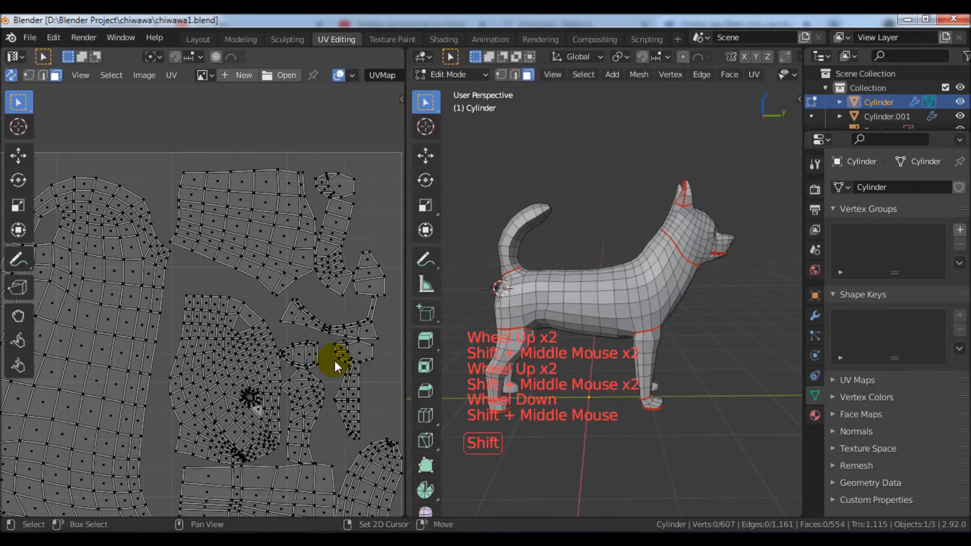
Step: Select the front leg's linked UV island, move it slightly up and away from its neighbours, and deselect it
key("l")
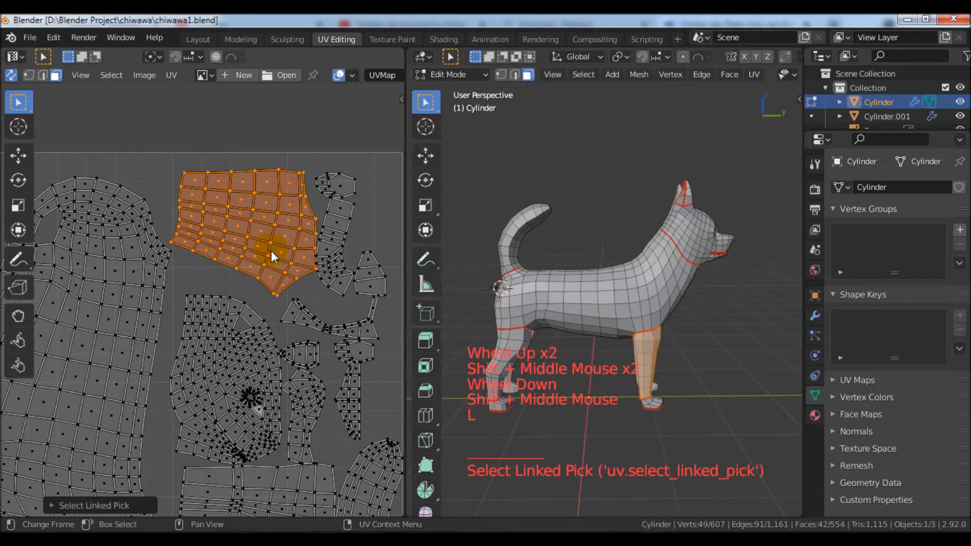
key("g")
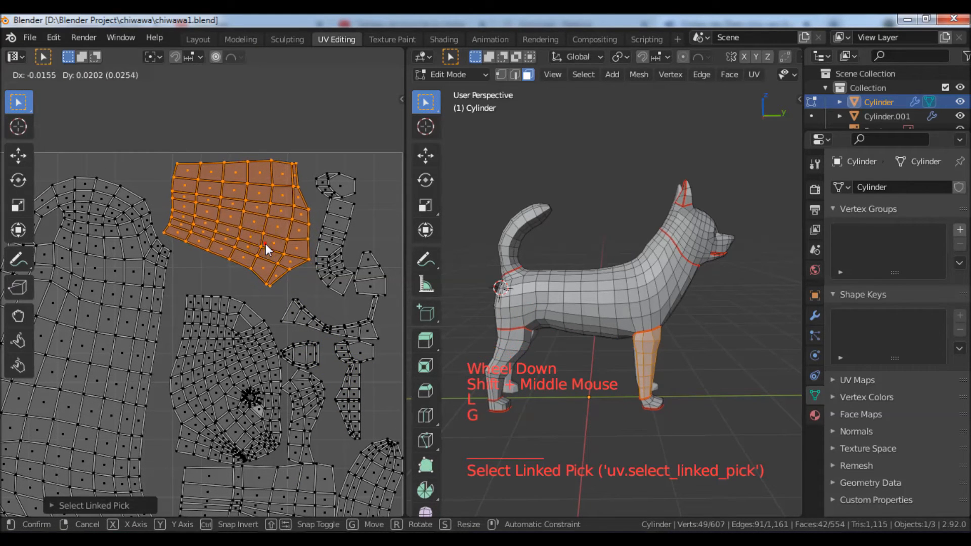
left_click(265, 244)
key("alt+a")
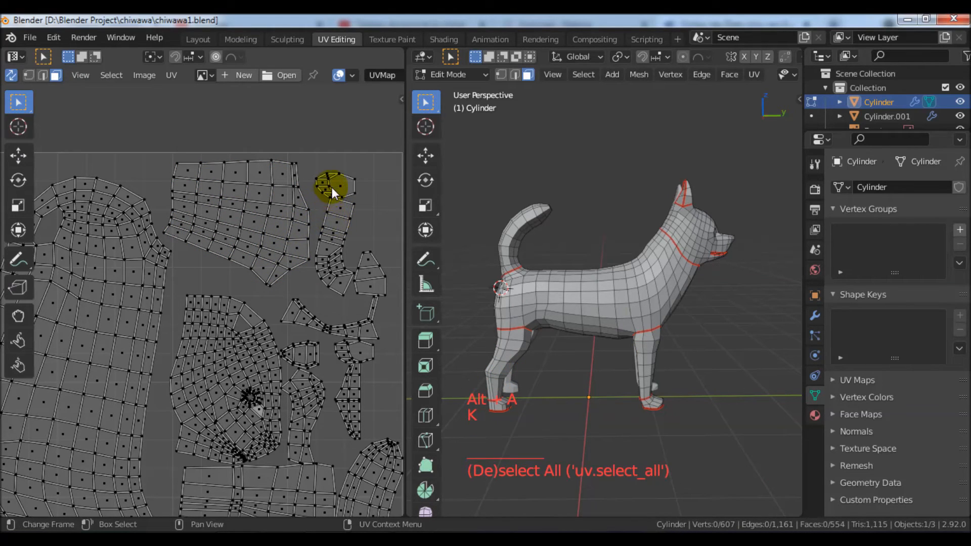
Step: Move the small rounded island beside the front leg island closer to the upper edge of the UV square
key("l")
key("g")
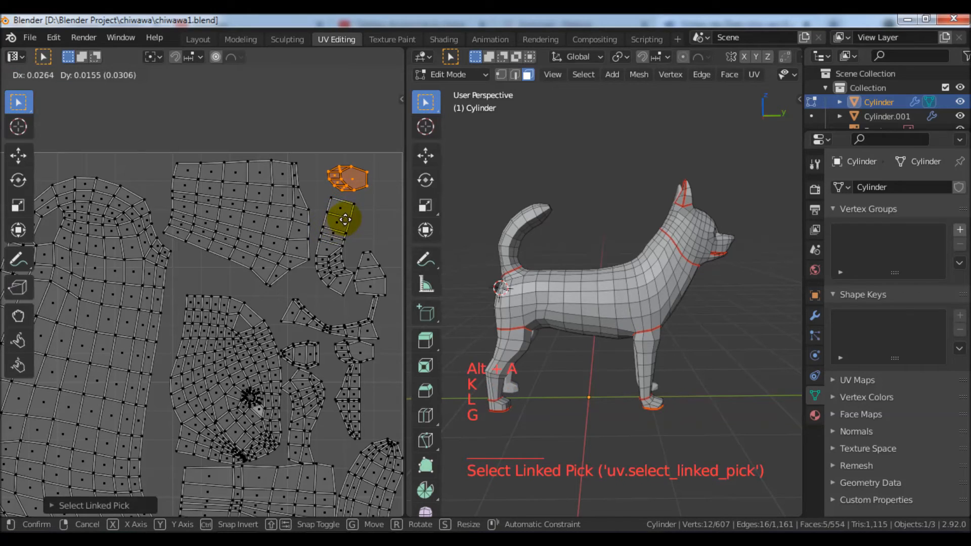
left_click(337, 214)
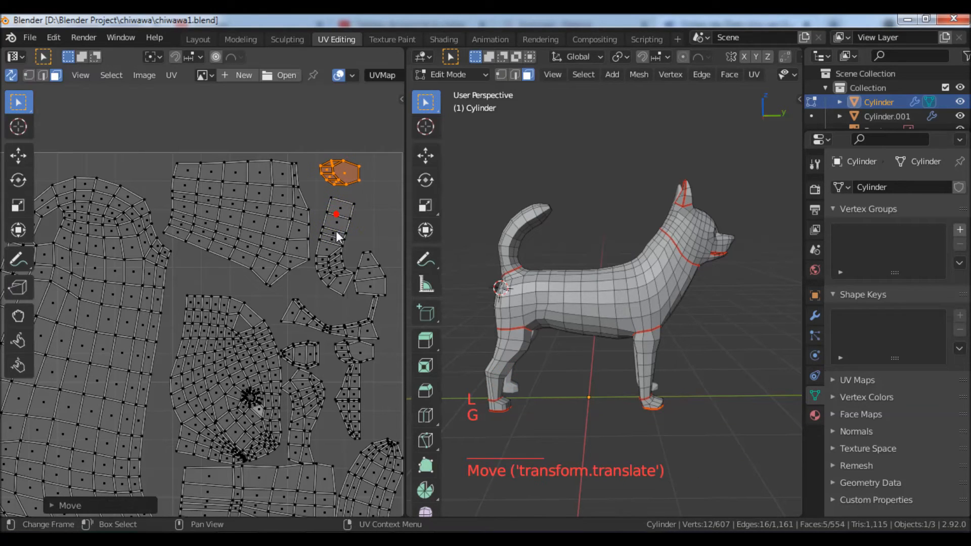
key("alt+a")
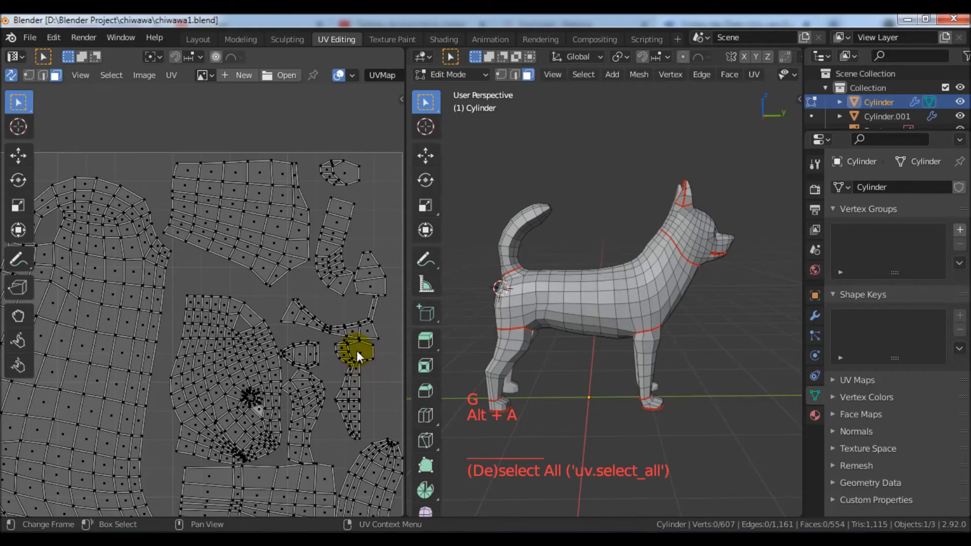
Step: Move the small five-face island below the curved strip into the upper-right corner of the UV square and deselect it
key("l")
key("g")
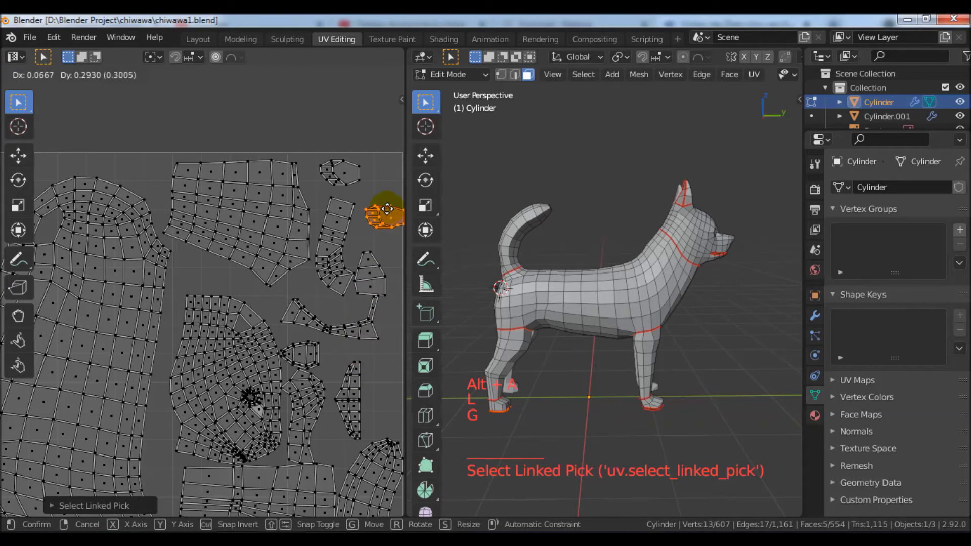
left_click(384, 194)
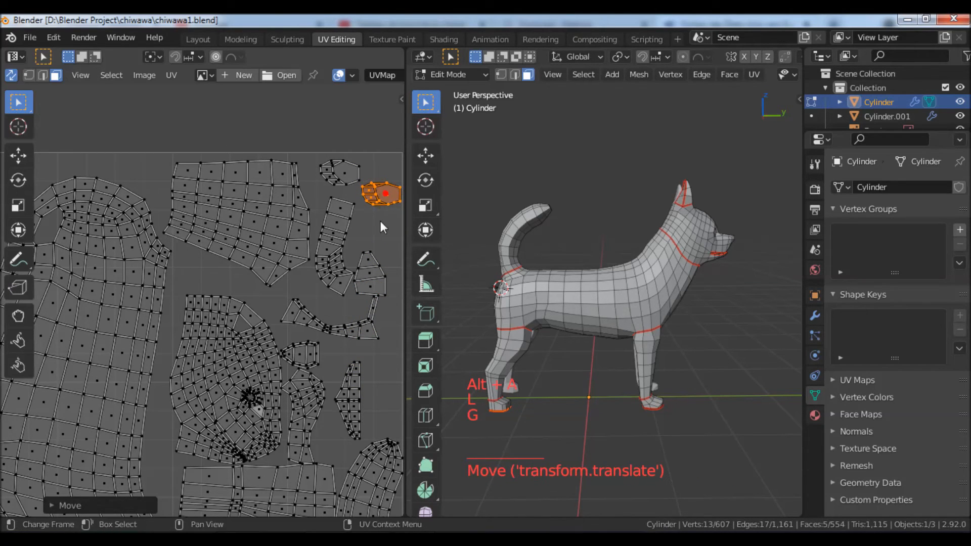
scroll(363, 333, "down", 3)
mouse_move(364, 333)
middle_mouse_down("shift")
mouse_move(349, 341)
mouse_move(347, 327)
middle_mouse_up("shift")
key("alt+a")
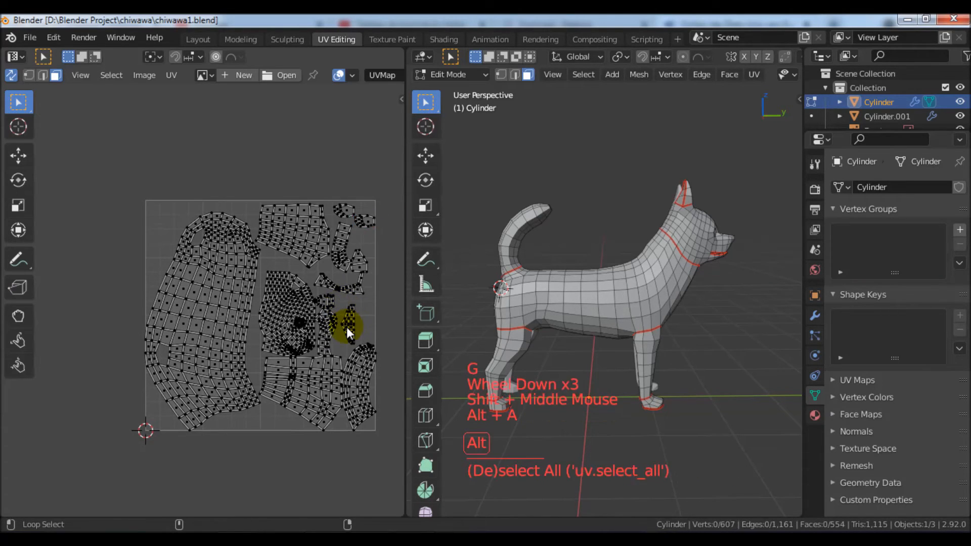
Step: Examine the spacing of the small islands and check which part of the dog one of them belongs to
scroll(325, 266, "up", 3)
middle_click_drag(325, 266, 216, 262, "shift")
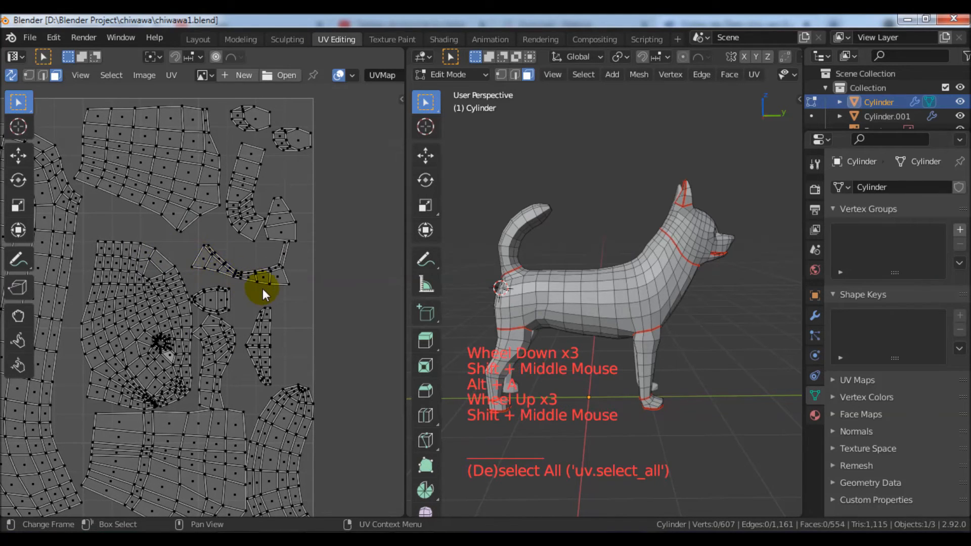
middle_click_drag(274, 282, 301, 295, "shift")
key("l")
middle_click_drag(604, 397, 600, 350)
middle_click_drag(391, 365, 298, 311)
key("alt+a")
middle_click_drag(288, 381, 288, 331, "shift")
scroll(282, 377, "down", 1)
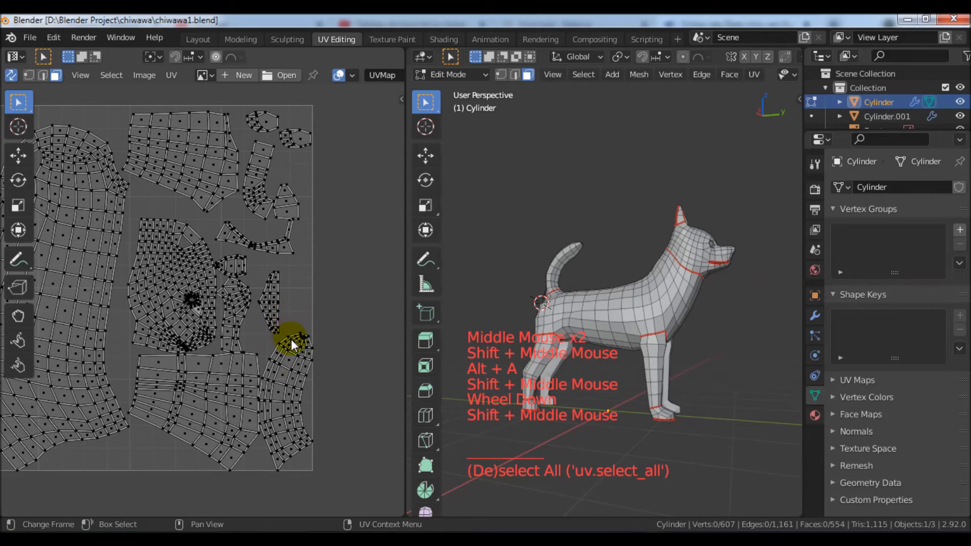
middle_click_drag(262, 371, 313, 368, "shift")
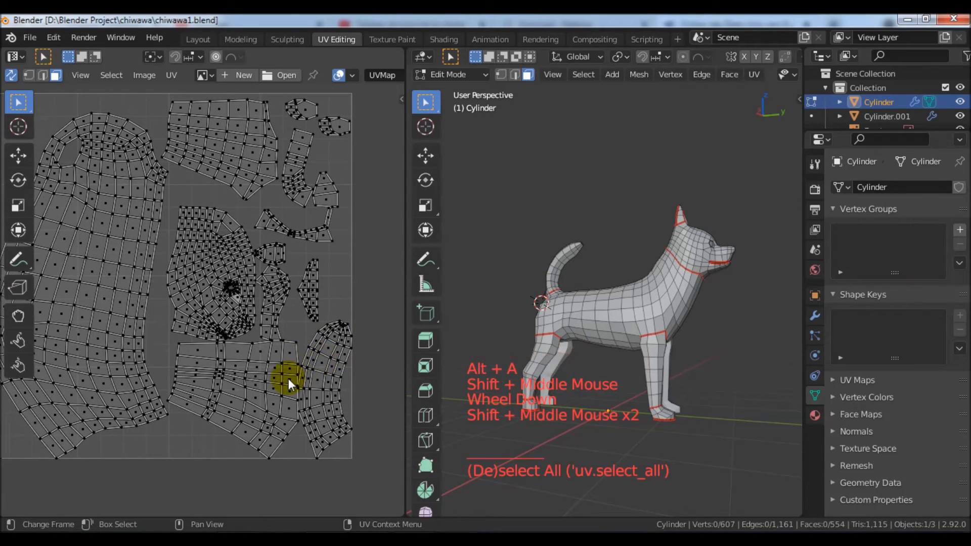
Step: Move the mouth's UV island over to the right edge of the UV square and deselect it
scroll(292, 335, "up", 1)
middle_click_drag(292, 336, 253, 309, "shift")
key("l")
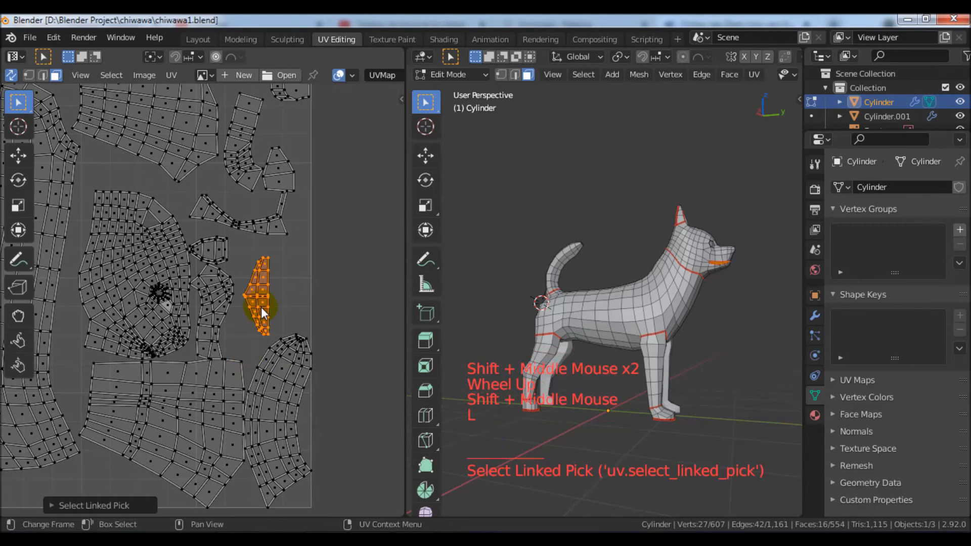
key("g")
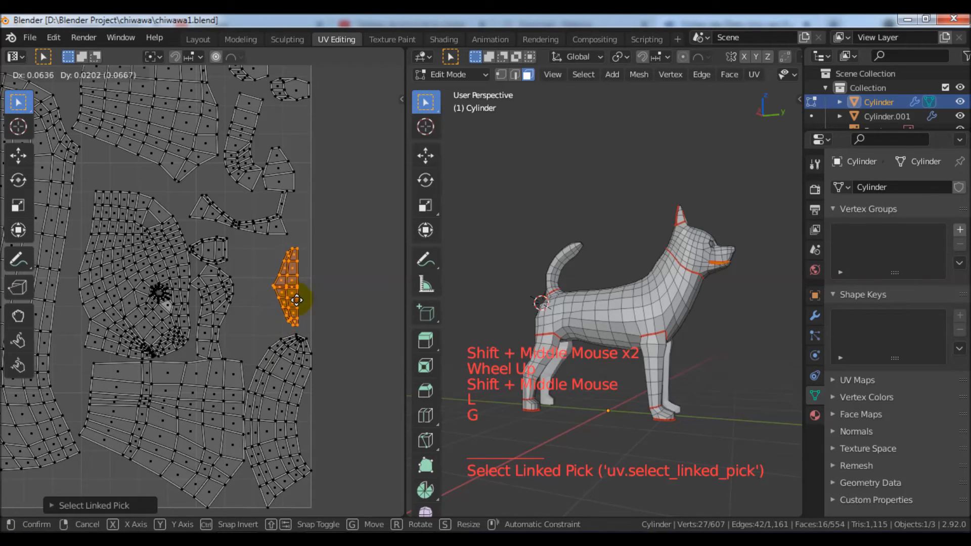
left_click(299, 296)
key("alt+a")
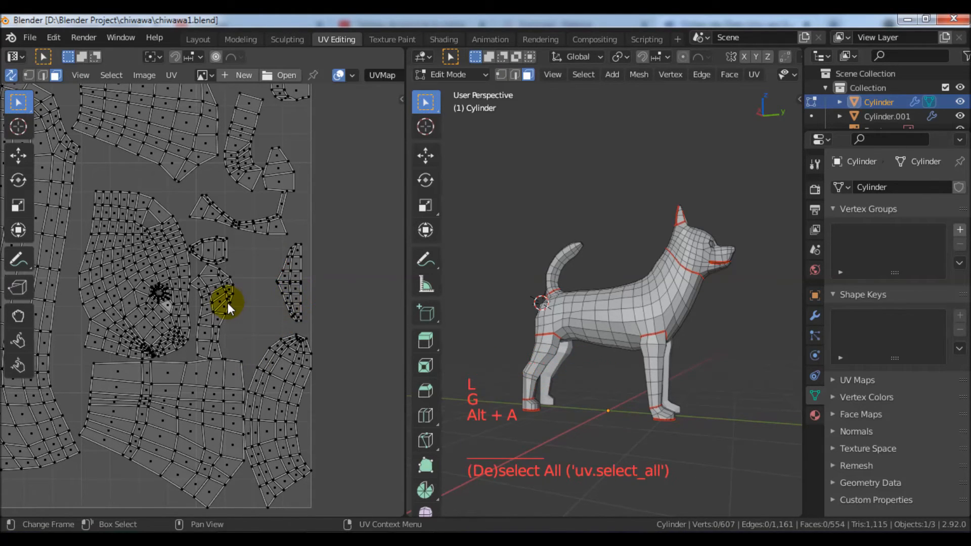
Step: Move the front paw's UV island away from the head island, placing it beside the mouth island
key("l")
key("g")
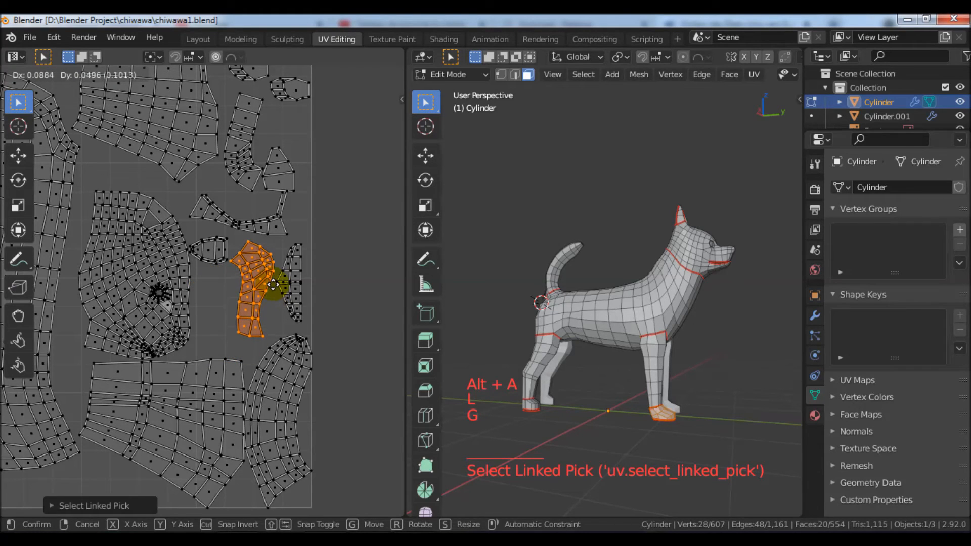
left_click(273, 284)
key("g")
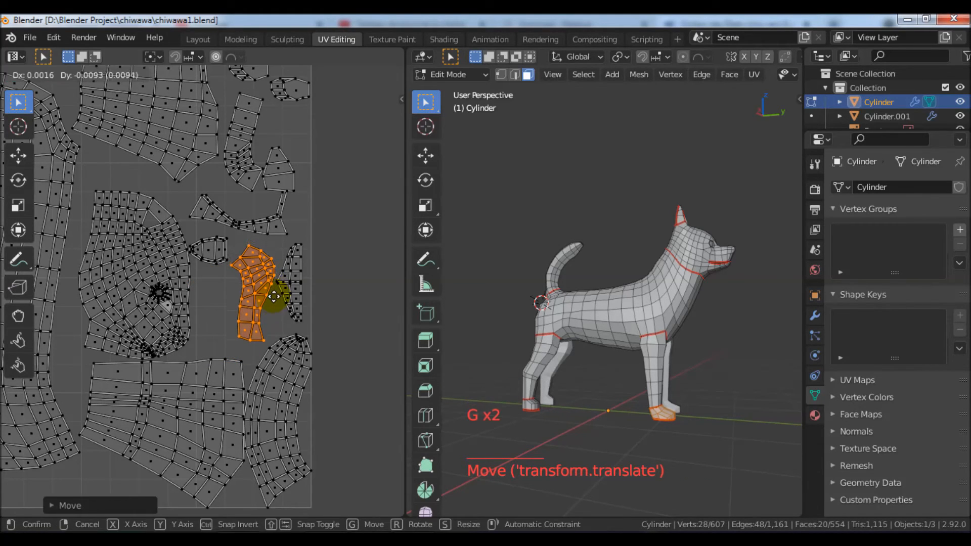
left_click(272, 298)
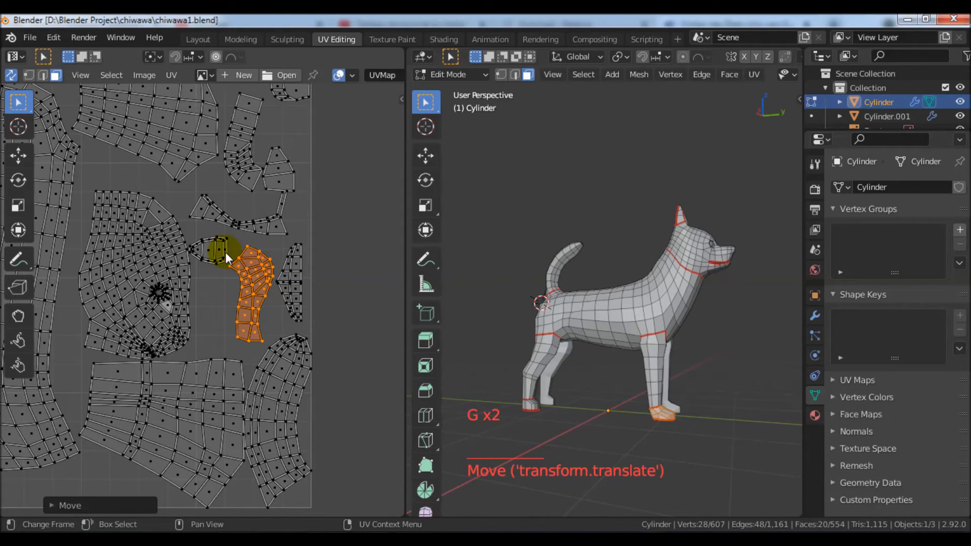
key("alt+a")
Step: Move the small pointed 11-face island down into the gap between the head and front paw islands
key("l")
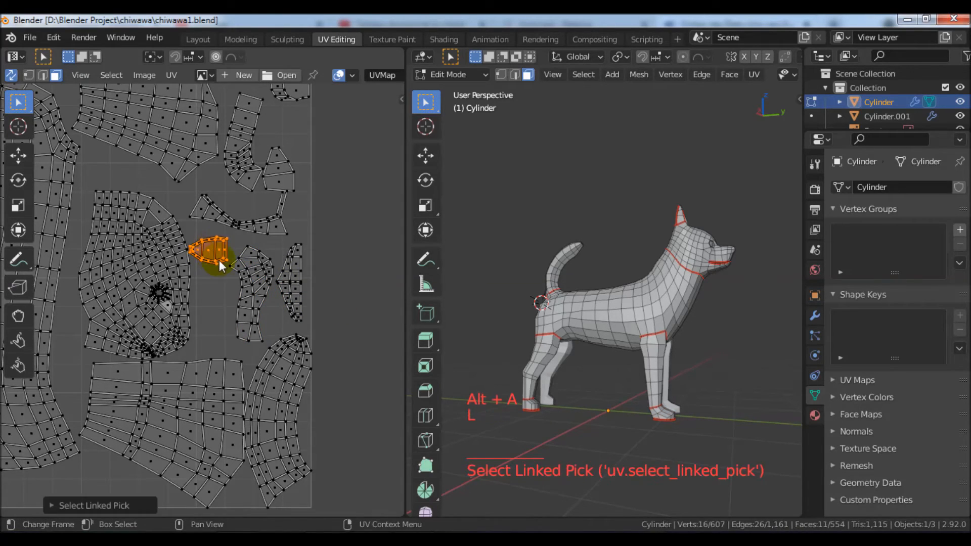
key("g")
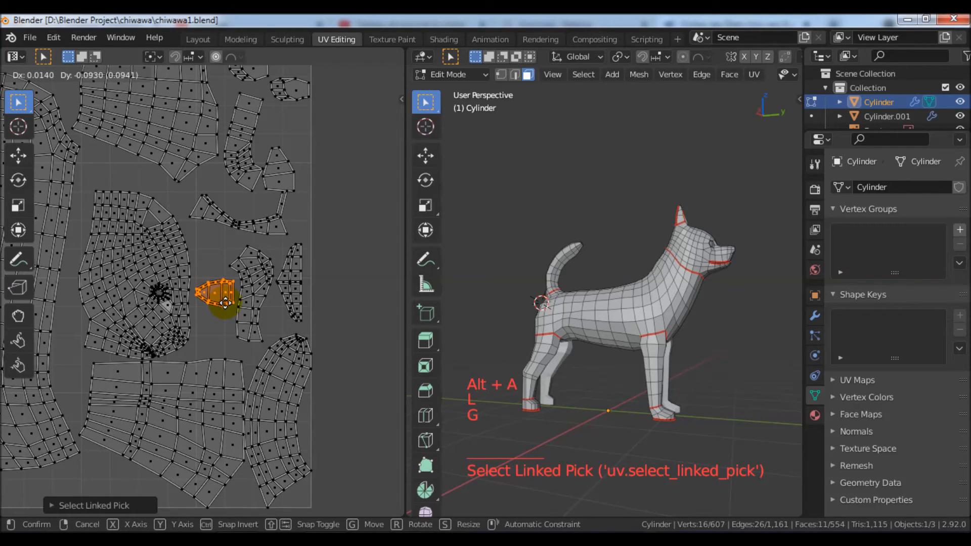
left_click(225, 303)
scroll(278, 286, "down", 3)
middle_click_drag(277, 287, 292, 288)
scroll(296, 302, "up", 1)
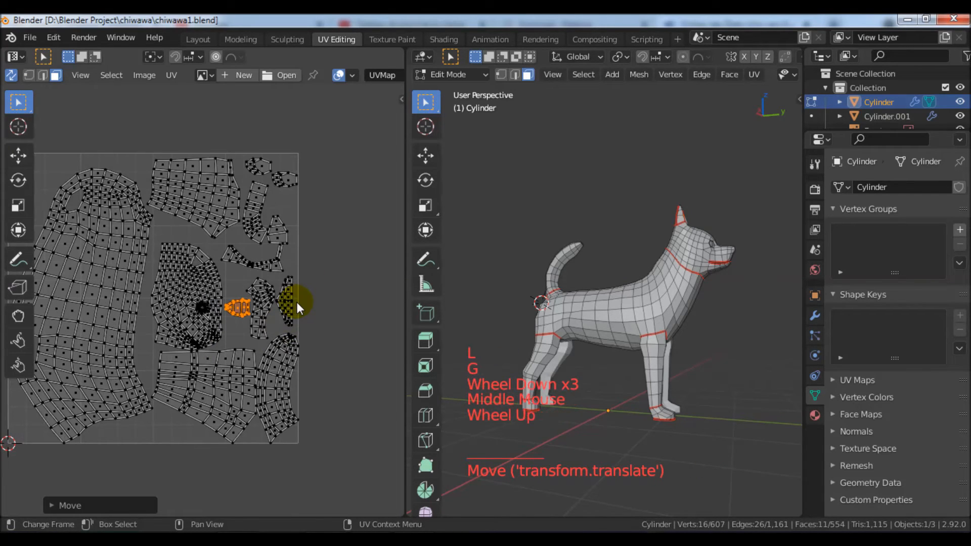
key("alt+a")
Step: Move the three-face ear island up and toward the right edge of the UV square, clear of the curved strip
key("l")
scroll(283, 238, "up", 3)
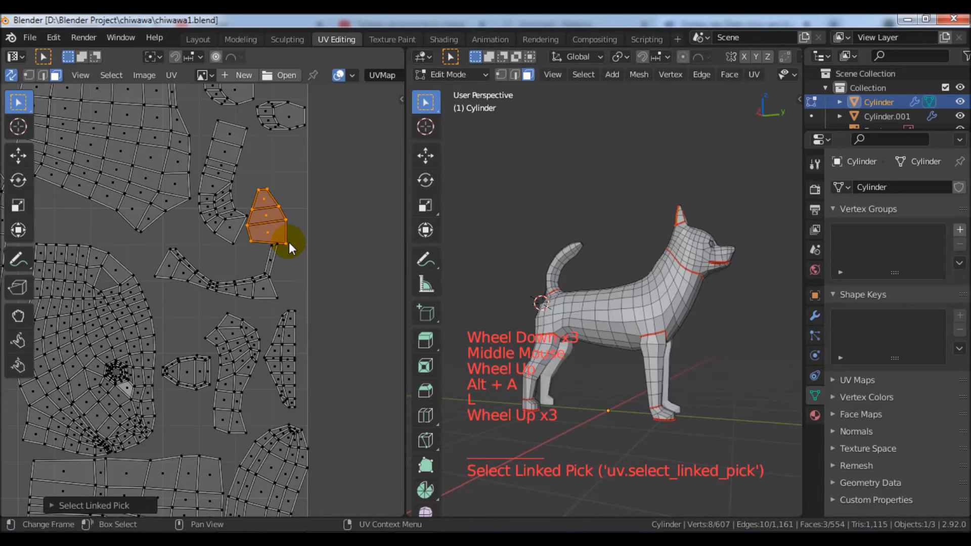
key("g")
left_click(295, 211)
scroll(317, 241, "down", 3)
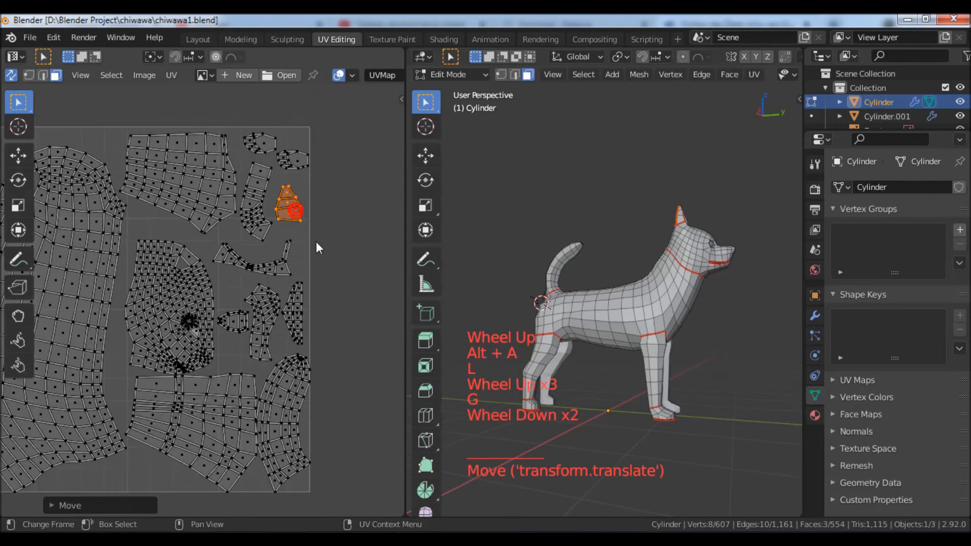
middle_click_drag(294, 336, 314, 319, "shift")
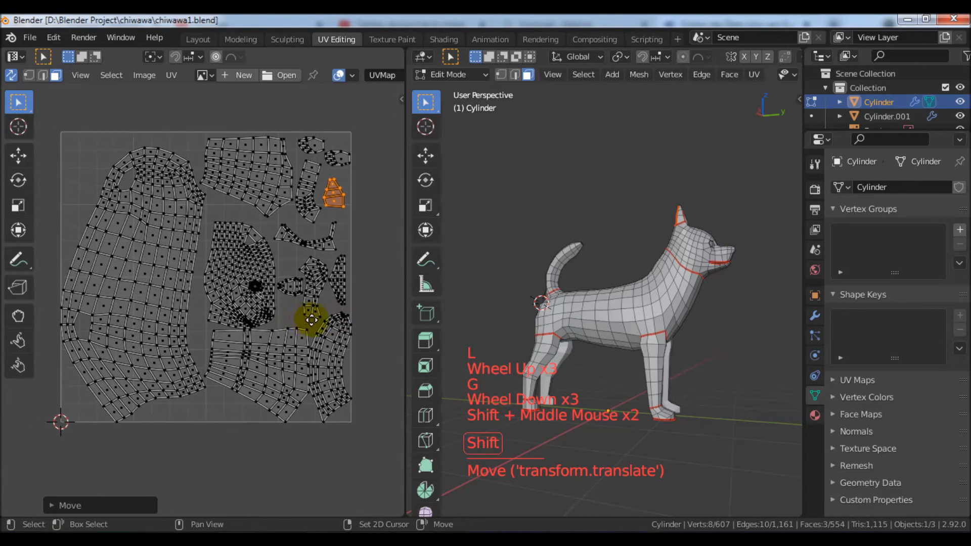
key("alt+a")
Step: Select the head's linked UV island and move it slightly up, away from the rear leg island
scroll(303, 339, "up", 1)
middle_click_drag(306, 351, 217, 257, "shift")
scroll(271, 334, "up", 2)
scroll(309, 336, "down", 2)
key("l")
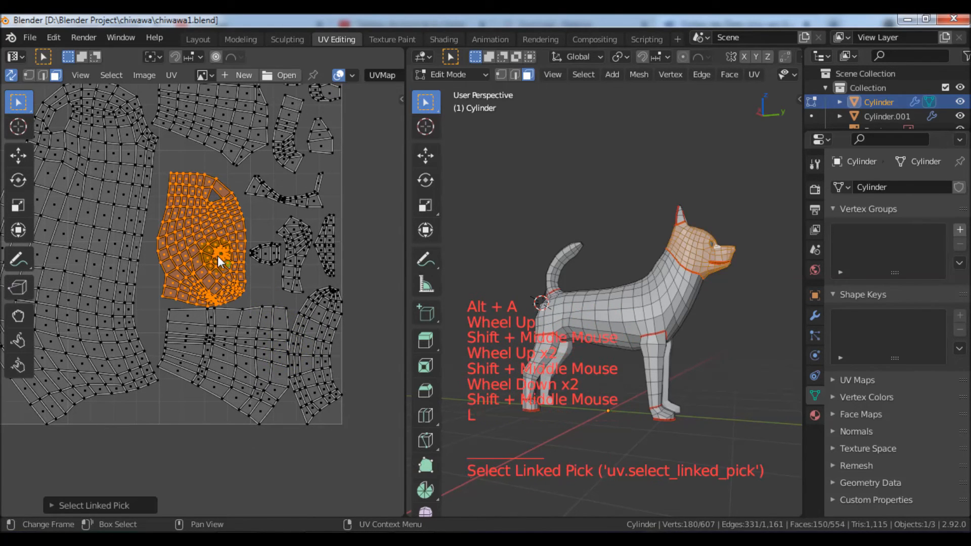
key("g")
left_click(215, 240)
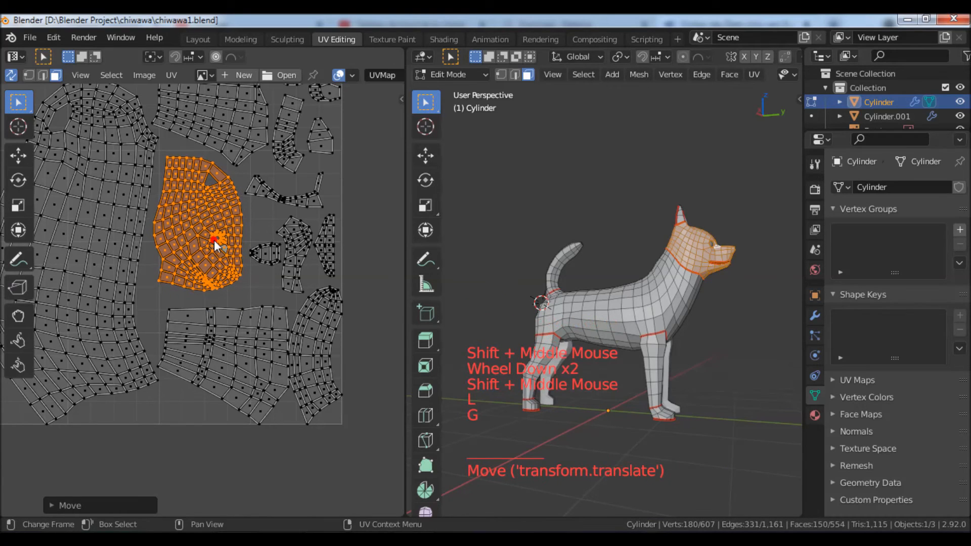
key("alt+a")
Step: Shift the rear leg's UV island slightly up and left to clear the island beside it, and deselect it
key("l")
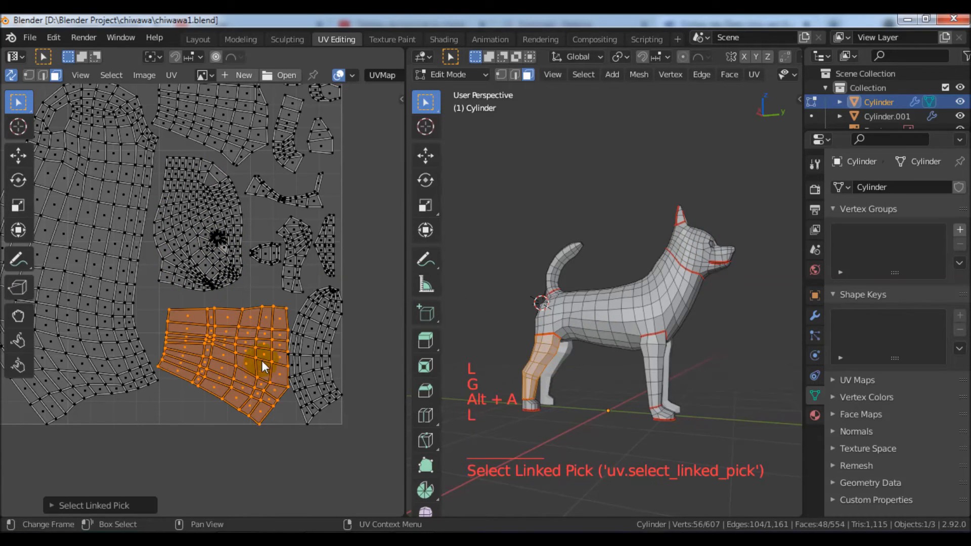
key("g")
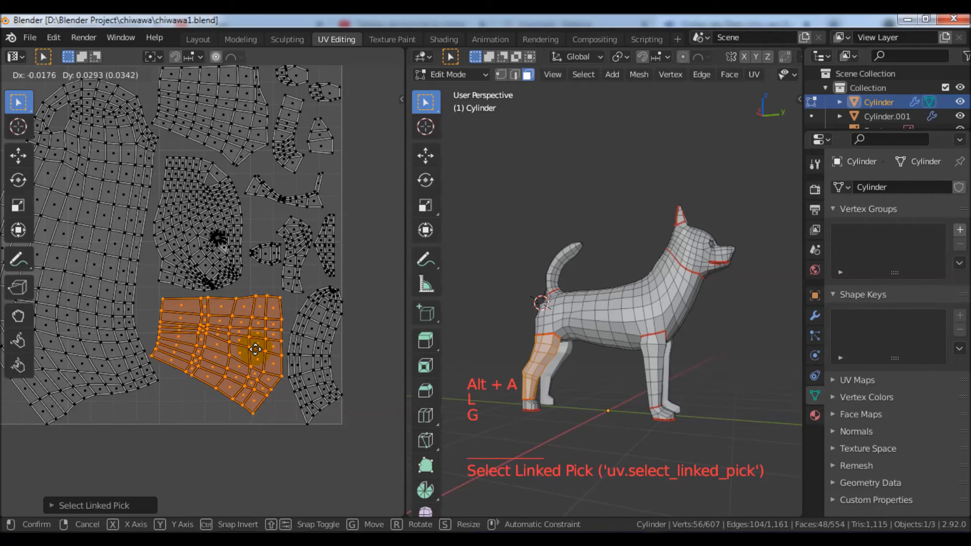
left_click(256, 349)
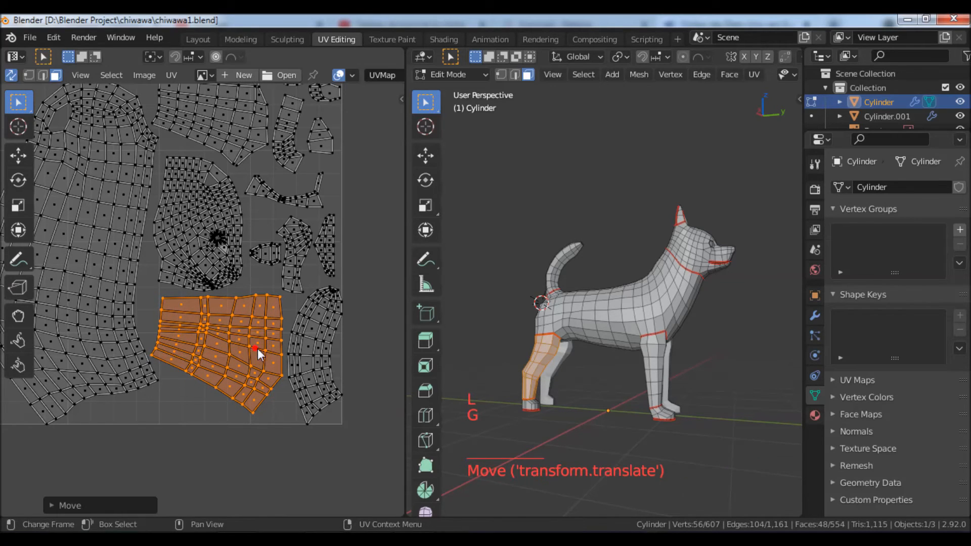
scroll(311, 351, "down", 3)
middle_click_drag(345, 360, 277, 365, "shift")
key("alt+a")
Step: Move the front paw's UV island into the empty upper-left corner of the UV square, beside the body island
scroll(282, 314, "up", 3)
scroll(282, 314, "down", 2)
middle_click_drag(284, 316, 288, 324)
scroll(296, 323, "up", 1)
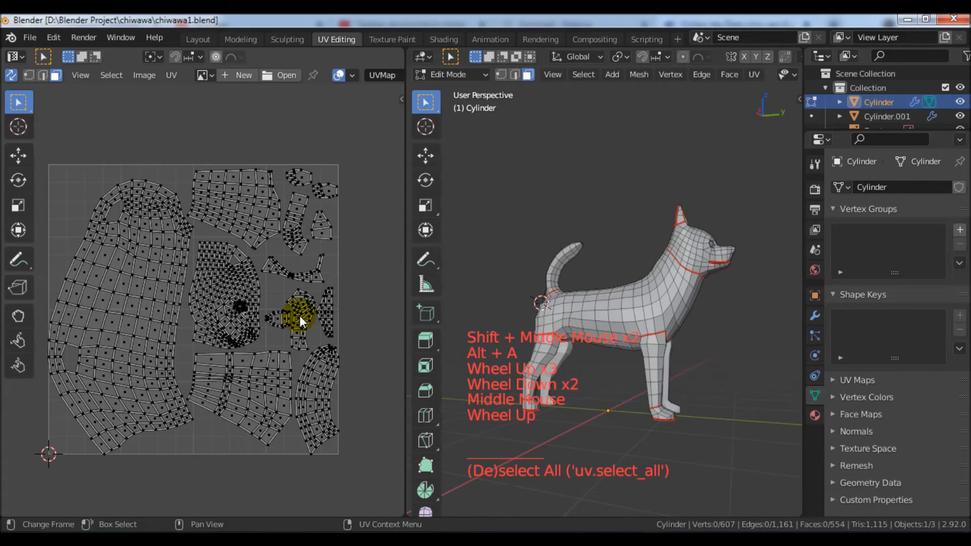
key("l")
key("g")
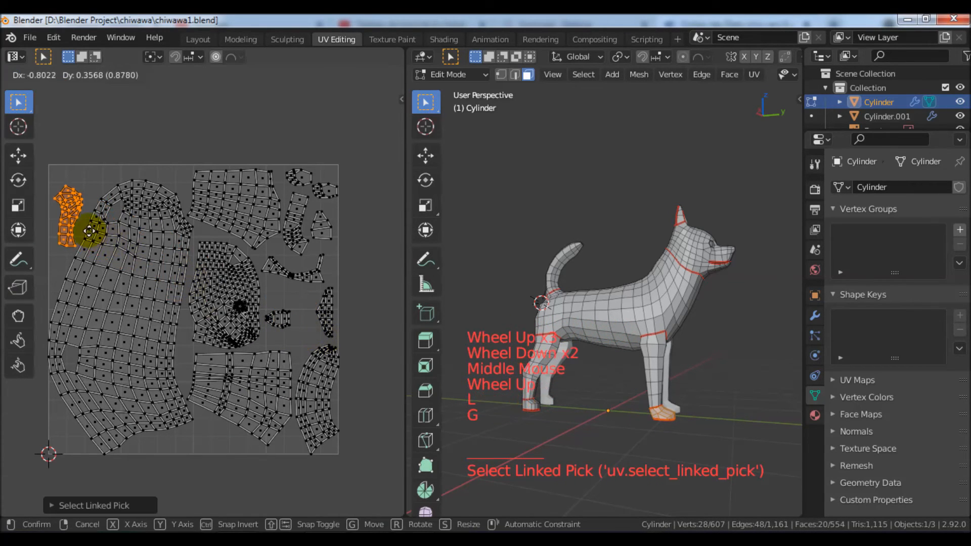
left_click(94, 226)
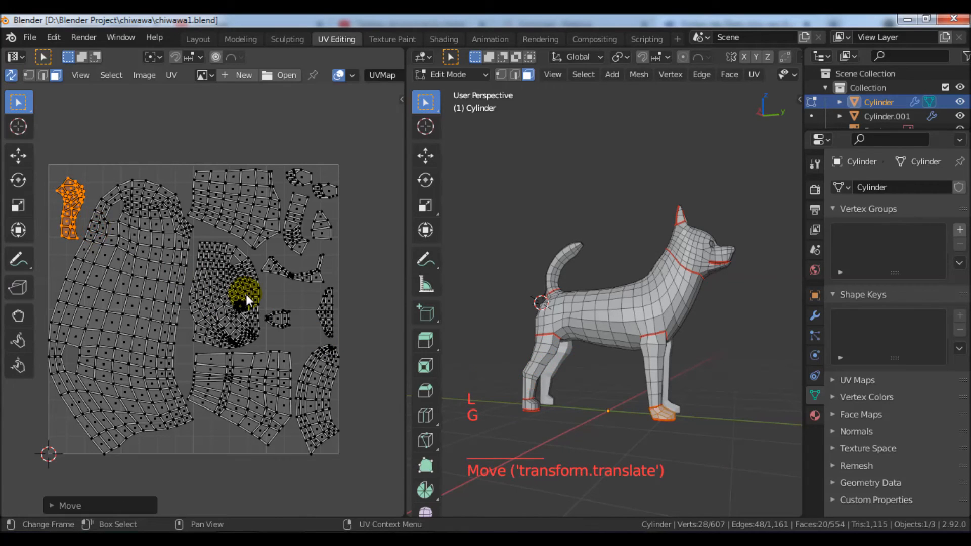
key("alt+a")
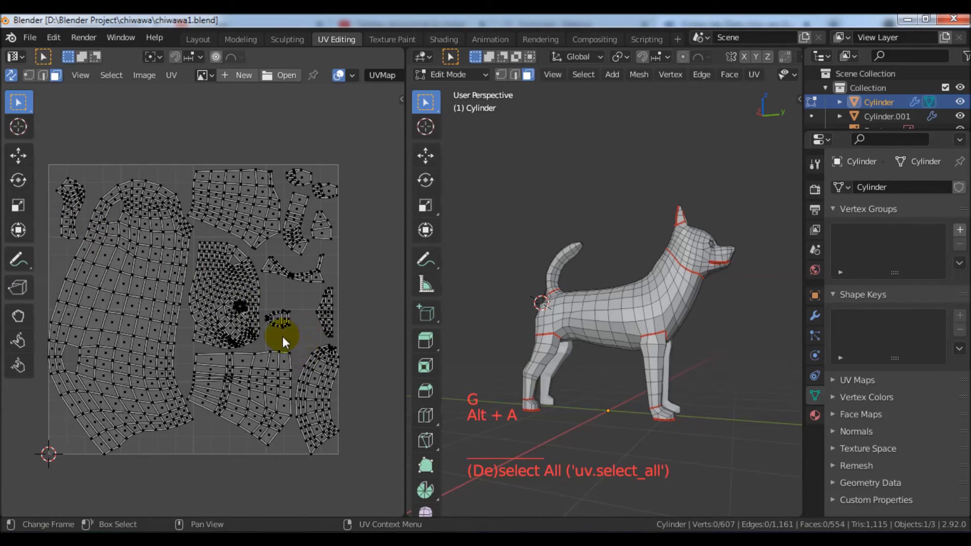
Step: Move the small pointed 11-face island into the empty lower-left corner of the UV square
middle_click_drag(309, 331, 289, 315)
key("l")
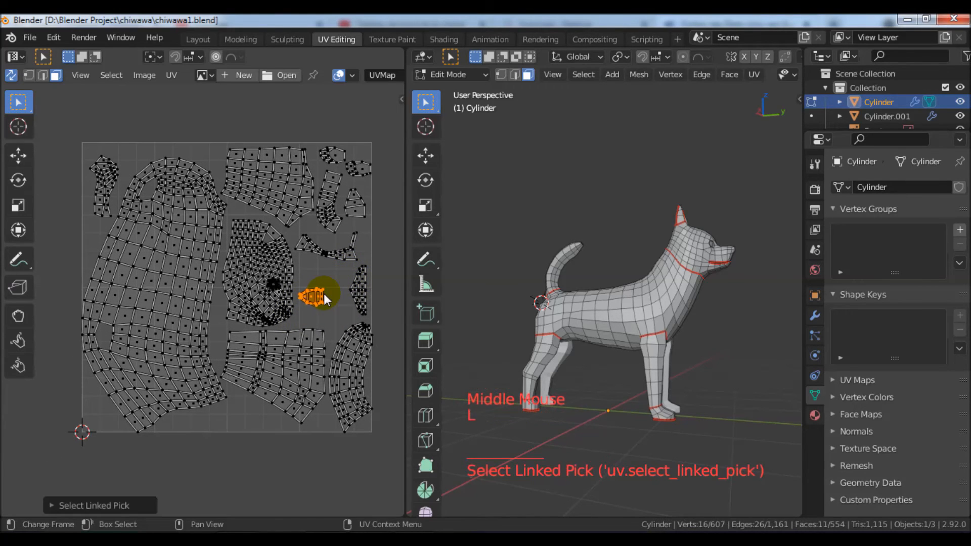
key("g")
left_click(120, 413)
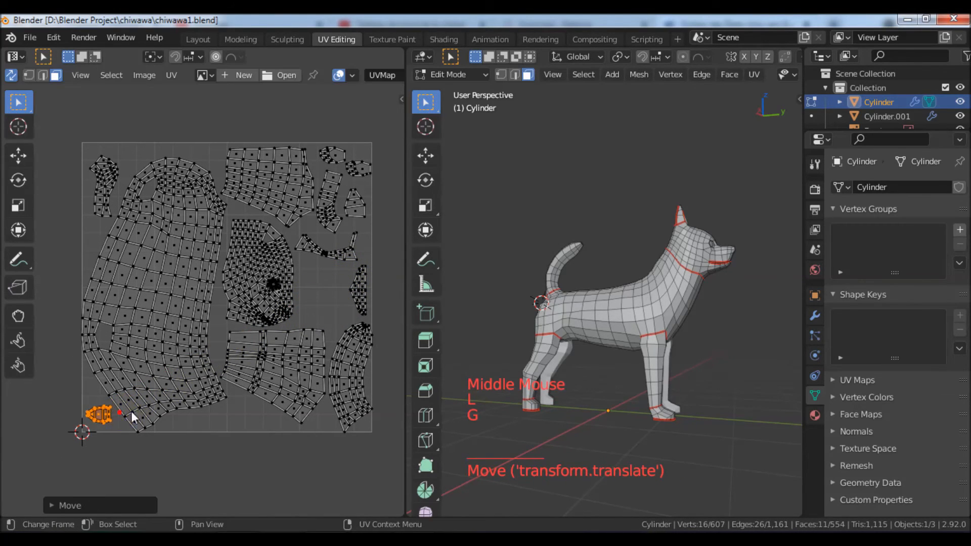
Step: Move the mouth's UV island away from the right edge of the UV square toward the head island, and deselect it
scroll(298, 336, "up", 1)
key("alt+a")
scroll(287, 344, "up", 3)
middle_click_drag(336, 342, 320, 291)
scroll(283, 368, "down", 2)
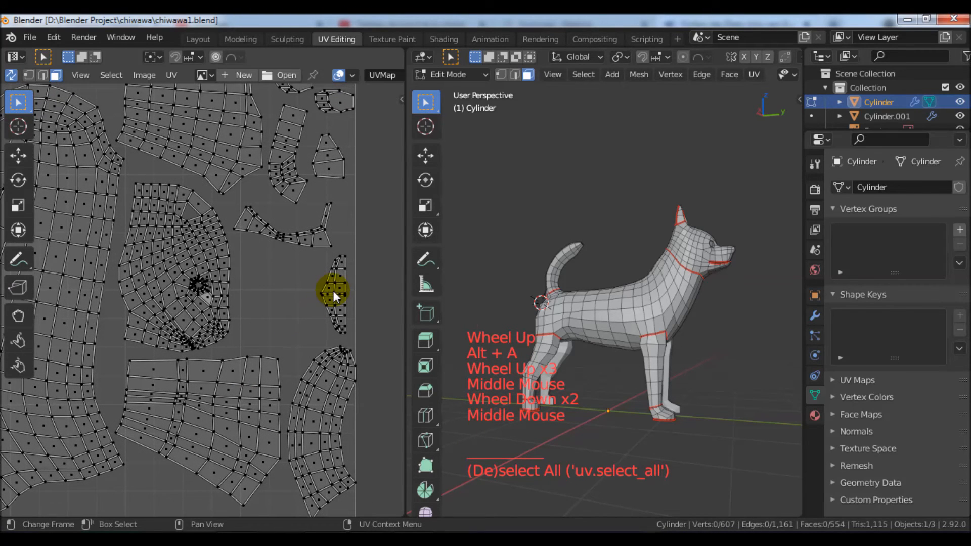
key("l")
key("g")
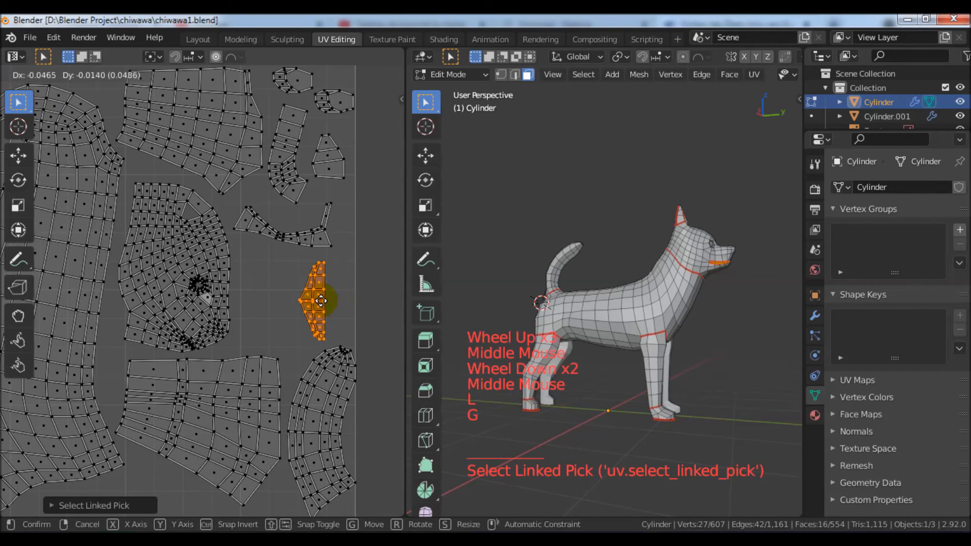
left_click(298, 299)
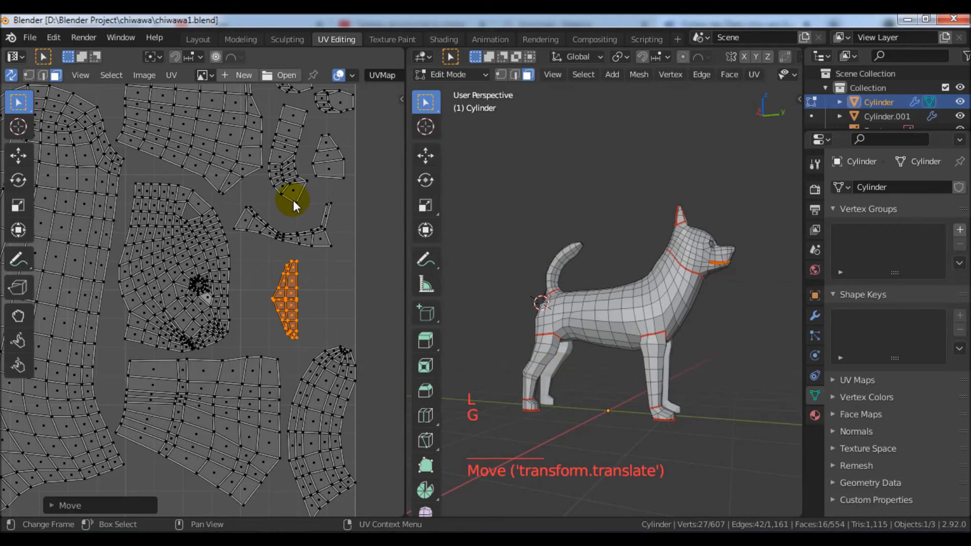
key("alt+a")
Step: Move the rear paw's UV island down into the gap between the mouth island and the UV square's right edge
scroll(308, 201, "down", 1)
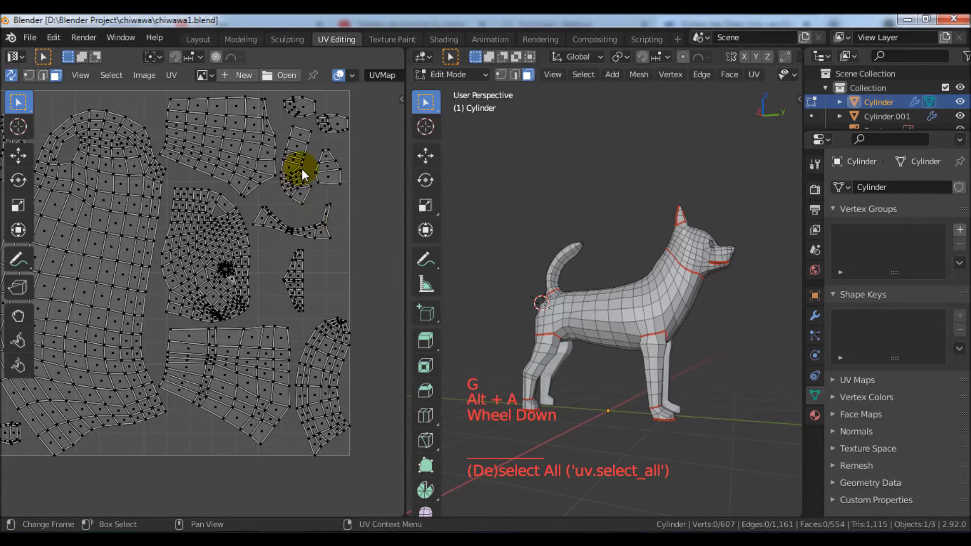
key("l")
key("g")
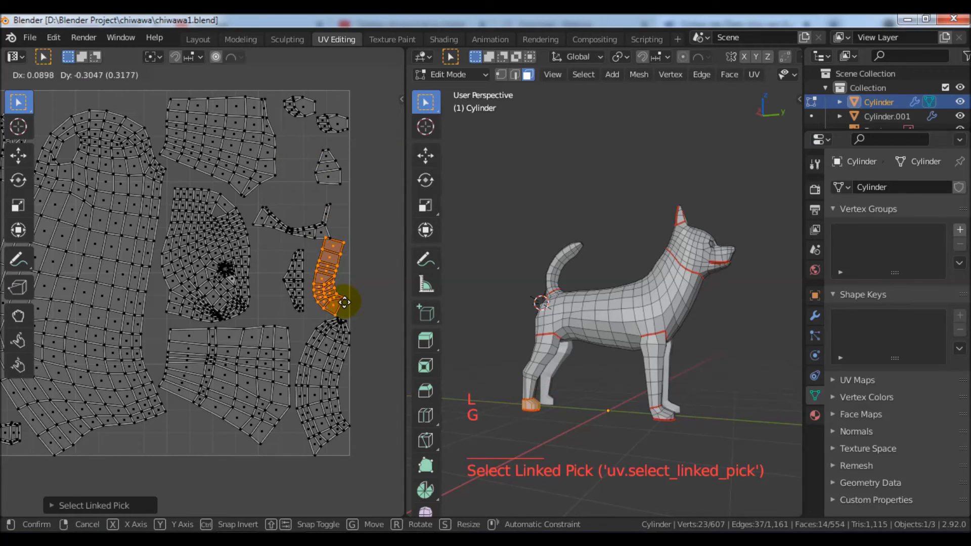
left_click(344, 302)
key("alt+a")
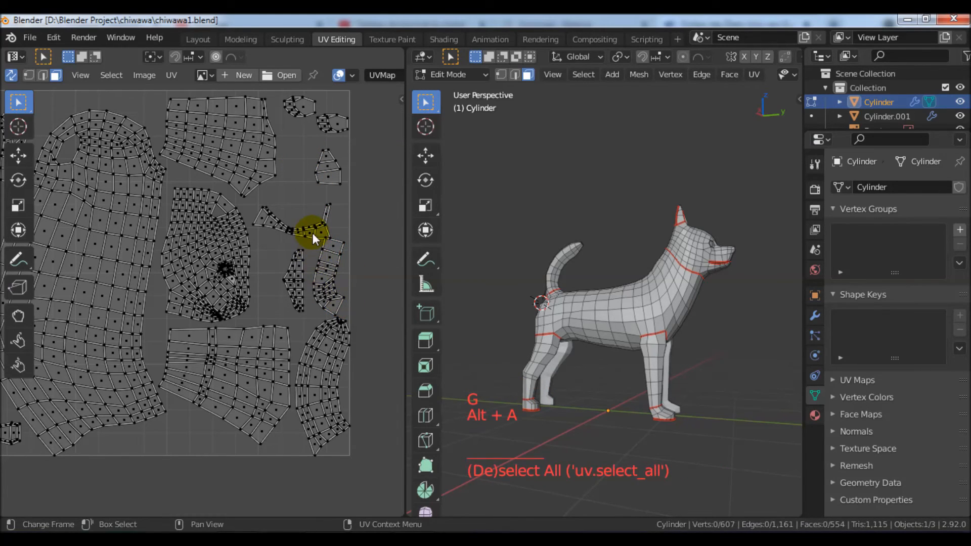
Step: Shift the ear's curved UV island slightly up and left to clear the rear paw island, and deselect it
key("l")
key("g")
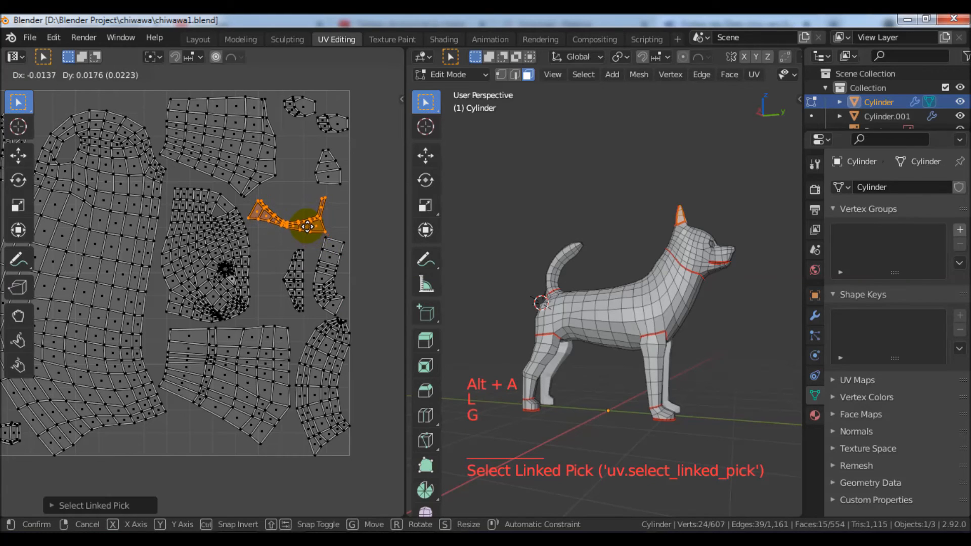
left_click(307, 226)
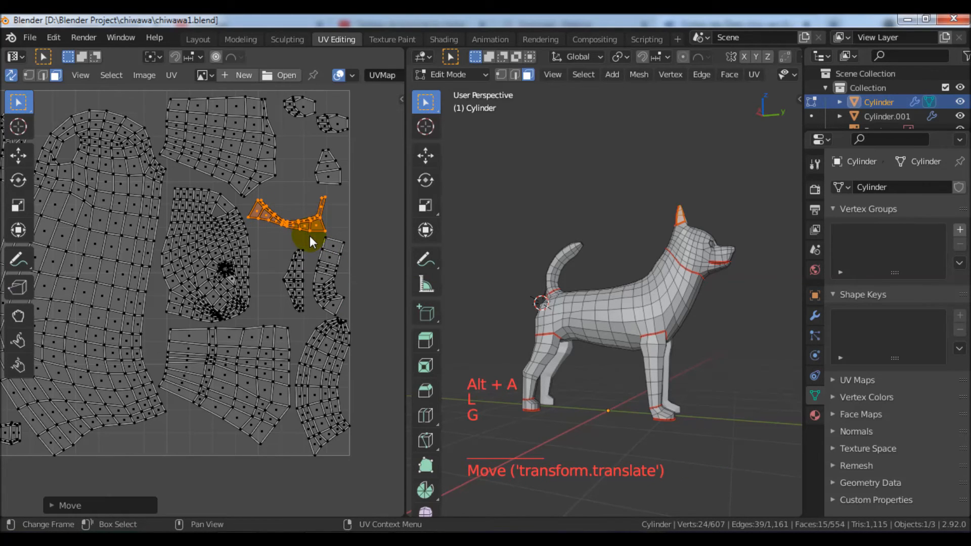
key("g")
left_click(309, 236)
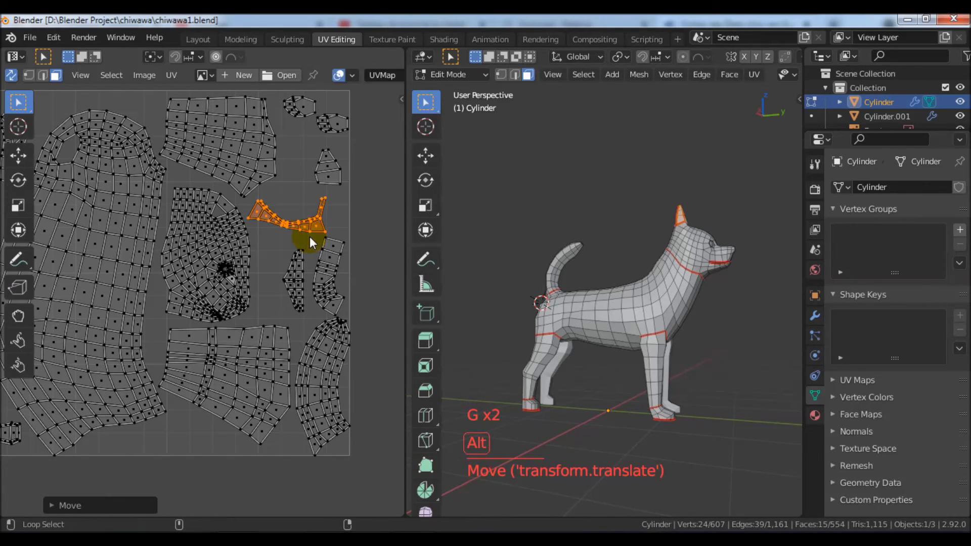
key("alt+a")
Step: Shift the mouth's UV island slightly farther left and up, centering it between the head and rear paw islands
key("l")
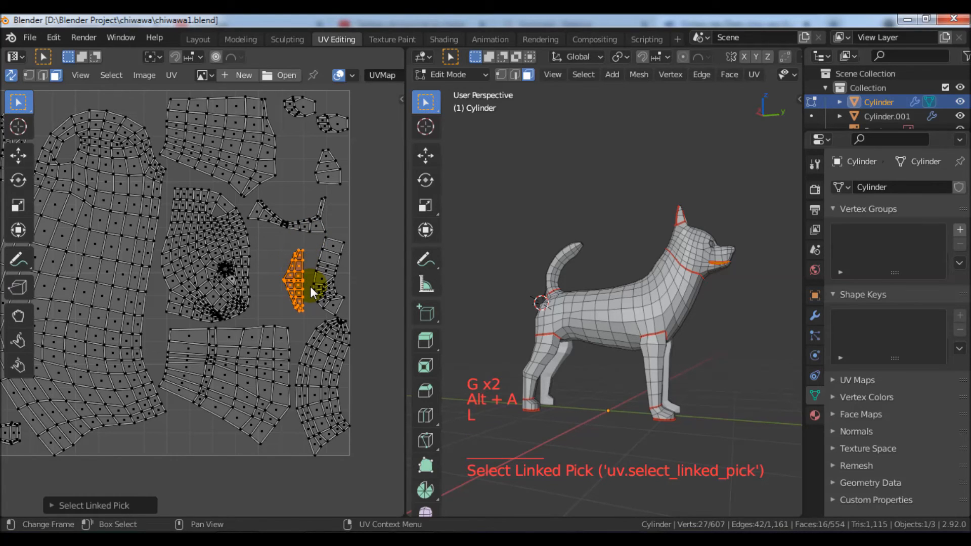
key("g")
left_click(293, 281)
key("alt+a")
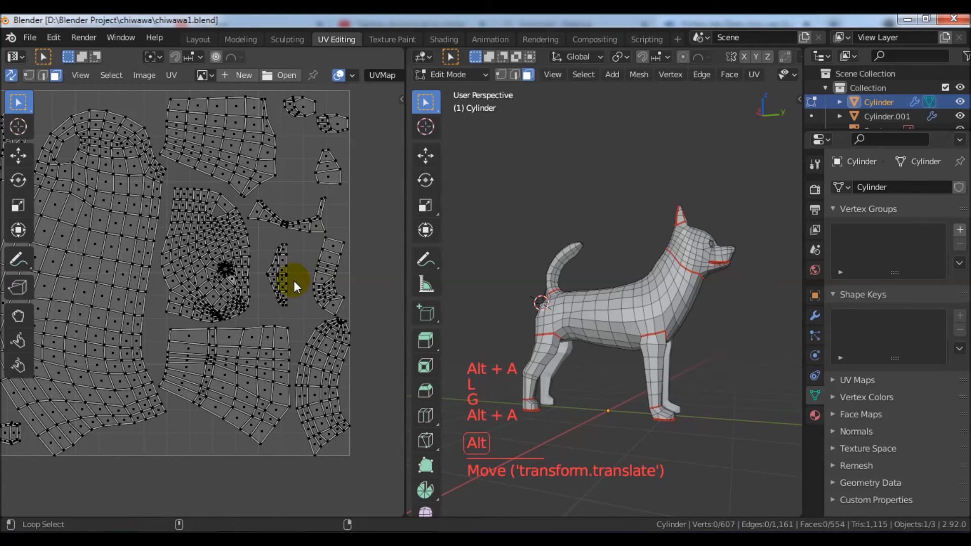
Step: Move the small 3-face UV island slightly left and down, away from the UV square's right edge
key("l")
key("g")
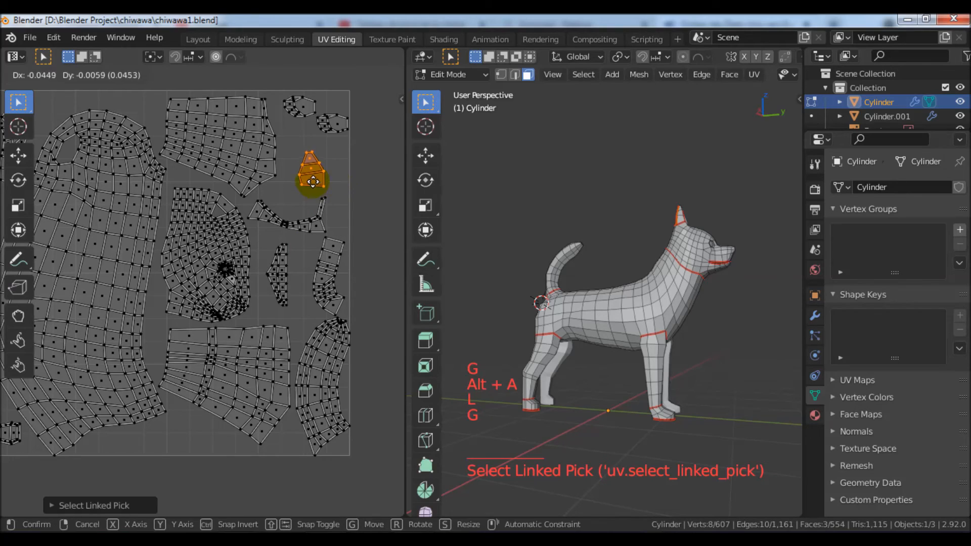
left_click(309, 189)
key("alt+a")
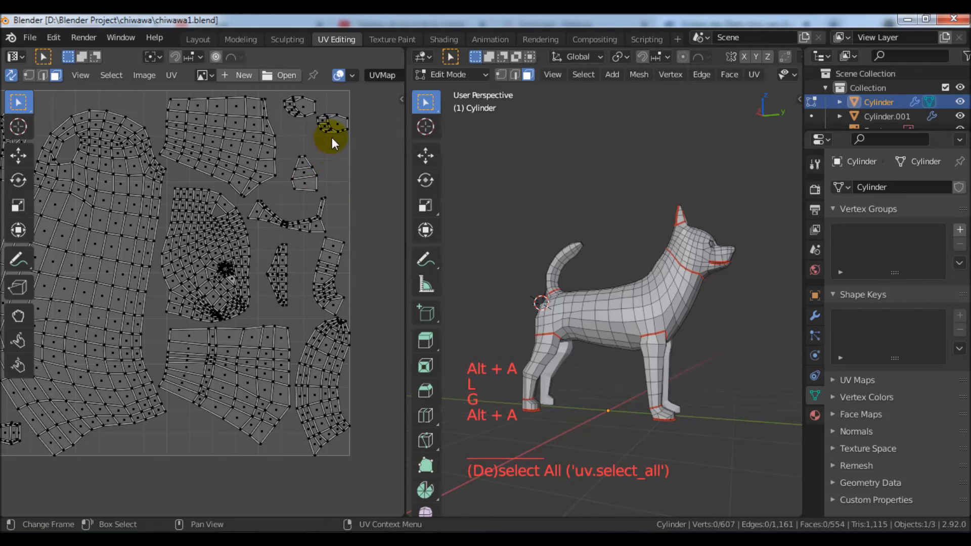
Step: Move the 5-face UV island of the rear paw's sole slightly down and left, then save the file
key("l")
key("g")
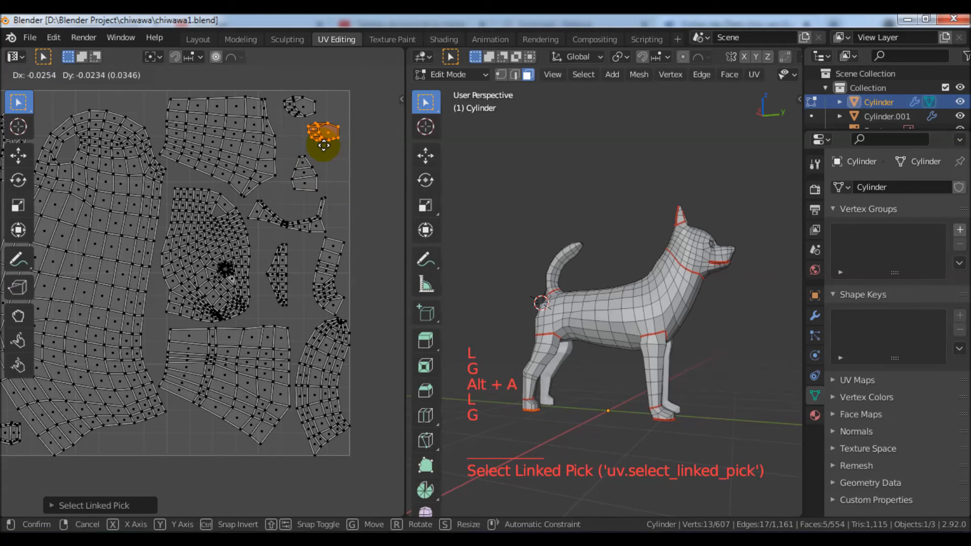
left_click(324, 151)
scroll(367, 259, "down", 4)
middle_click_drag(367, 258, 294, 269, "shift")
key("alt+a")
key("ctrl")
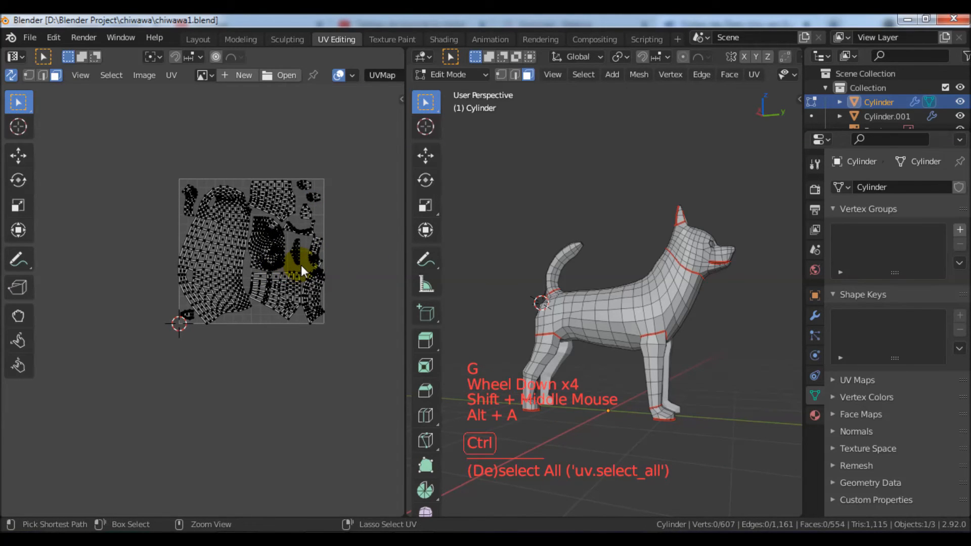
key("ctrl+s")
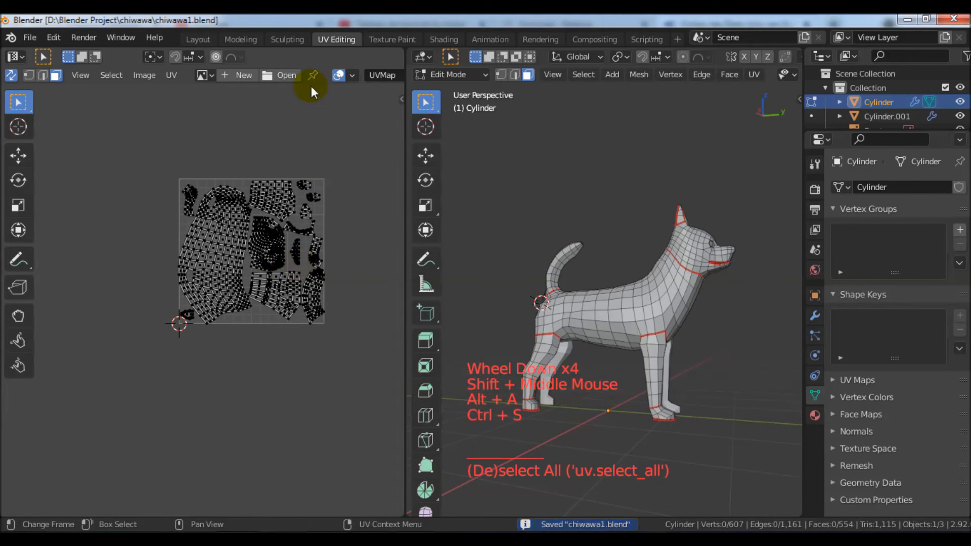
Step: In the Layout workspace, activate the Move tool and select the dog's eyes object
left_click(241, 40)
middle_click_drag(347, 195, 457, 273)
key("ctrl+Page_Up")
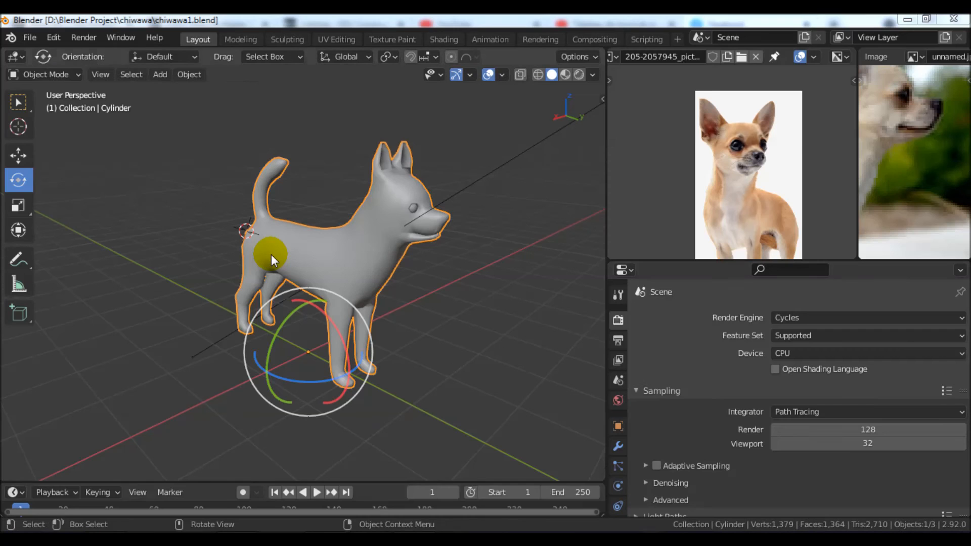
left_click(18, 155)
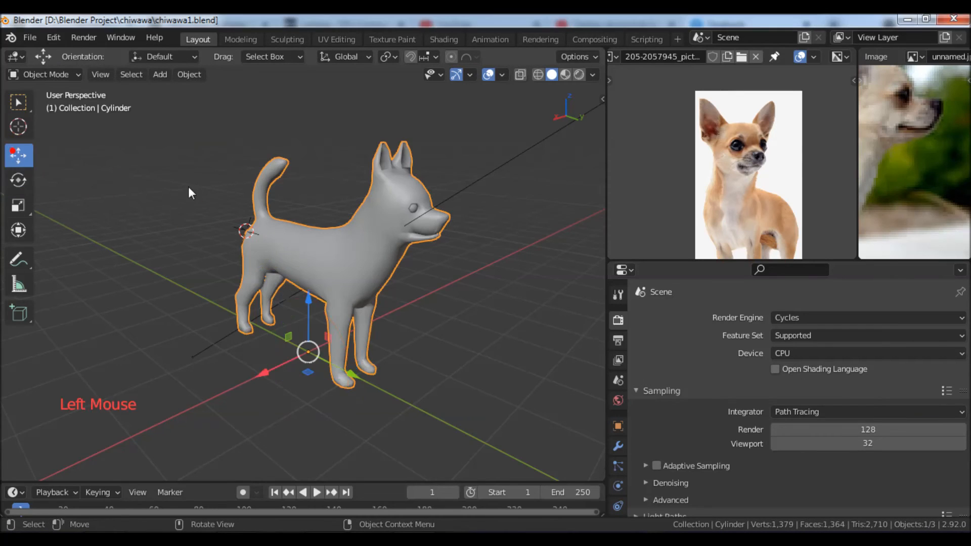
left_click(414, 209)
left_click(414, 211)
left_click(414, 209)
middle_click_drag(413, 207, 430, 303)
middle_click_drag(430, 304, 506, 303)
middle_click_drag(354, 283, 260, 91, "shift")
scroll(303, 76, "up", 2)
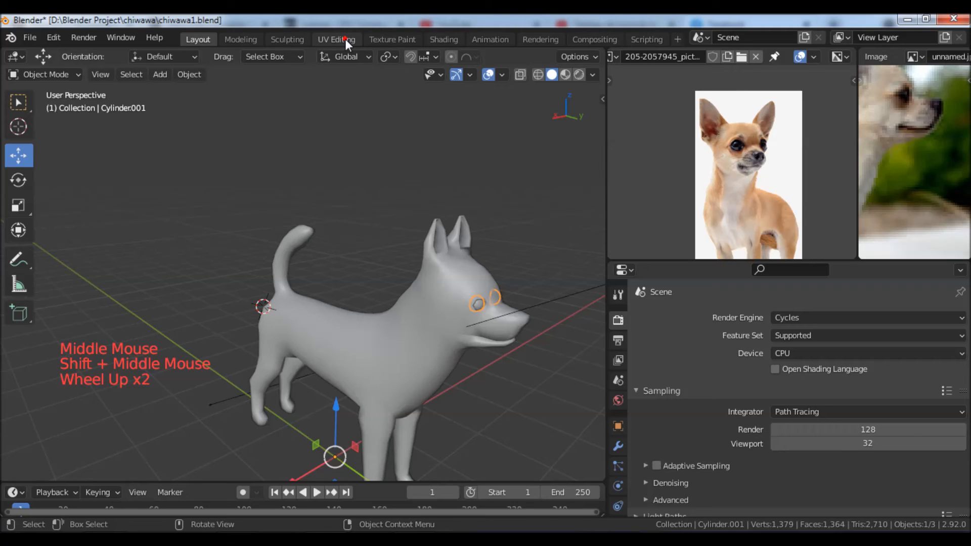
Step: In the UV Editing workspace, hide everything except the eyes and open them in Edit Mode
left_click(345, 41)
middle_click_drag(624, 244, 568, 269)
key("Tab")
scroll(621, 278, "up", 5)
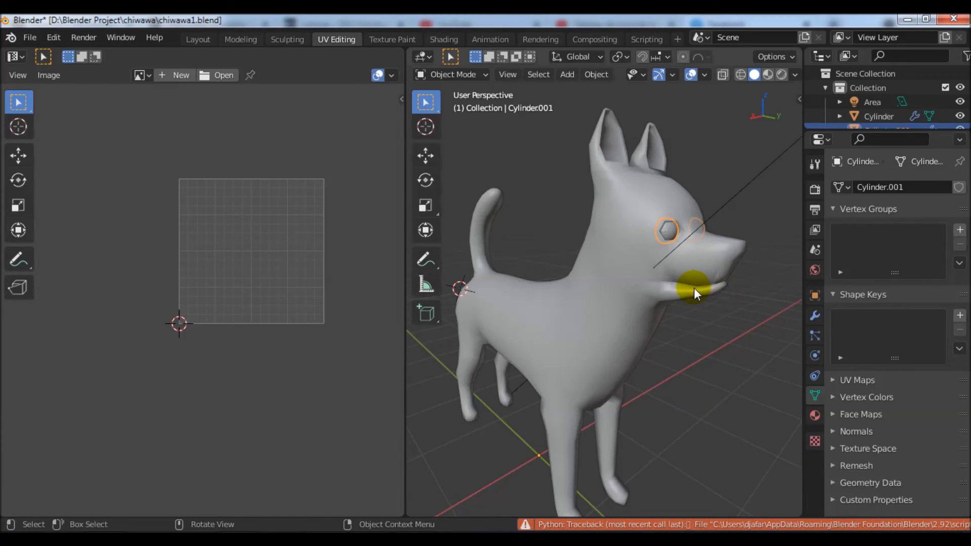
middle_click_drag(681, 296, 602, 302)
key("shift+h")
scroll(581, 315, "up", 5)
key("Tab")
scroll(609, 261, "up", 2)
middle_click_drag(615, 258, 650, 260)
Step: Mark seams along eight evenly spaced runs of four edges, from the eye's open rim toward its pole
left_click(656, 246)
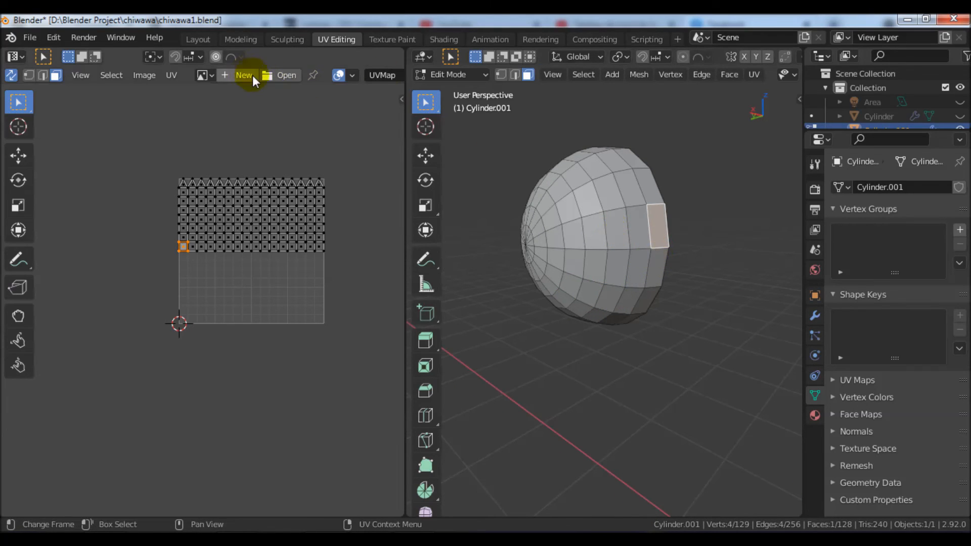
left_click(515, 74)
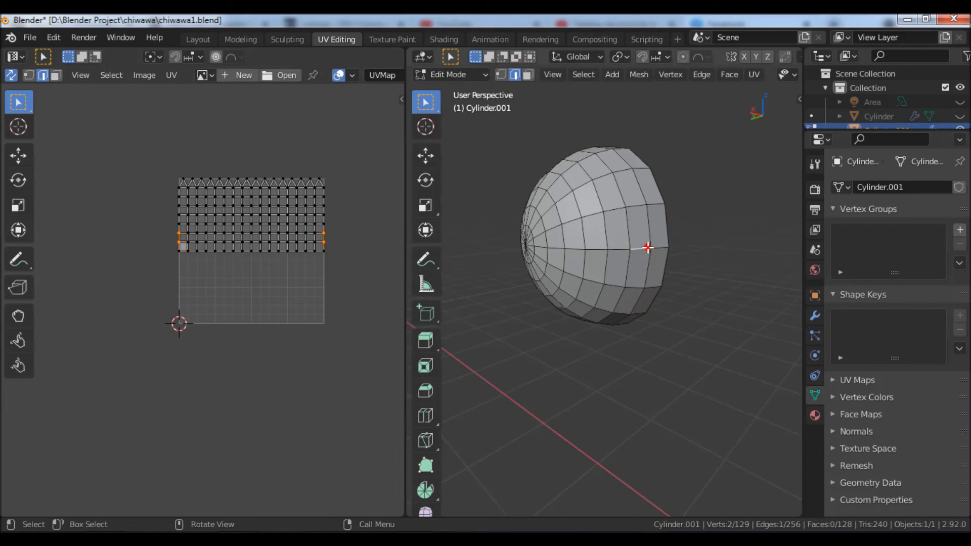
middle_click_drag(605, 248, 637, 275)
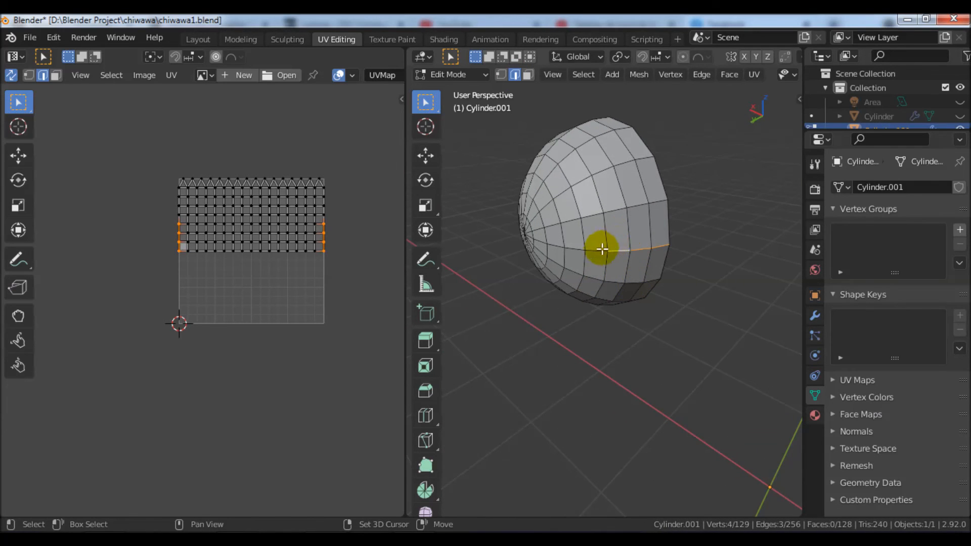
middle_click_drag(637, 194, 635, 167)
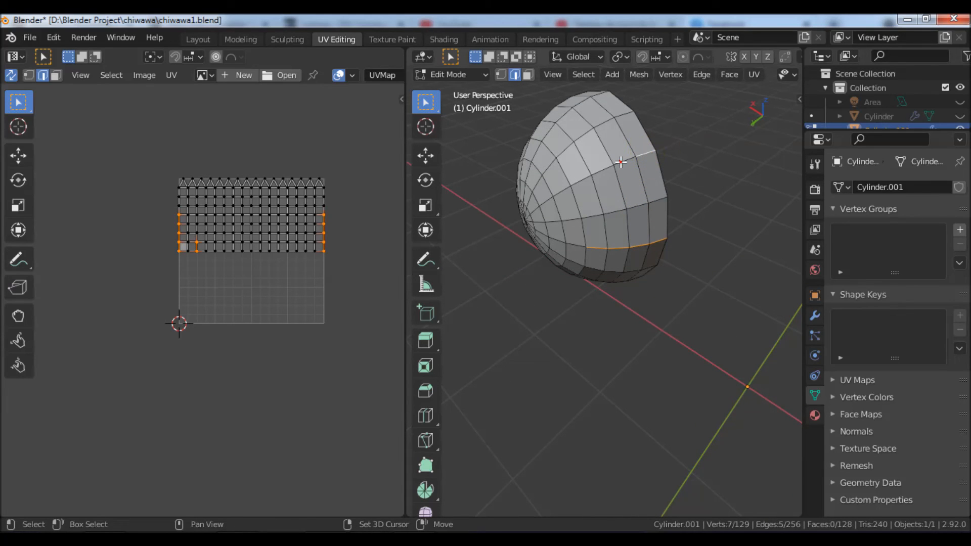
left_click(581, 177, "shift")
middle_click_drag(581, 176, 608, 253)
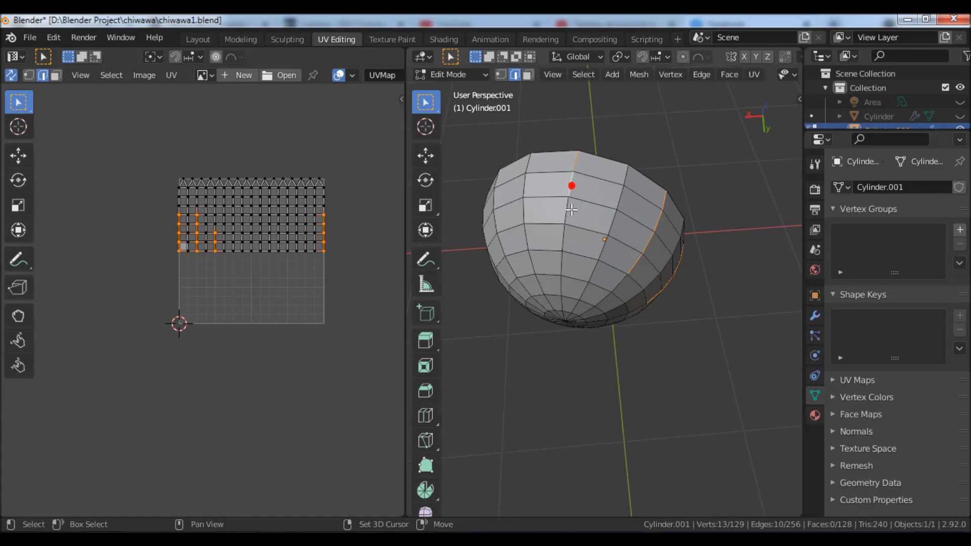
left_click(542, 270, "shift")
middle_click_drag(542, 269, 515, 252)
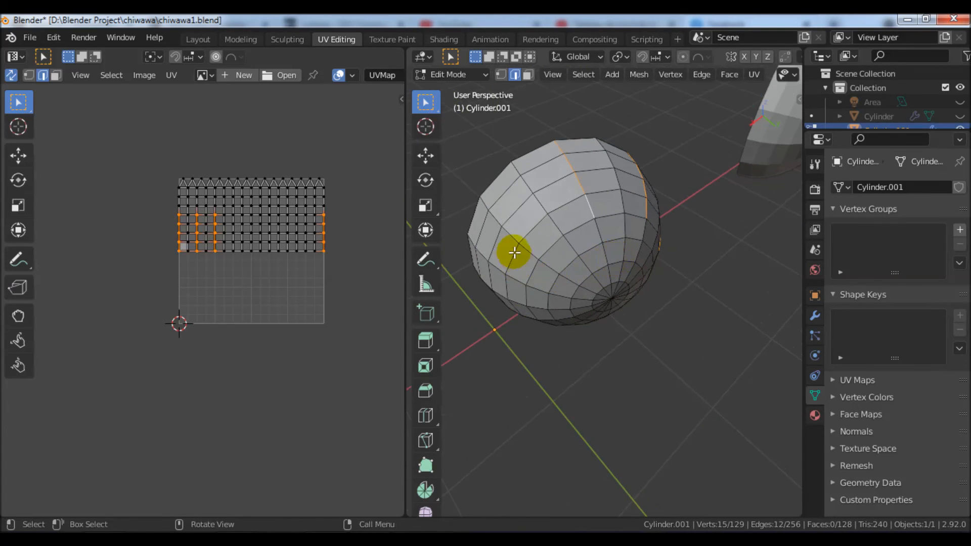
middle_click_drag(532, 279, 483, 228)
left_click(493, 221, "shift")
left_click(517, 221, "shift")
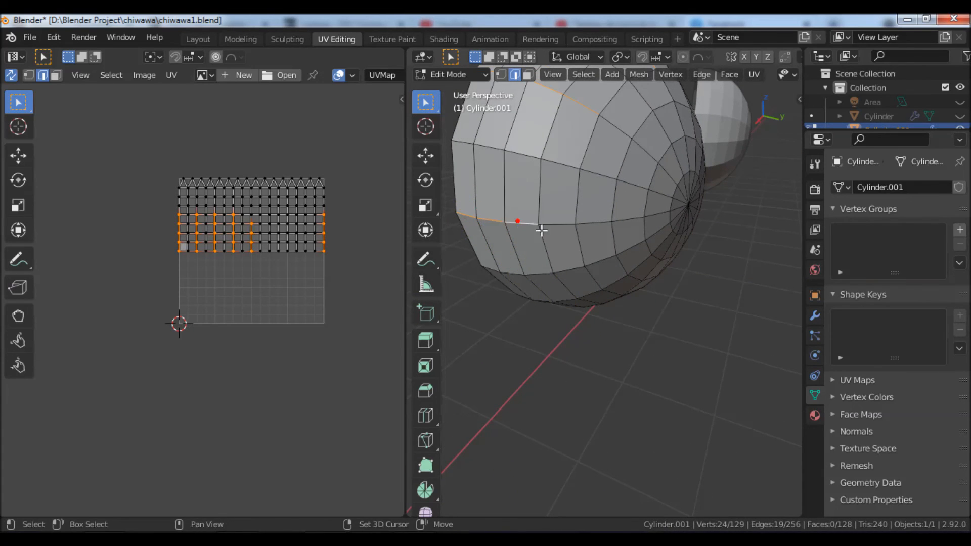
left_click(557, 223, "shift")
middle_click_drag(557, 223, 579, 261)
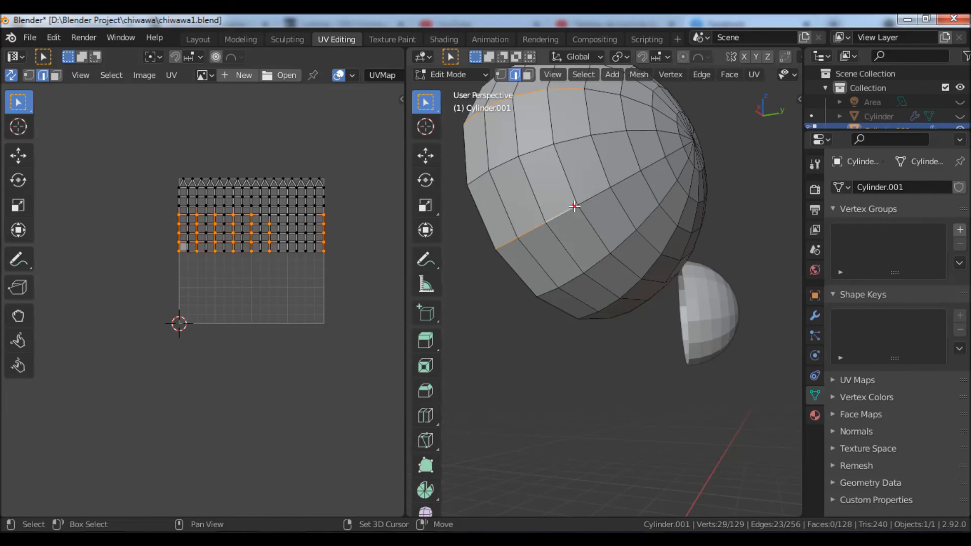
left_click(595, 195, "shift")
middle_click_drag(596, 194, 647, 316)
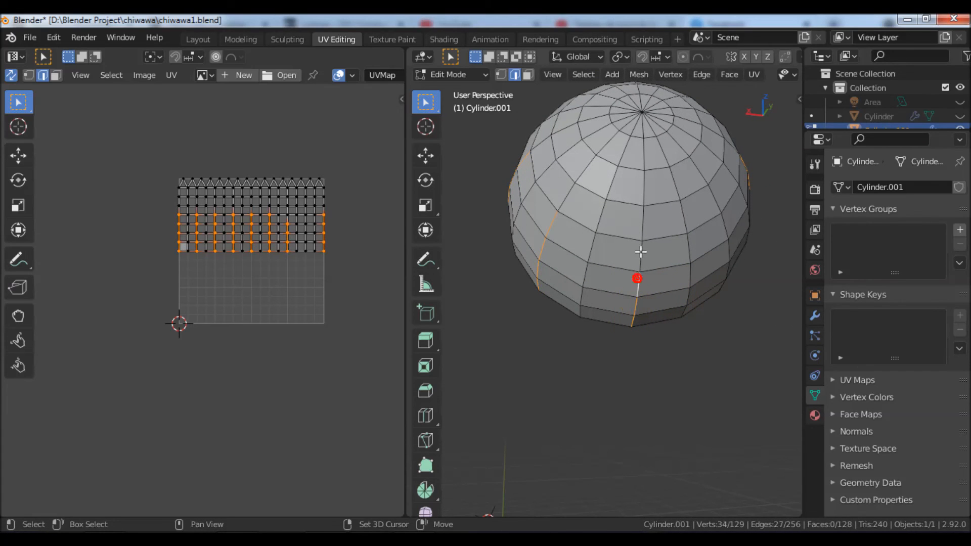
middle_click_drag(706, 265, 698, 231)
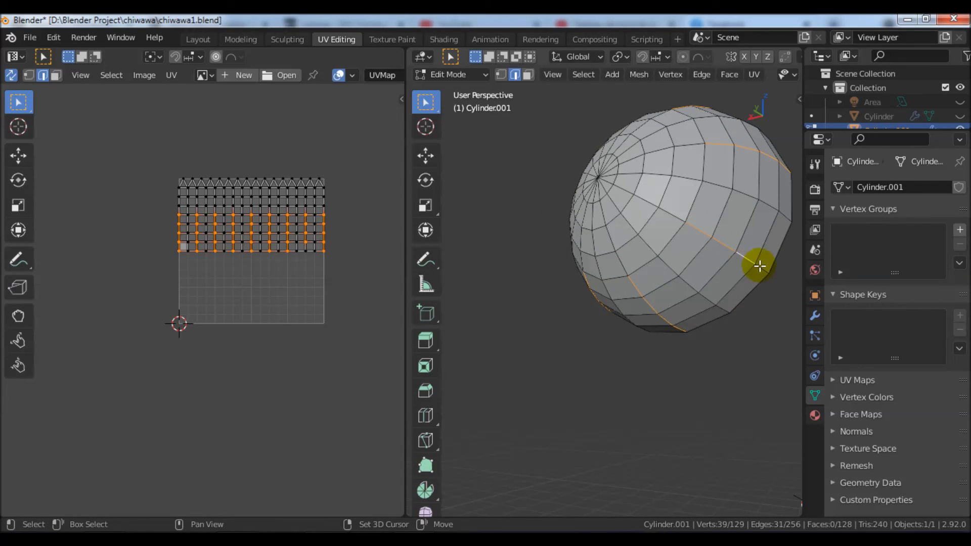
middle_click_drag(675, 258, 617, 290)
key("ctrl+e")
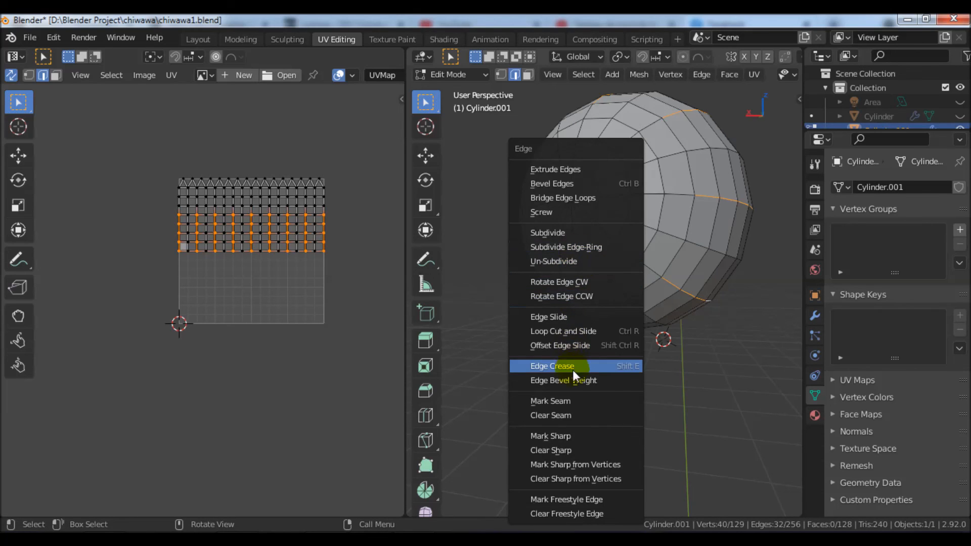
left_click(571, 398)
Step: Select the whole eye mesh and unwrap it using the marked seams
key("a")
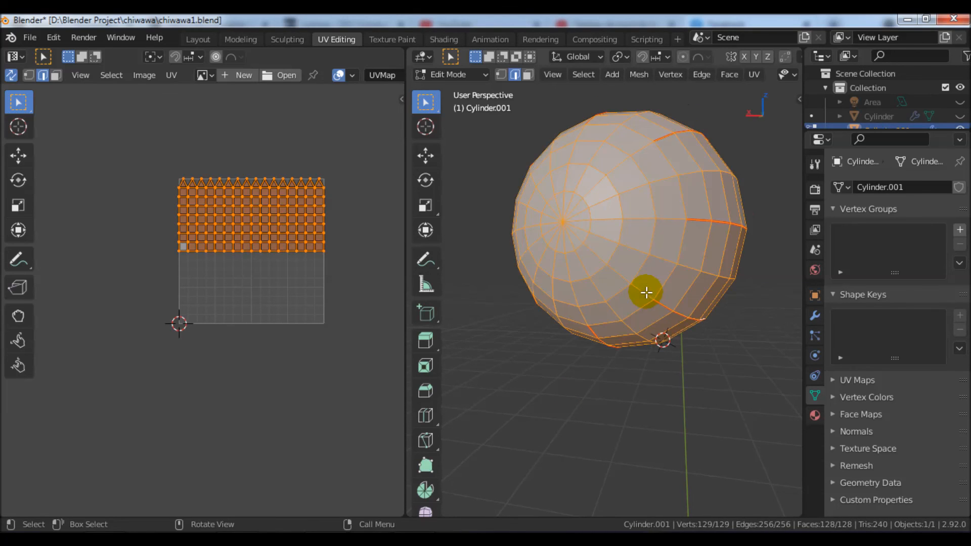
key("u")
left_click(646, 292)
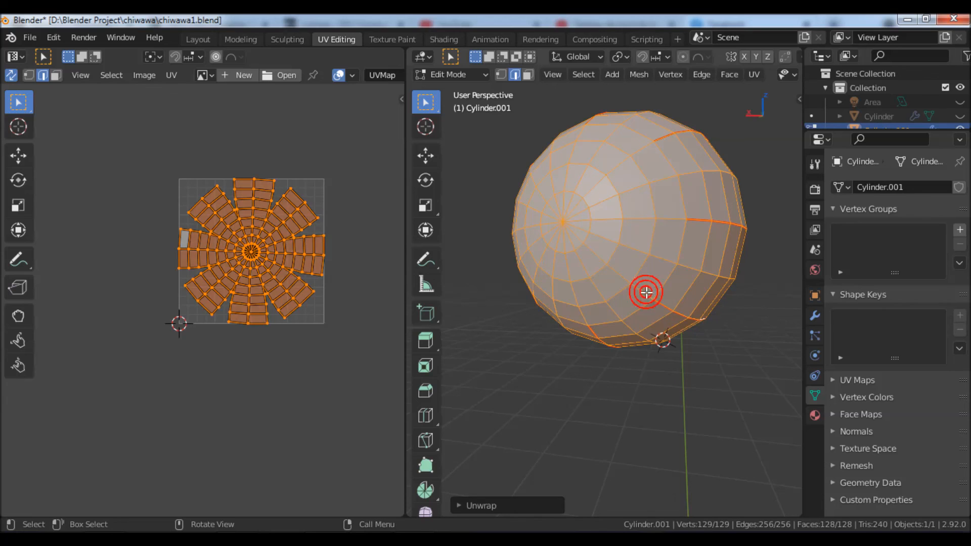
scroll(294, 285, "up", 4)
middle_click_drag(294, 285, 303, 326)
scroll(305, 304, "down", 2)
middle_click_drag(680, 351, 646, 353)
Step: Return the eyes to Object Mode and unhide the rest of the scene's objects
key("n")
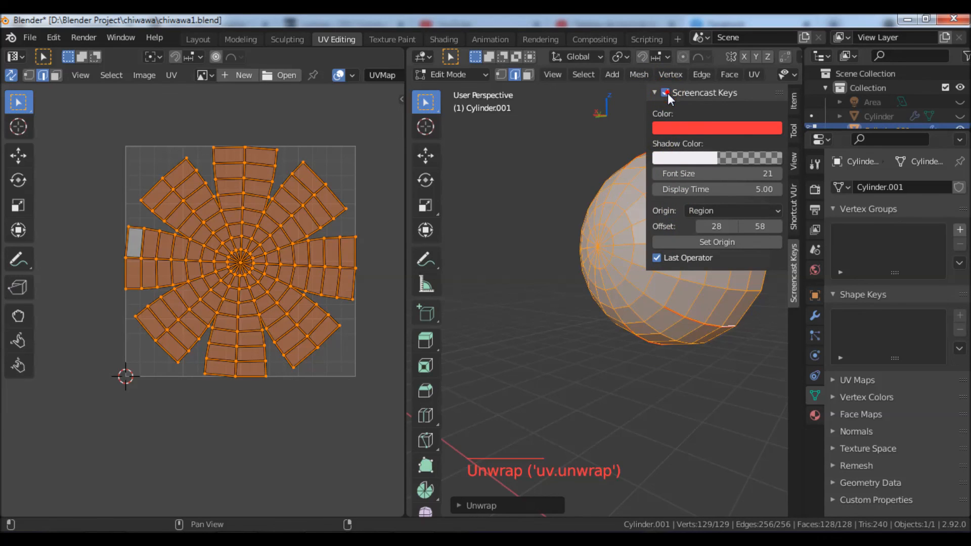
key("n")
middle_click_drag(579, 396, 664, 408)
scroll(608, 412, "down", 3)
key("Tab")
scroll(652, 414, "up", 2)
key("alt+h")
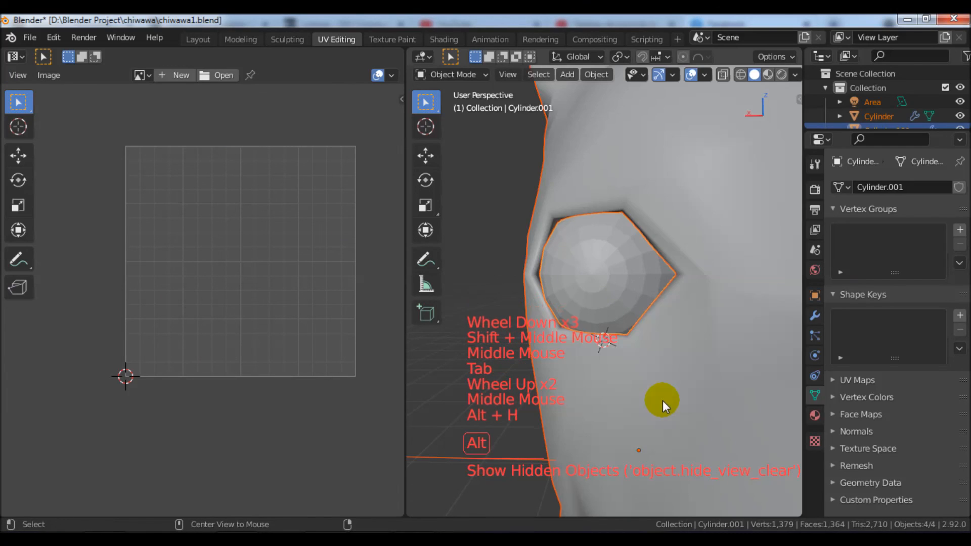
scroll(663, 404, "down", 13)
middle_click_drag(667, 414, 650, 371, "shift")
middle_click_drag(591, 386, 632, 339, "shift")
scroll(658, 352, "up", 2)
scroll(623, 371, "down", 3)
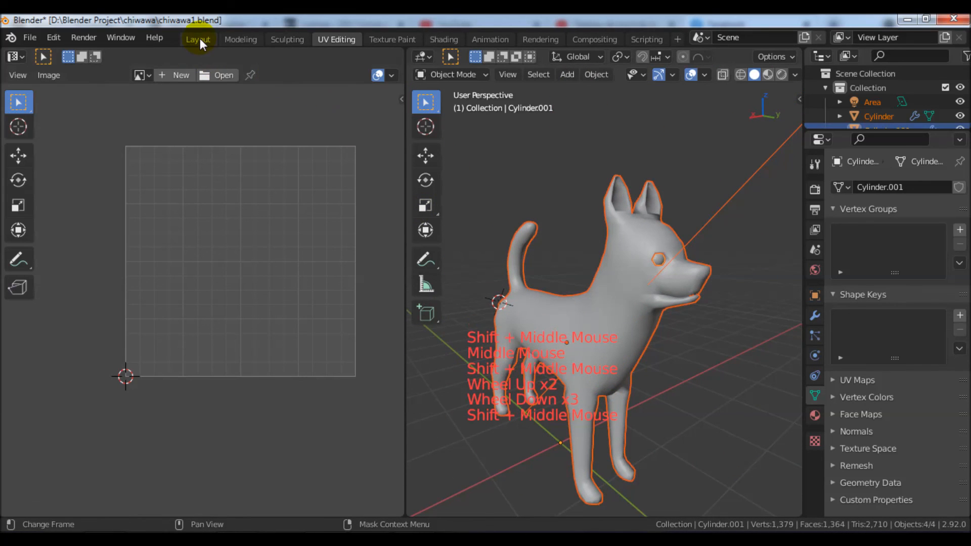
Step: In the Layout workspace, deselect all objects and save the file
left_click(199, 38)
middle_click_drag(423, 256, 438, 308)
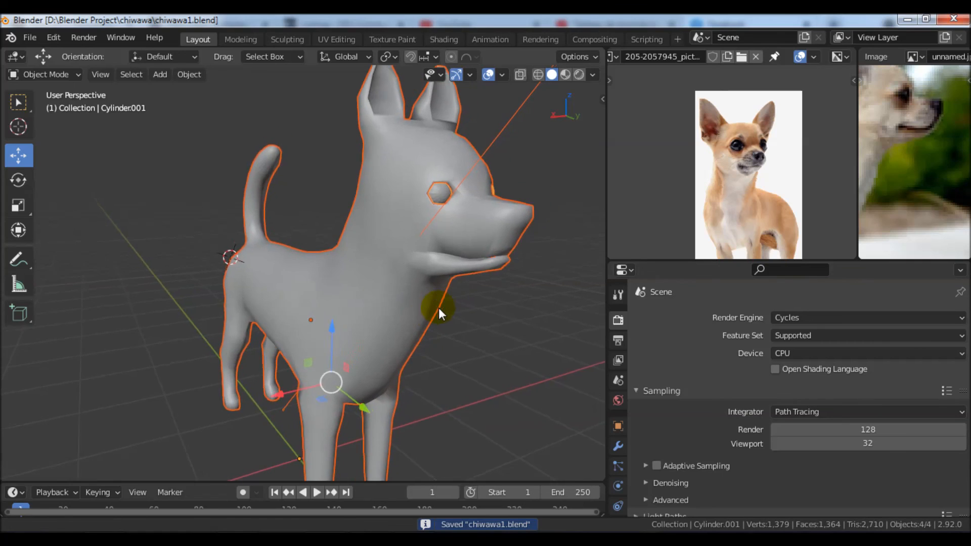
scroll(439, 307, "down", 5)
left_click(444, 320)
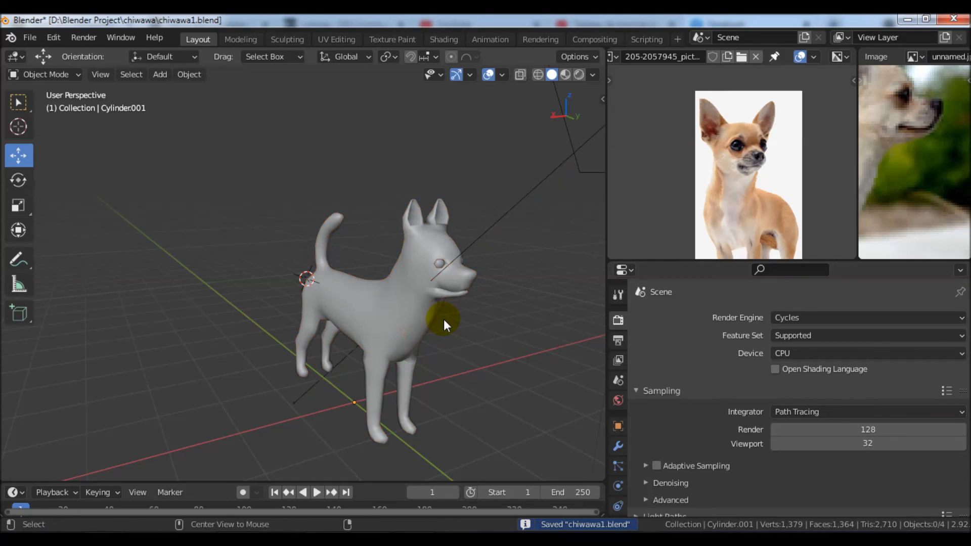
scroll(420, 336, "up", 2)
middle_click_drag(420, 336, 438, 305, "shift")
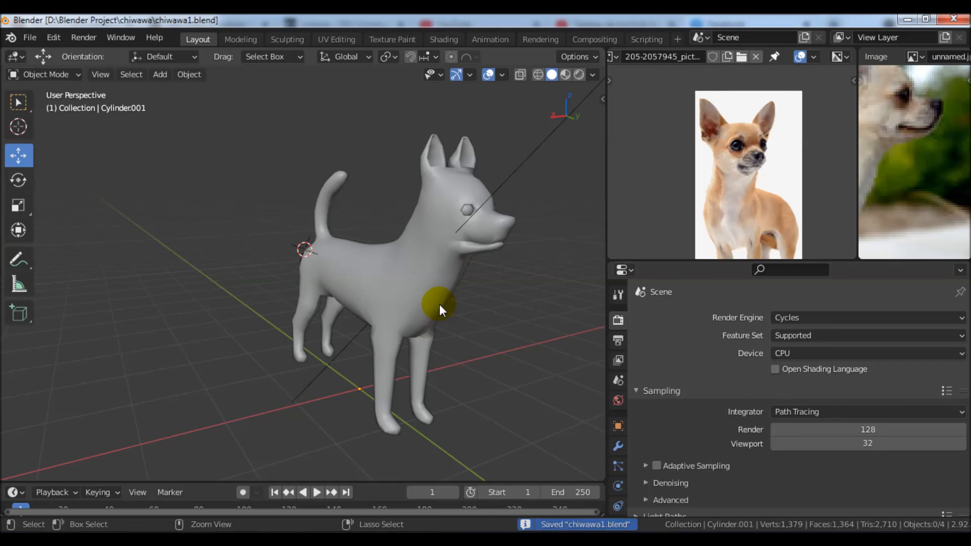